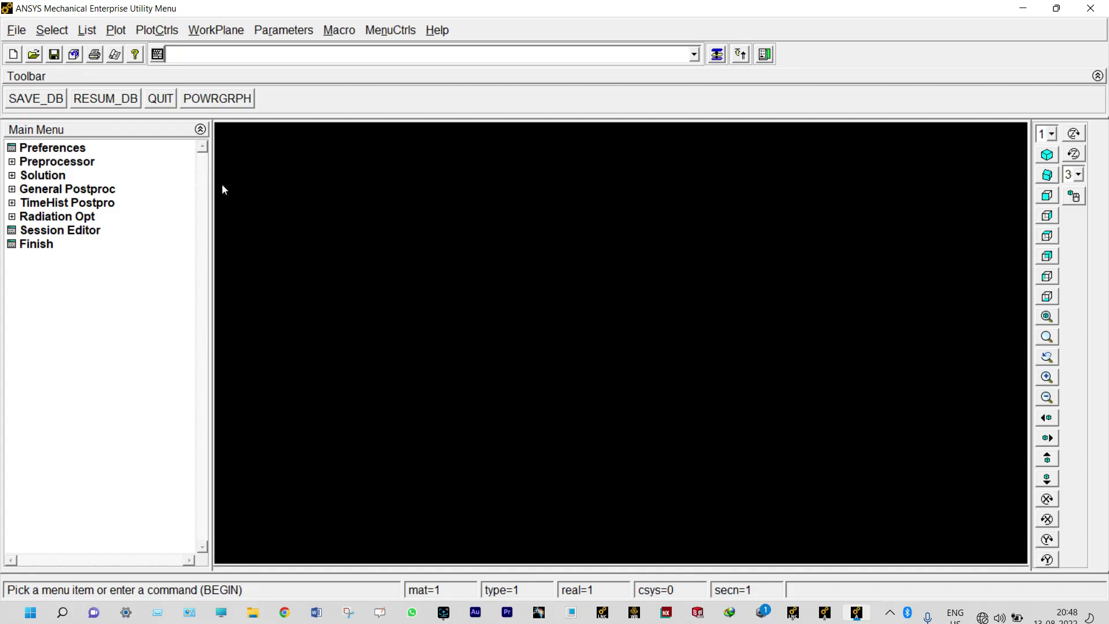
click(17, 33)
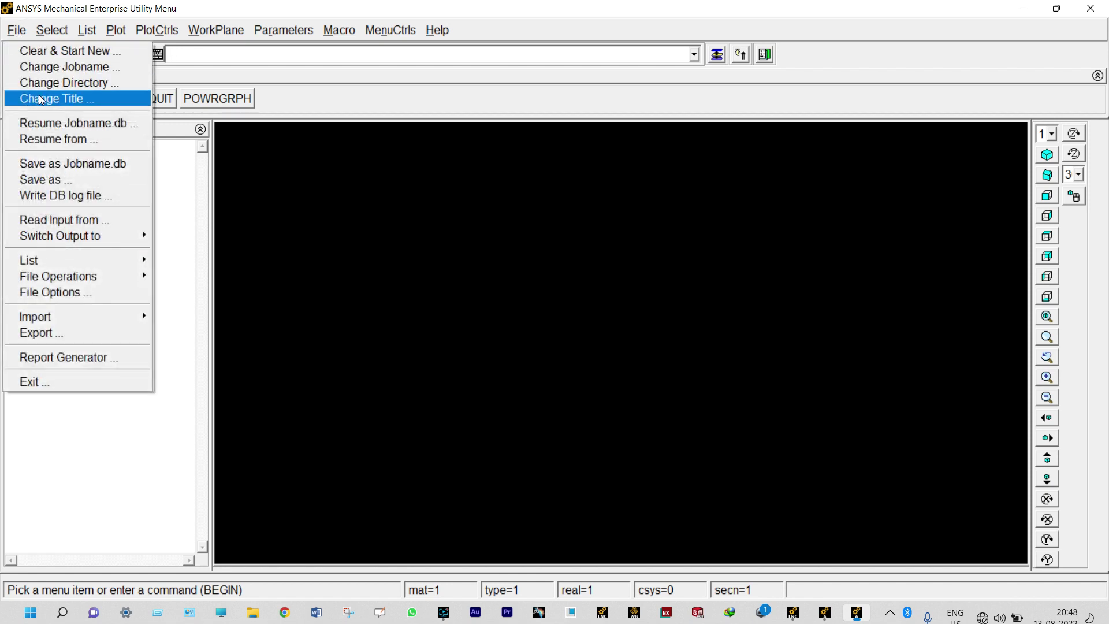
click(46, 82)
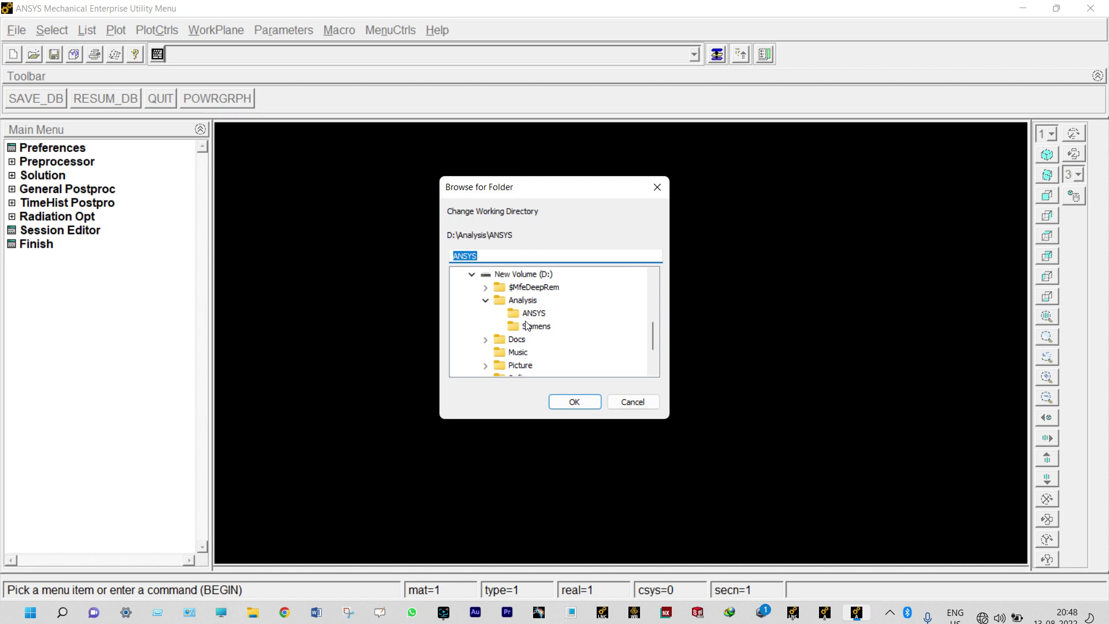
click(624, 402)
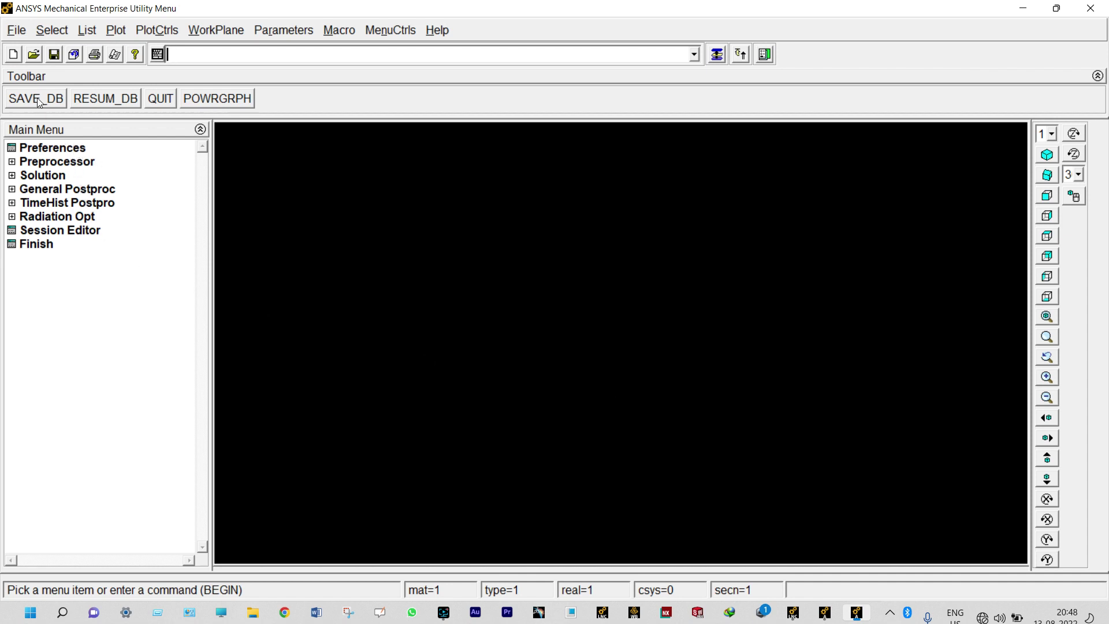
- Set the analysis title to FEA3 and replot the graphics window
click(18, 31)
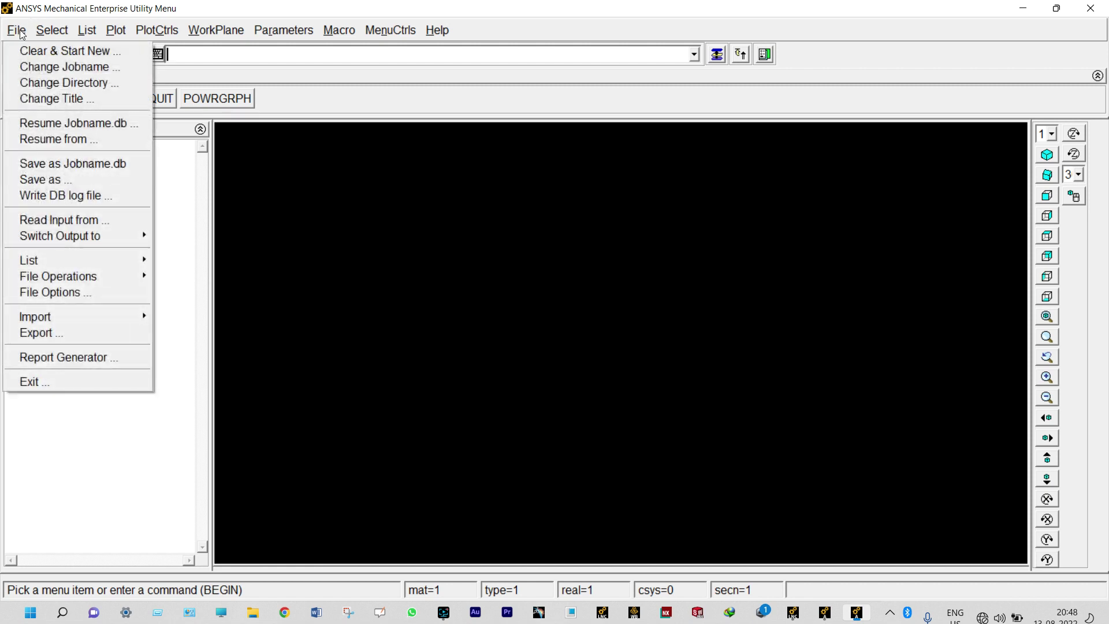
click(46, 99)
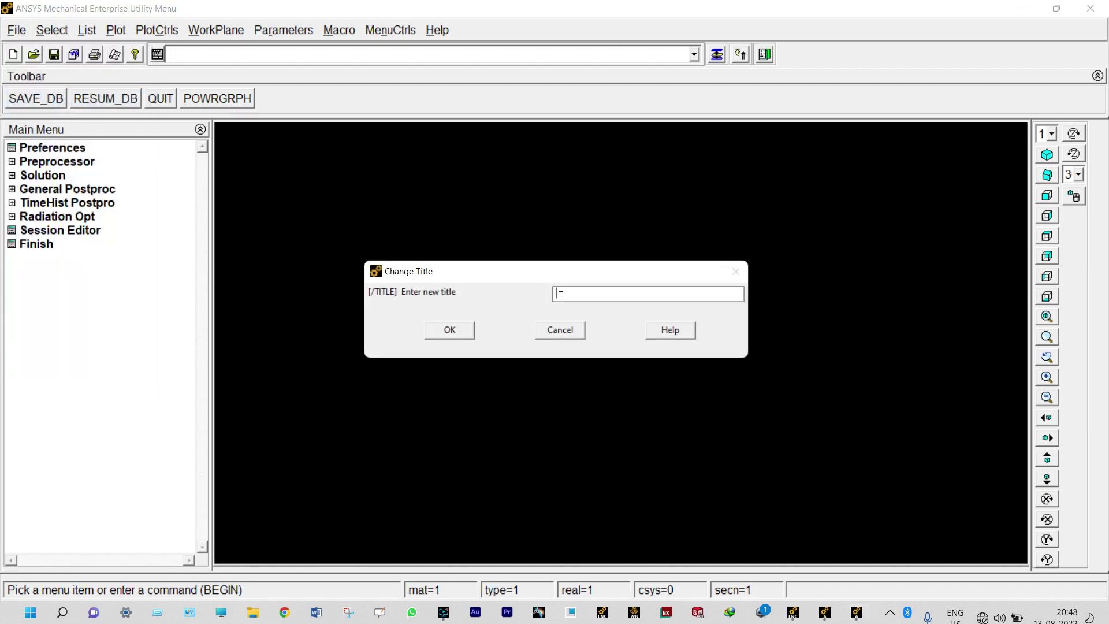
text(FEA3)
click(457, 331)
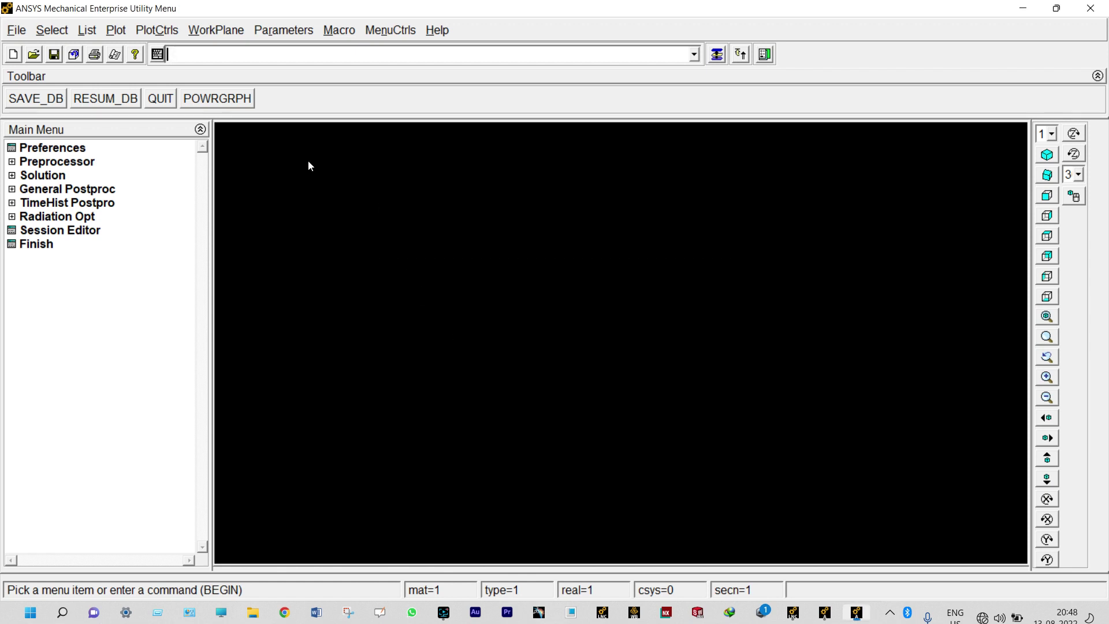
click(111, 32)
click(123, 52)
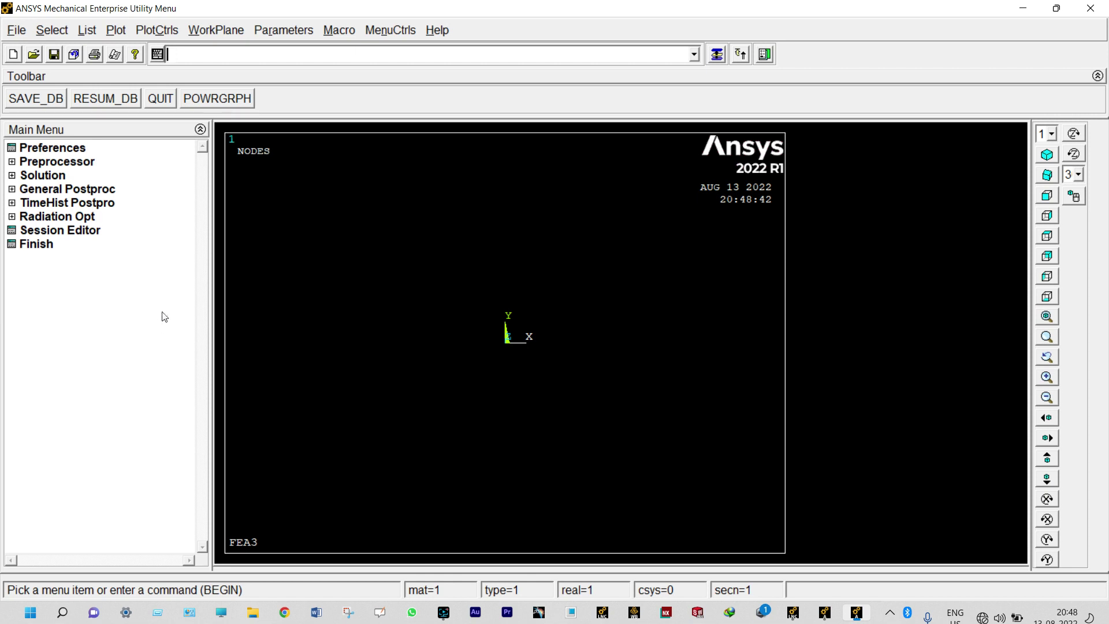
- Filter the GUI preferences to the Structural discipline
click(69, 151)
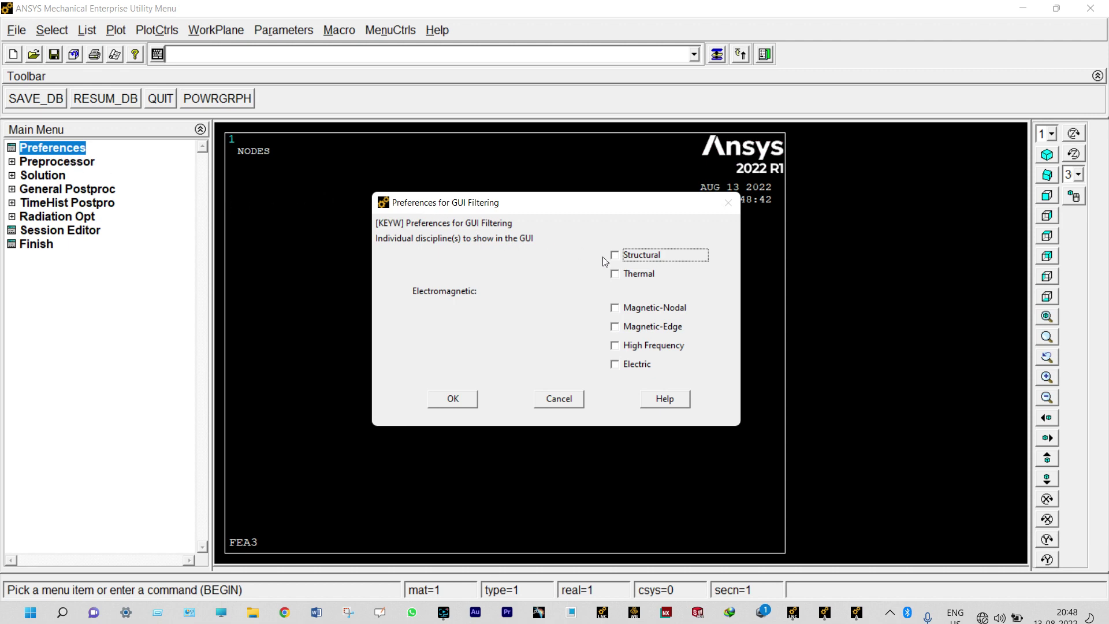
click(453, 400)
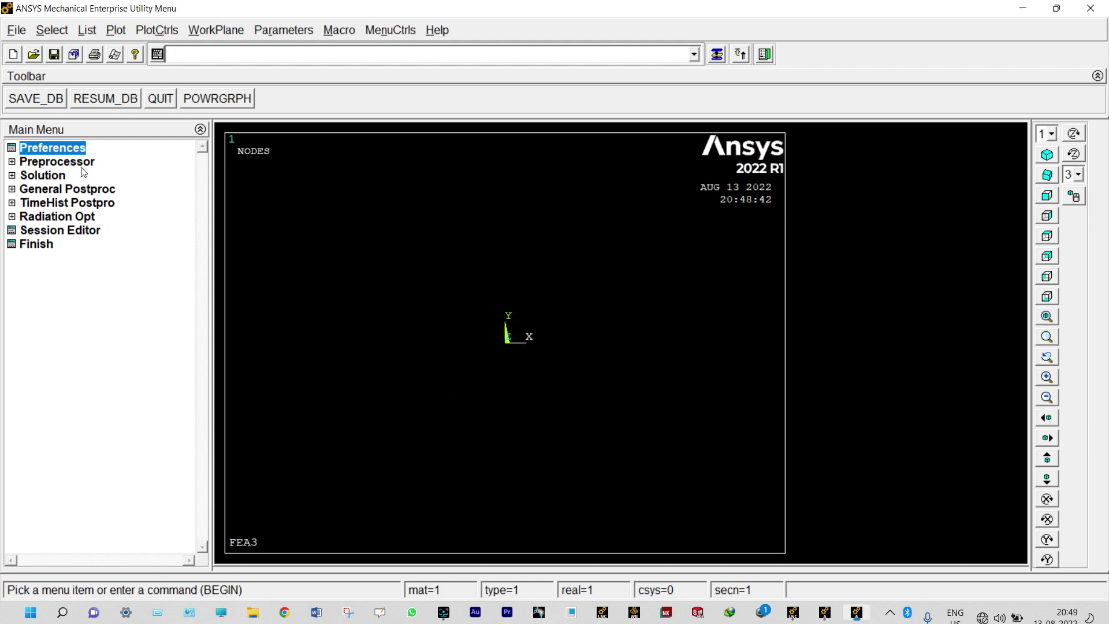
- Add the 3D finite strain beam (BEAM188) as element type 1
click(12, 162)
click(52, 179)
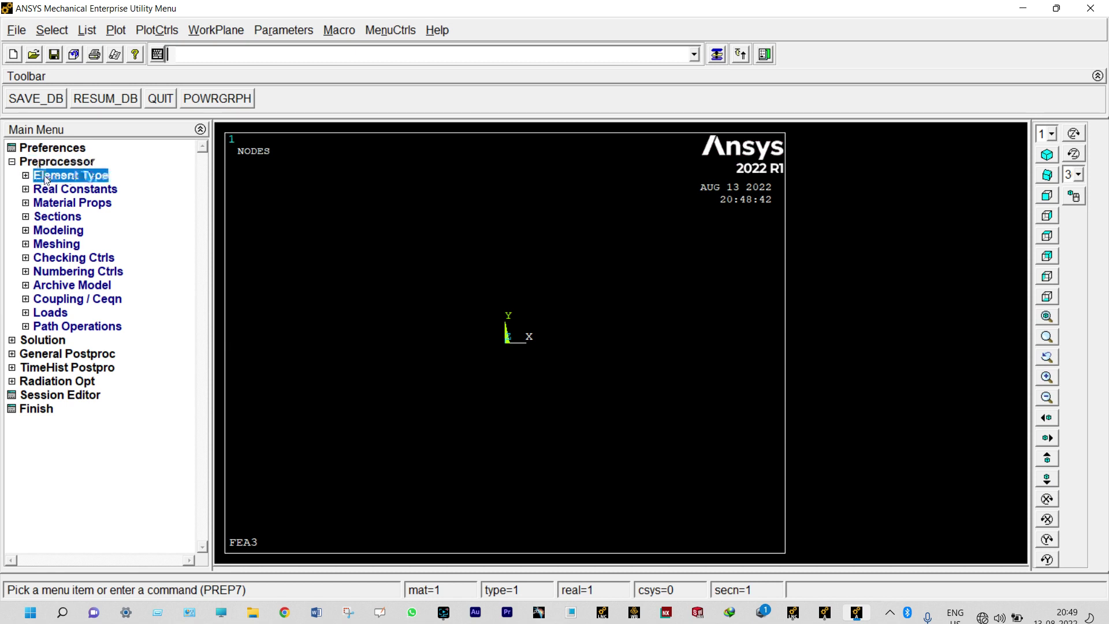
click(70, 190)
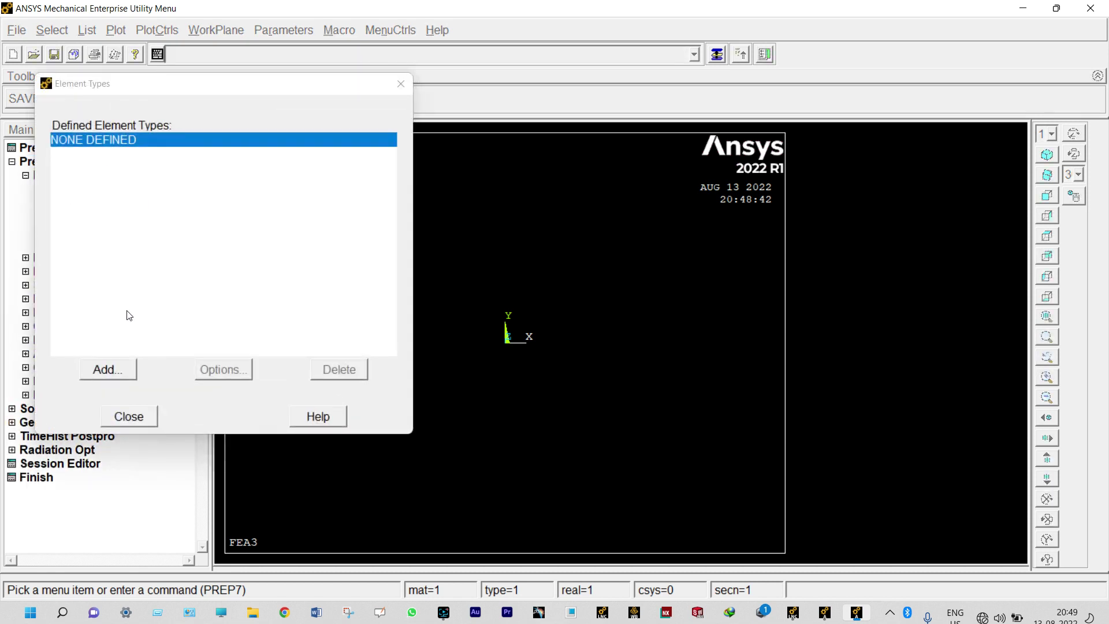
click(110, 368)
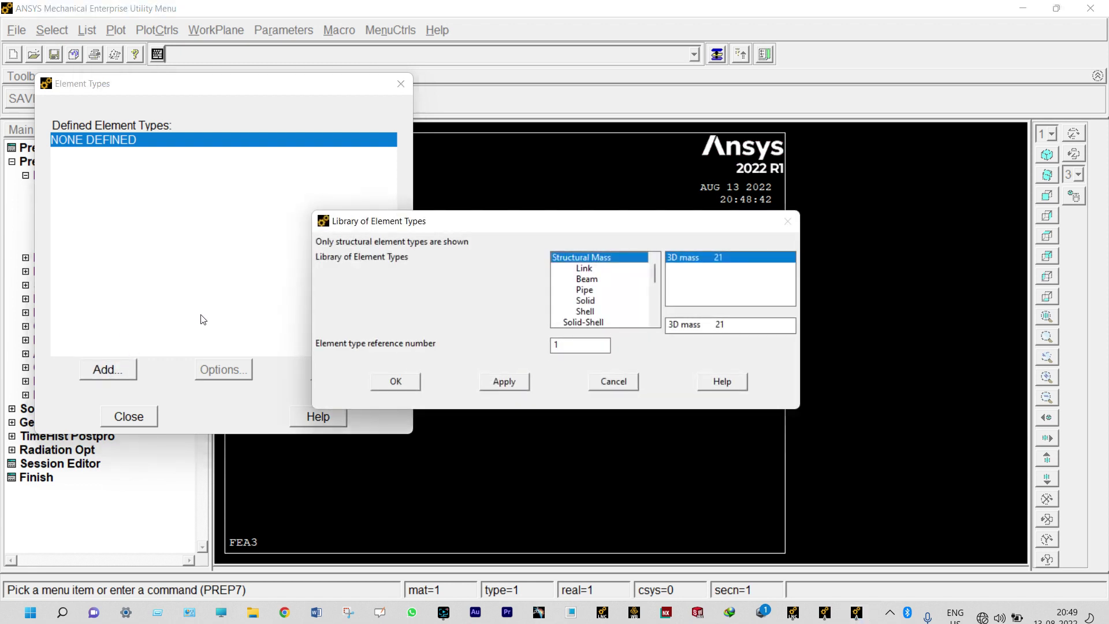
click(583, 279)
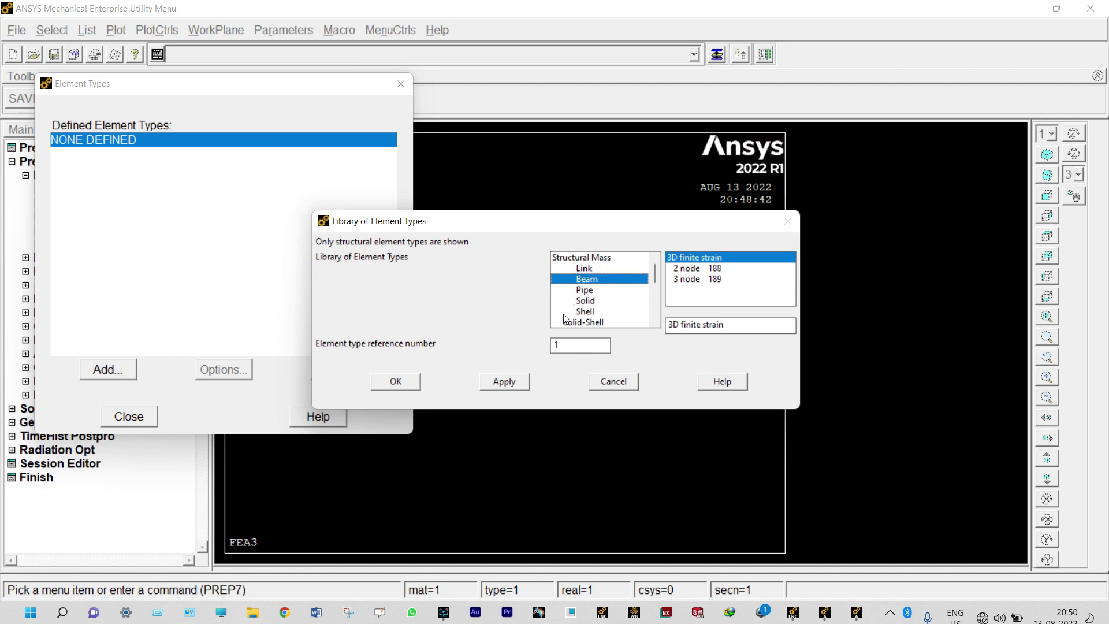
click(514, 383)
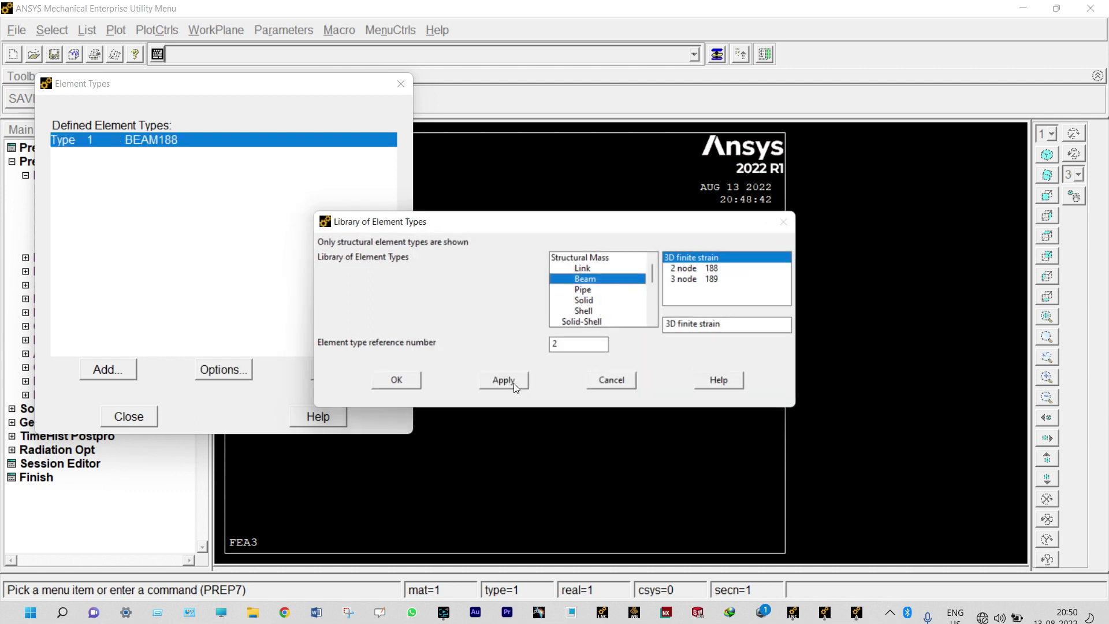
- Add three structural 3D mass 21 elements as element types 2, 3 and 4
click(593, 261)
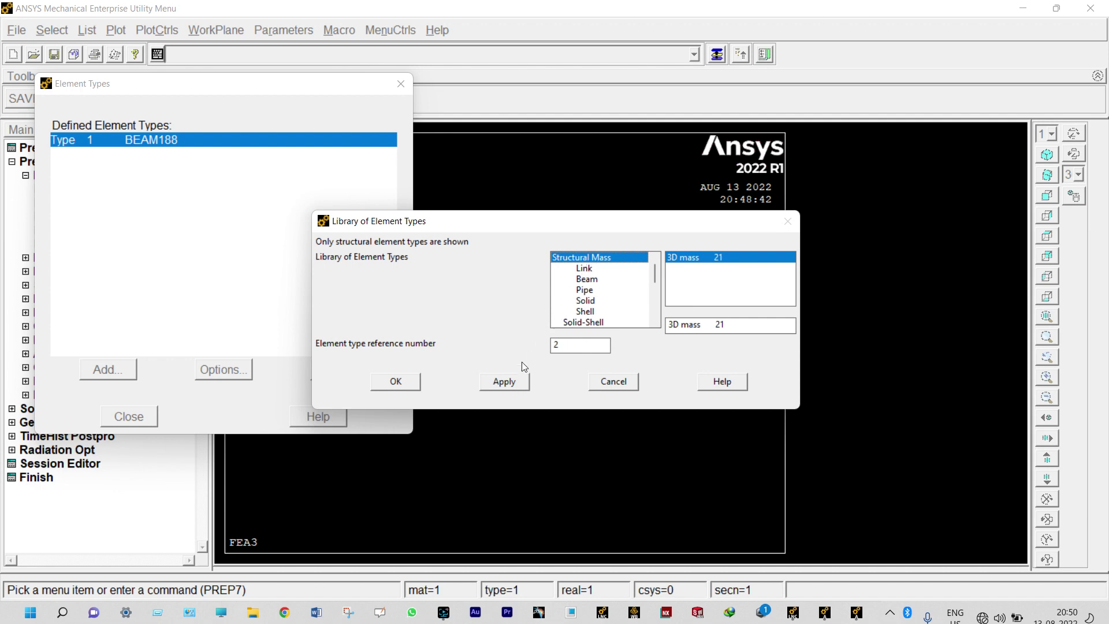
click(513, 384)
click(515, 383)
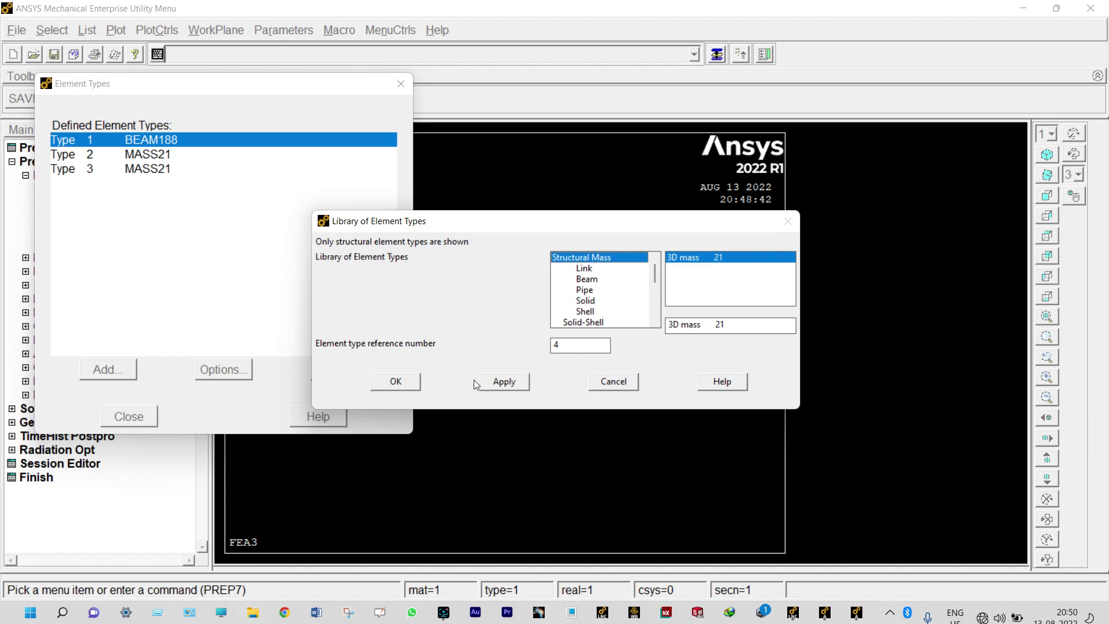
click(391, 379)
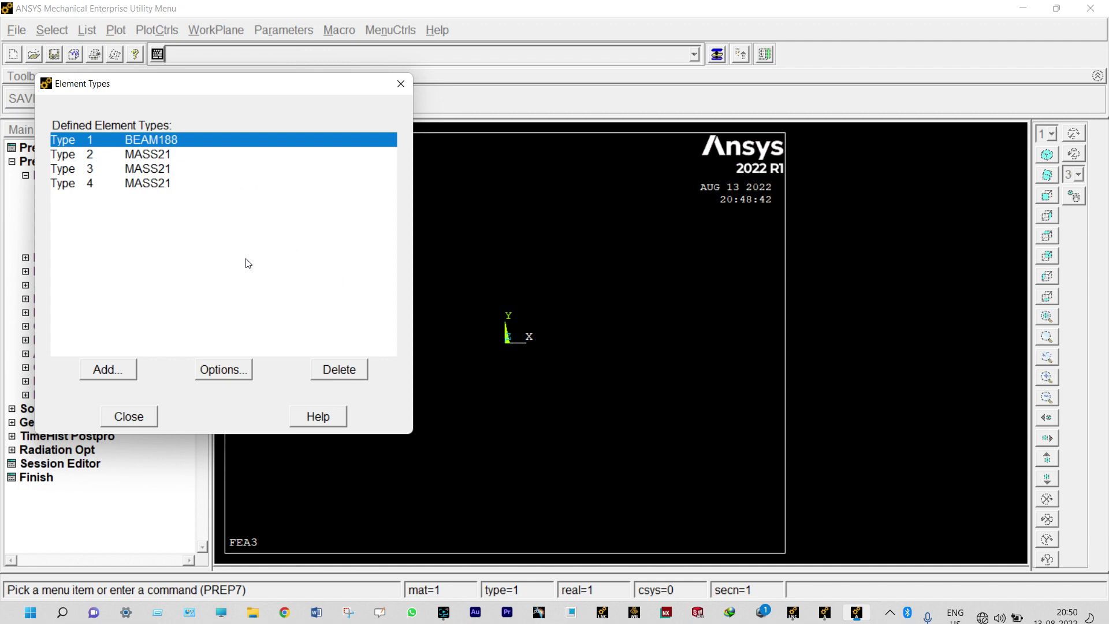
- Set the element behavior K3 of the BEAM188 element type to Cubic Form
click(227, 373)
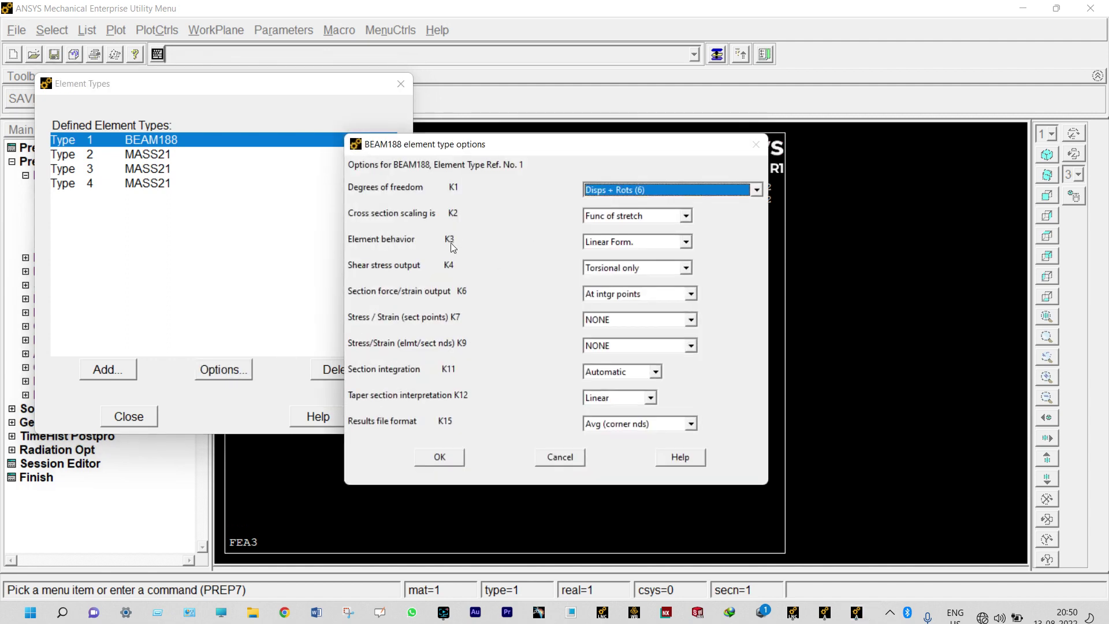
click(628, 242)
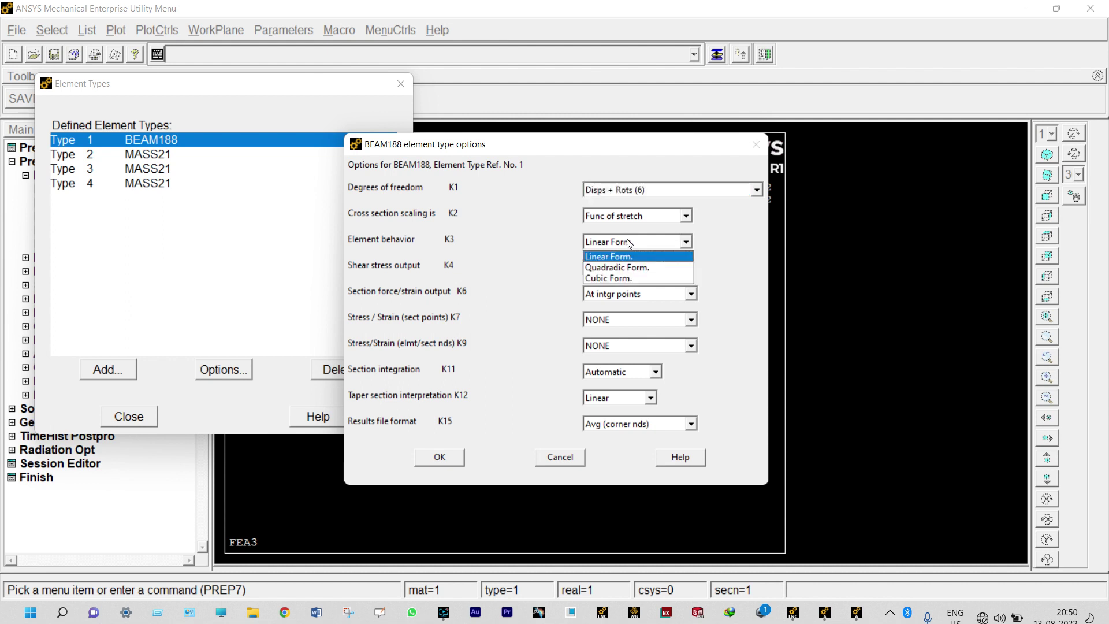
click(628, 279)
click(454, 458)
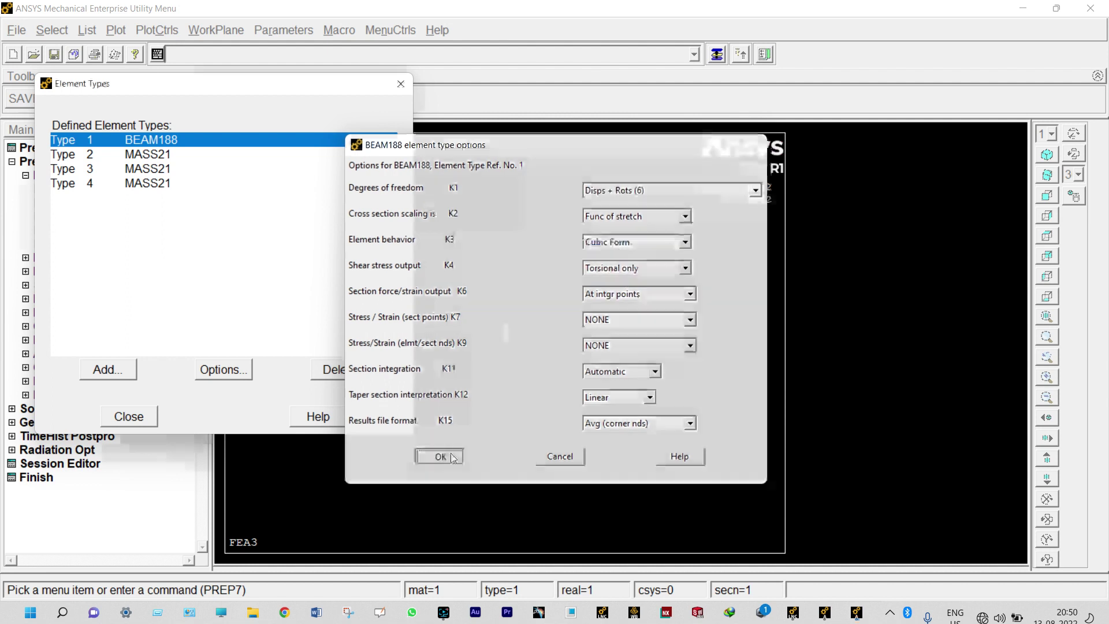
- Set the rotary inertia option K3 of MASS21 element type 2 to 2-D without rotary inertia
click(165, 160)
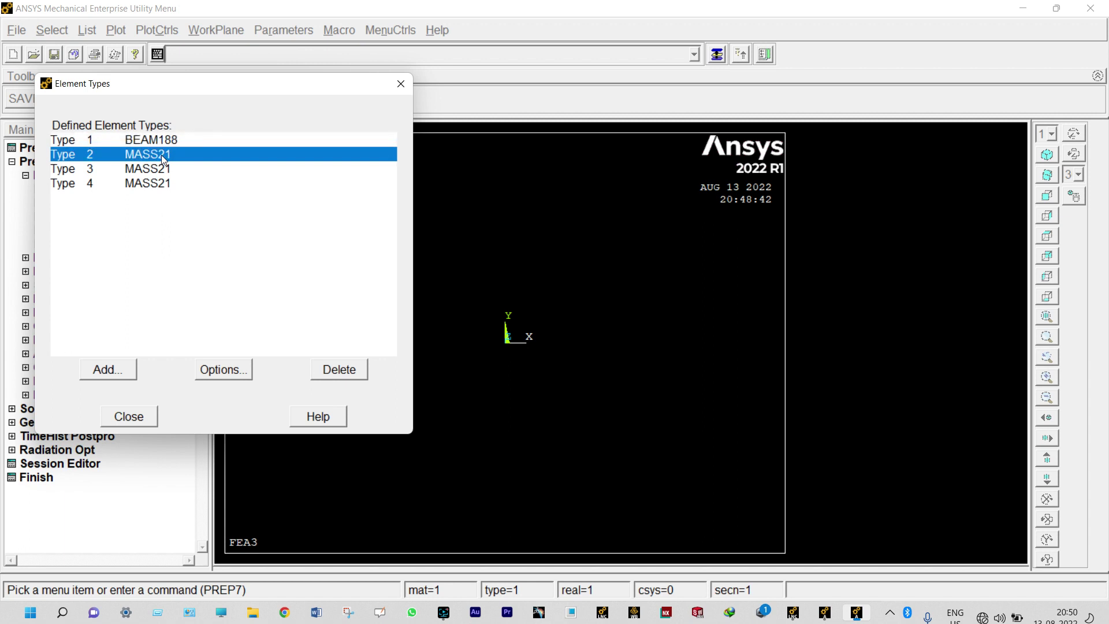
click(226, 374)
click(667, 334)
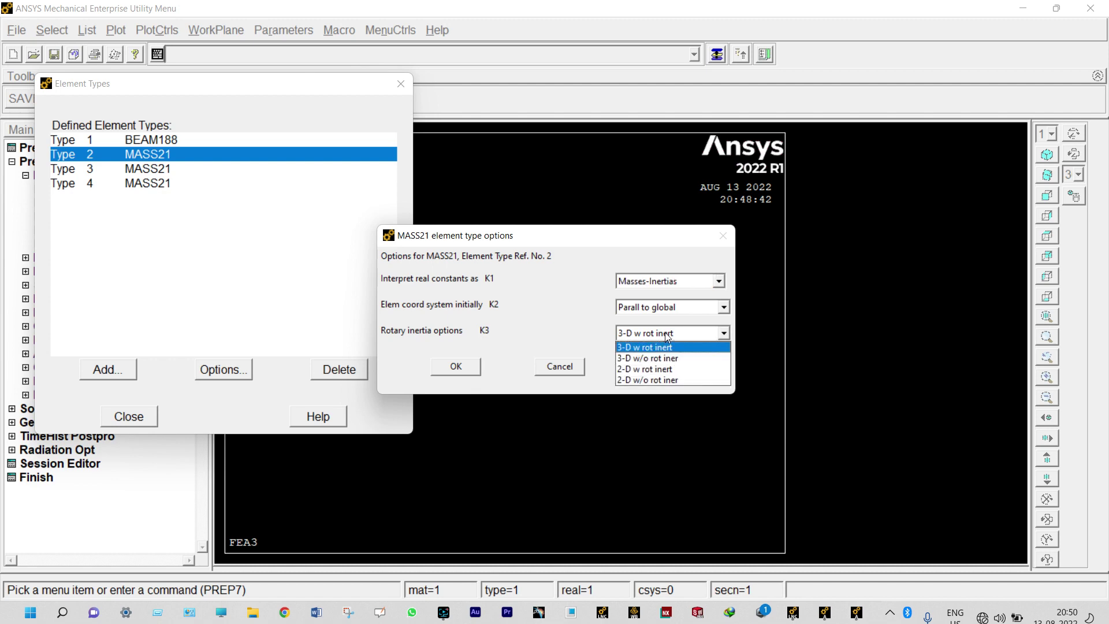
click(663, 380)
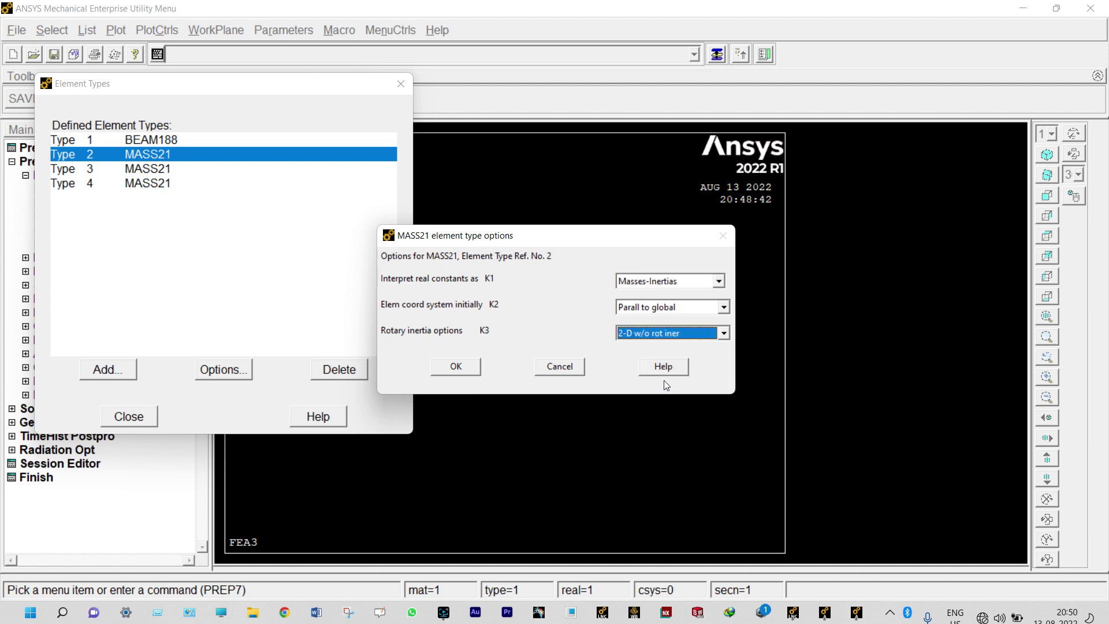
click(442, 367)
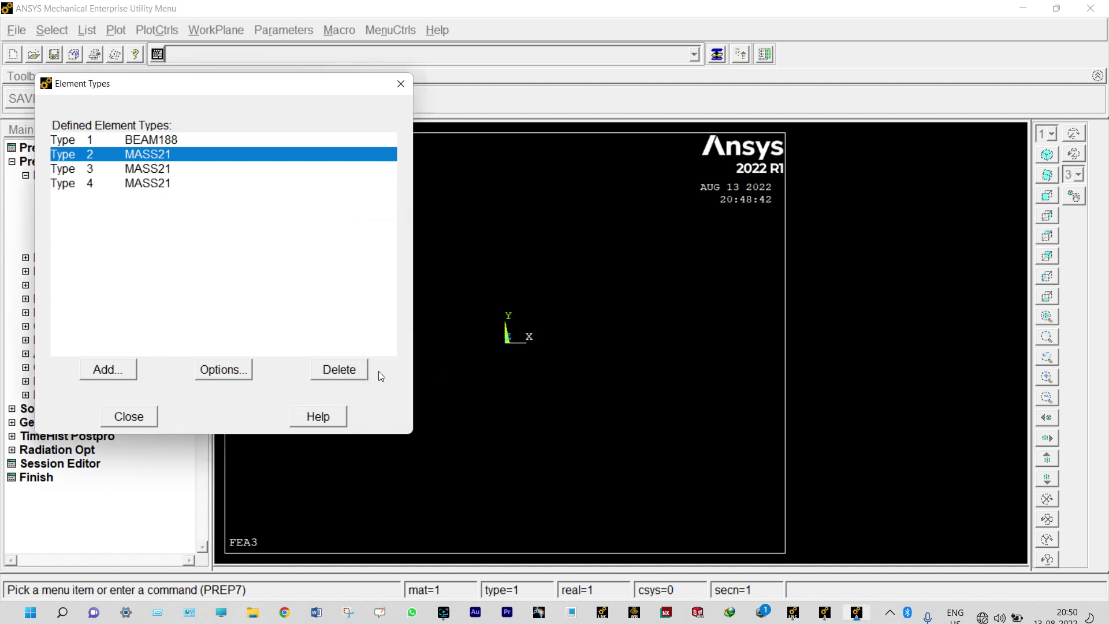
- Set the rotary inertia option K3 of MASS21 element type 3 to 2-D without rotary inertia
click(128, 170)
click(223, 370)
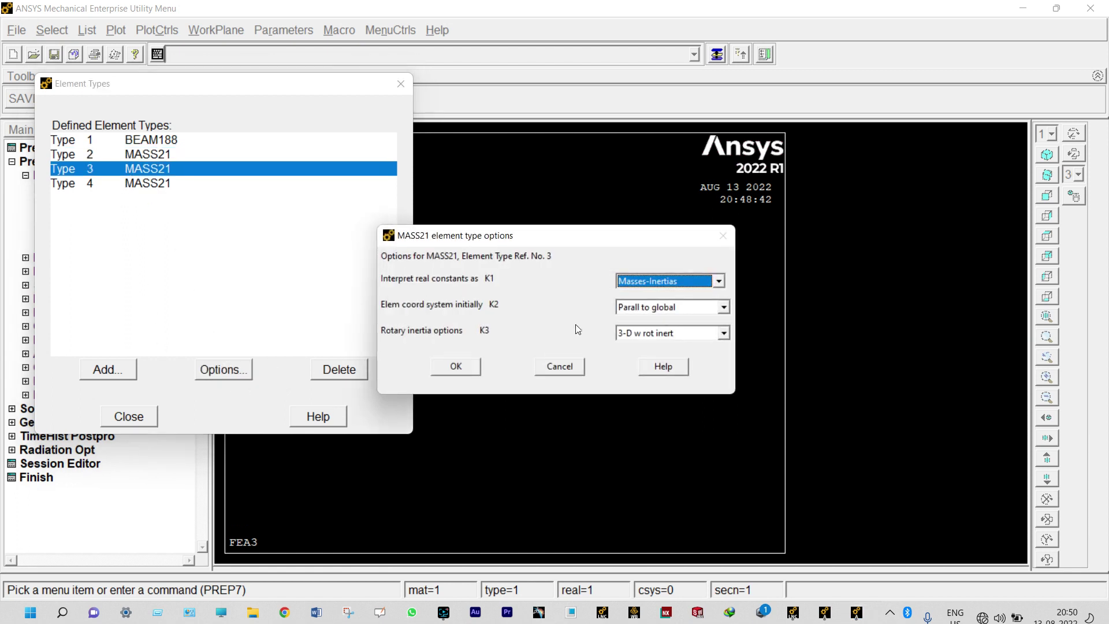
click(672, 335)
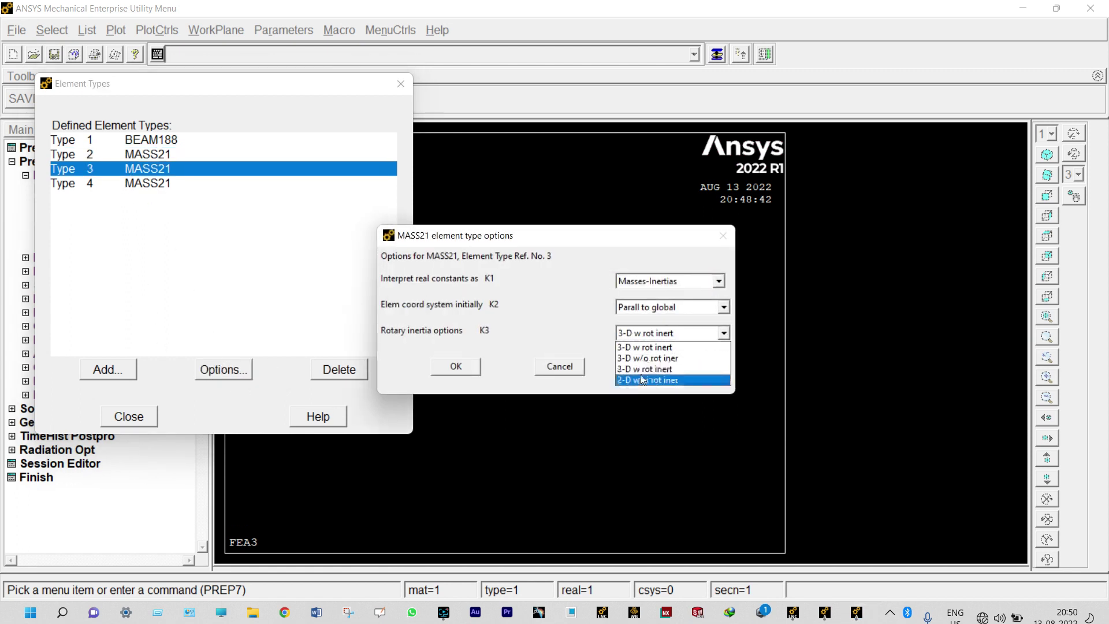
click(642, 380)
click(465, 368)
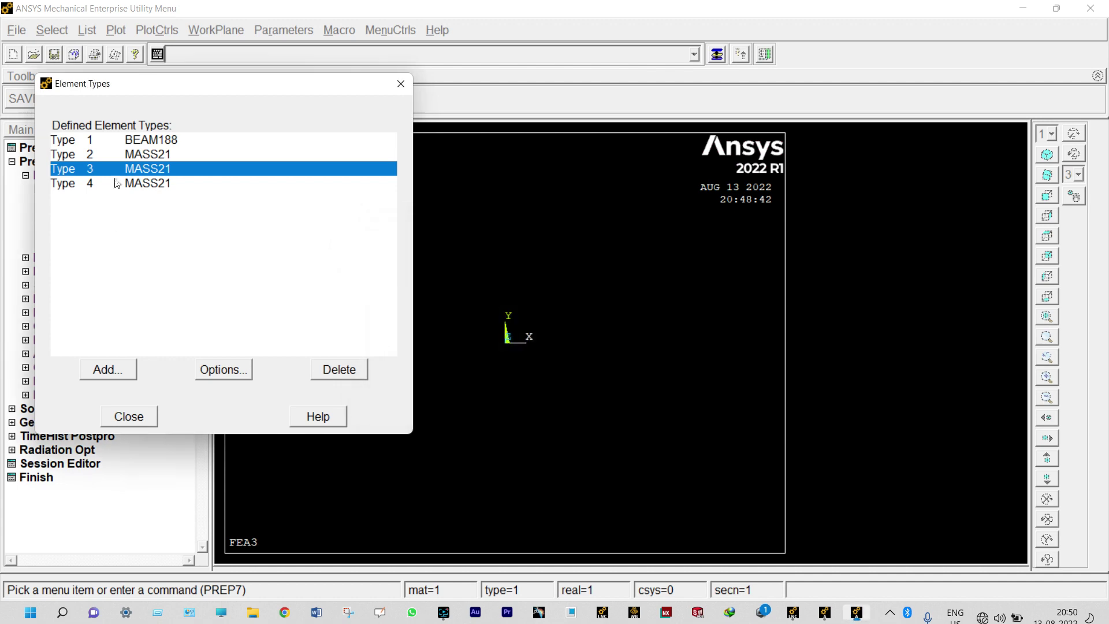
- Set the rotary inertia option K3 of MASS21 element type 4 to 2-D without rotary inertia and finish the element type definitions
click(115, 183)
click(225, 369)
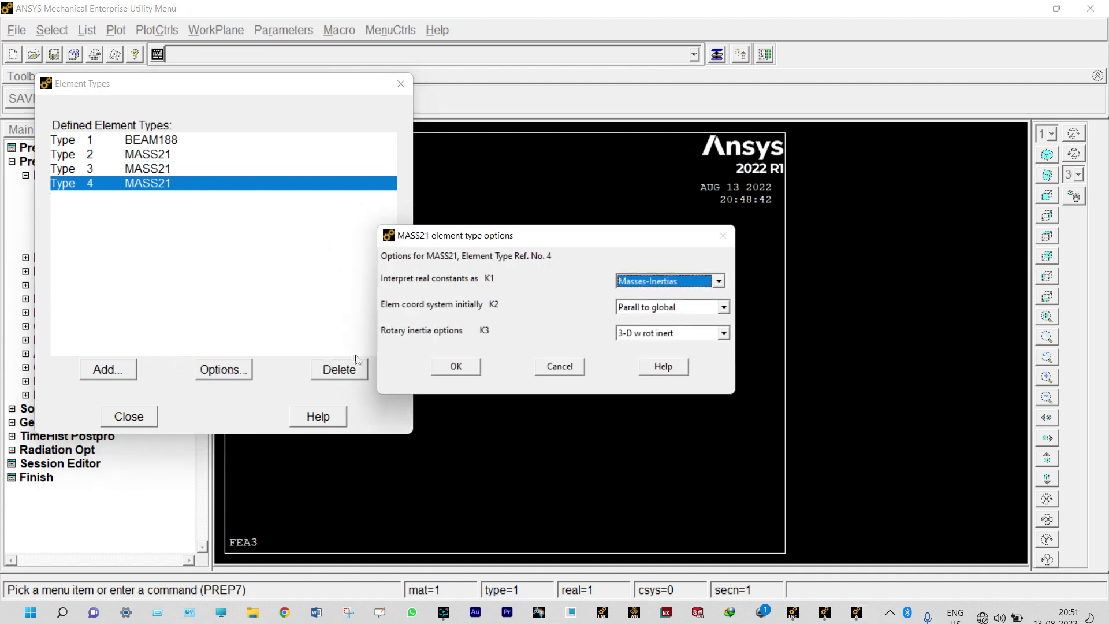
click(624, 334)
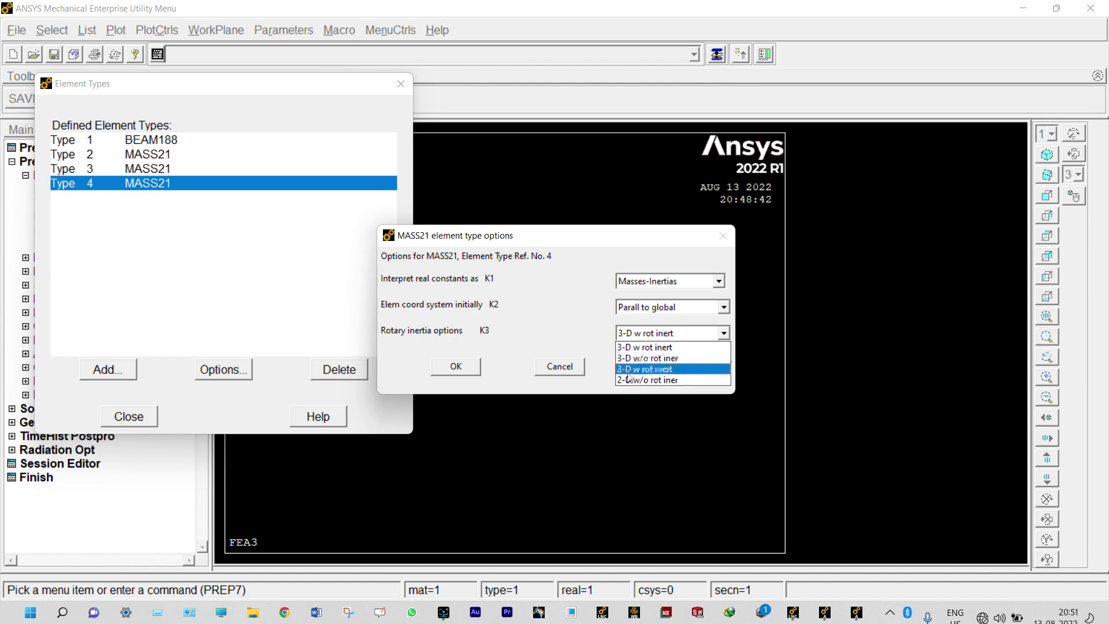
click(628, 379)
click(456, 367)
click(128, 416)
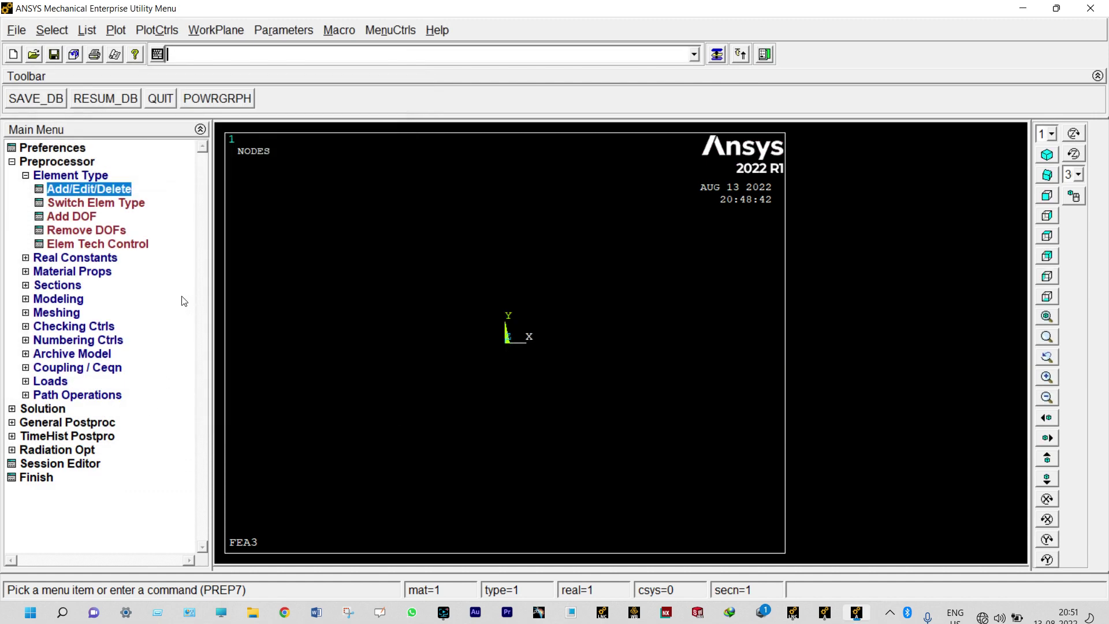
- Add real constant set 1 for MASS21 element type 2 with a 2-D mass of 50
click(101, 260)
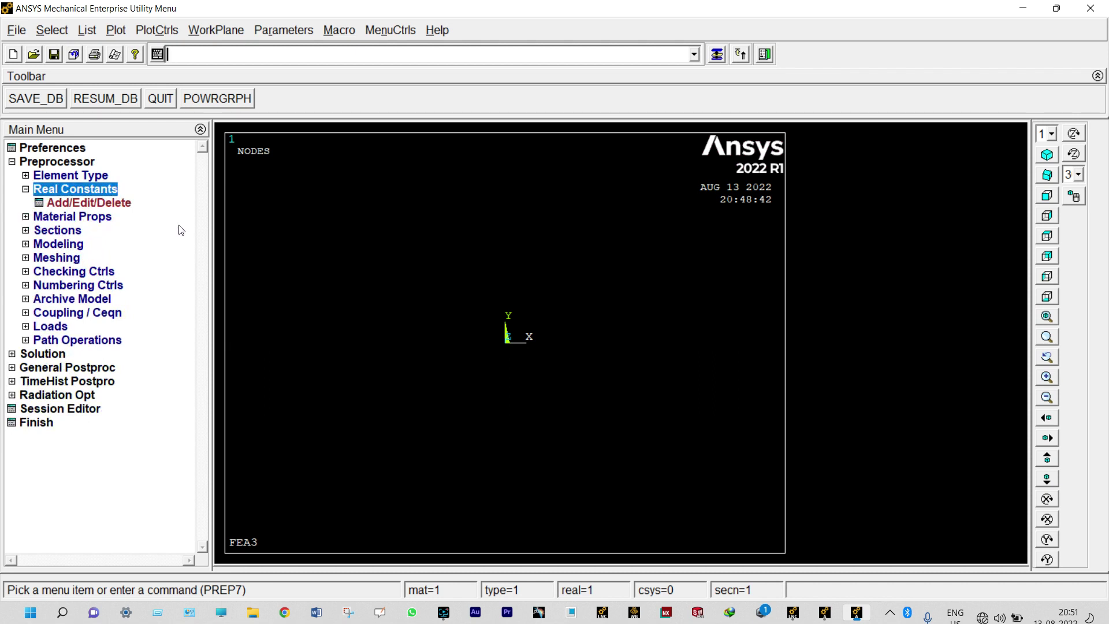
click(107, 205)
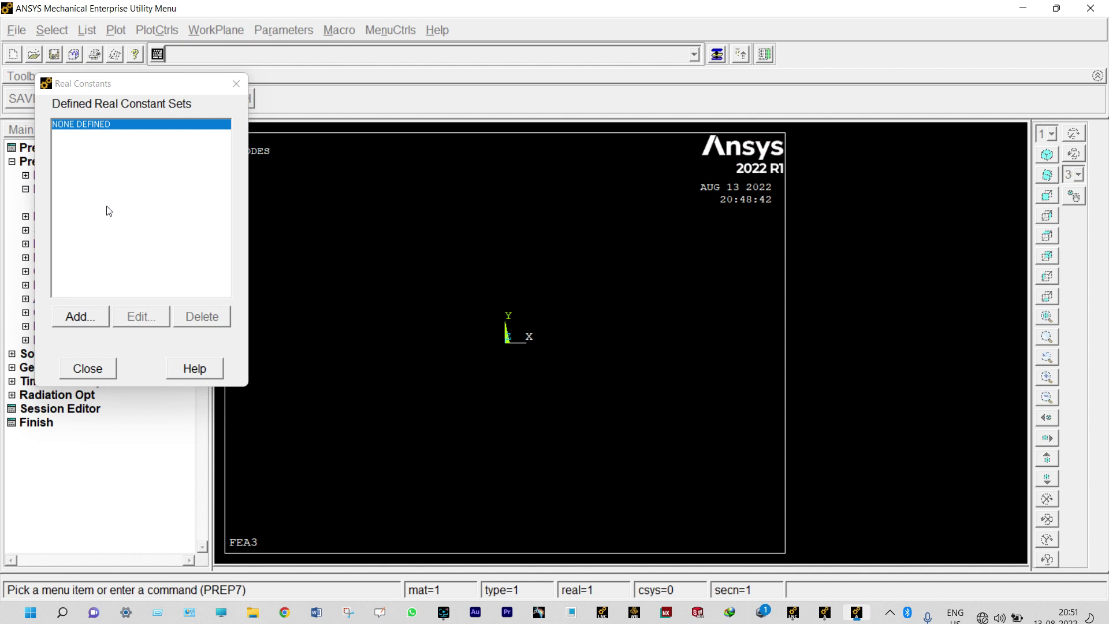
click(95, 316)
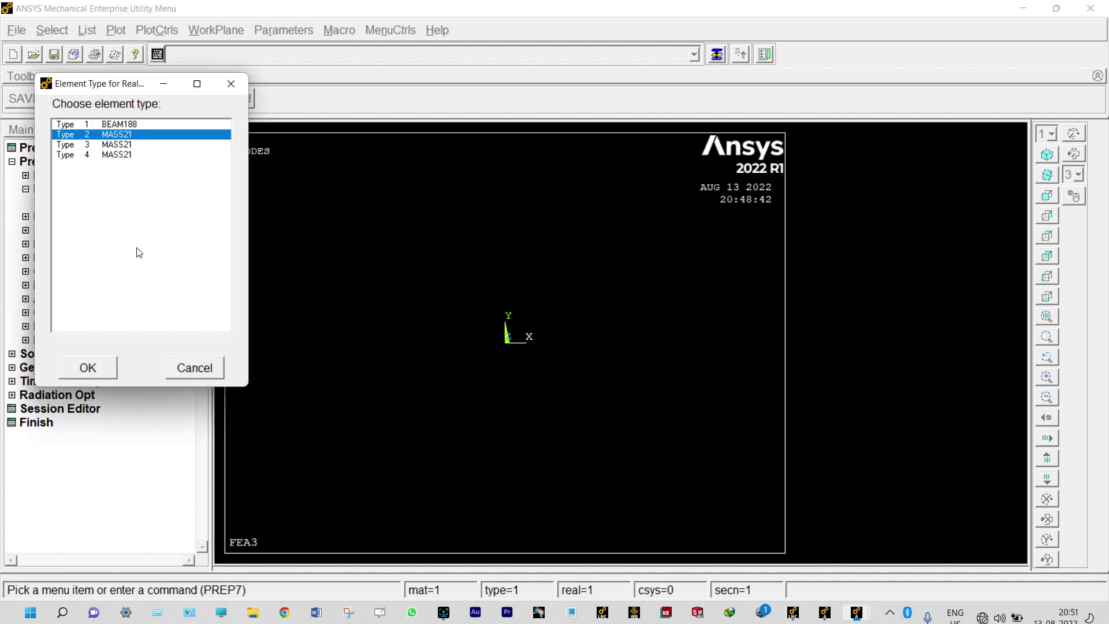
click(105, 368)
click(572, 320)
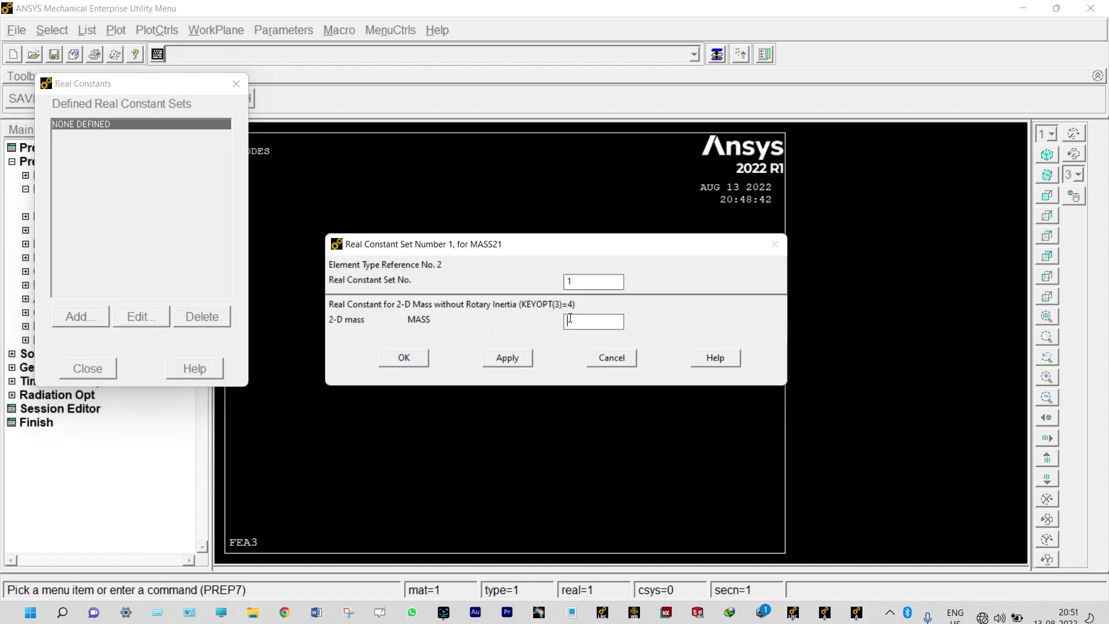
text(50)
click(398, 358)
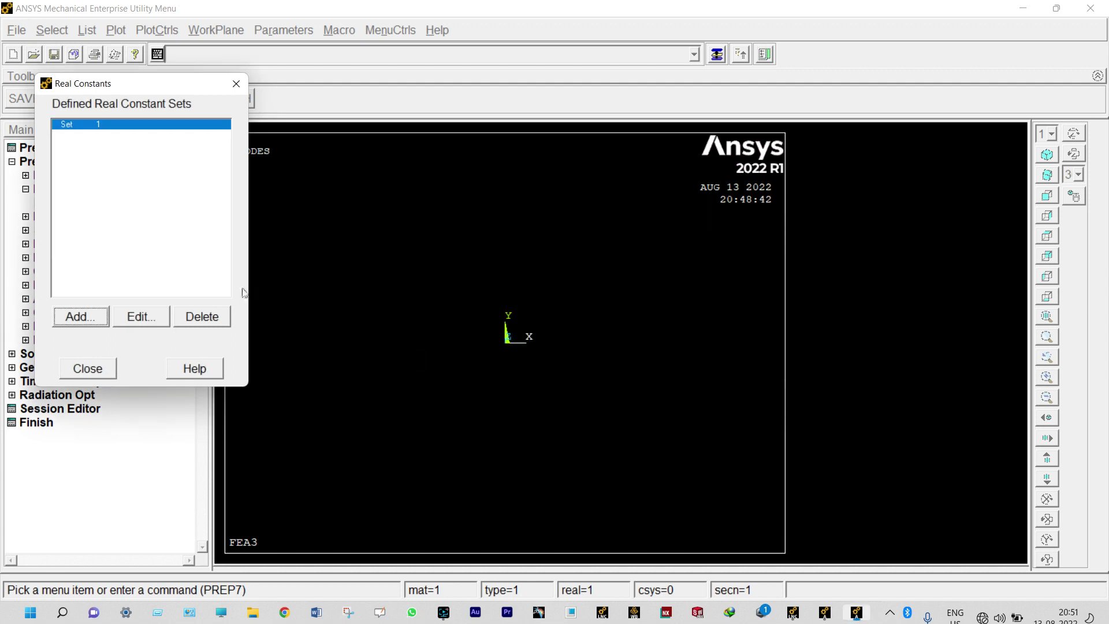
- Add real constant set 2 for MASS21 element type 3 with a 2-D mass of 140
click(92, 315)
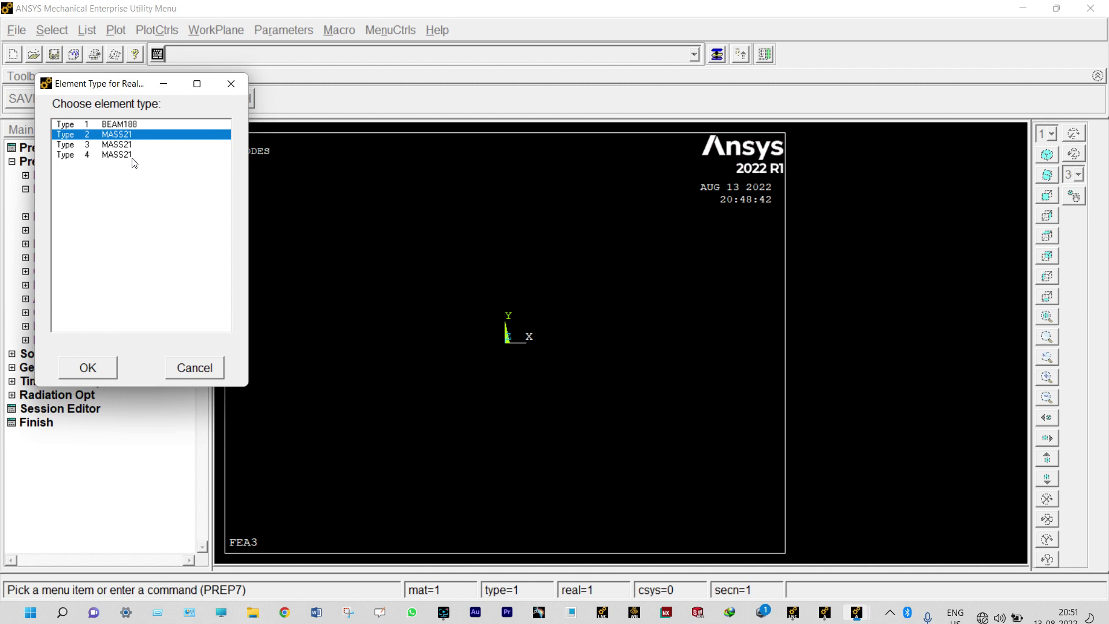
click(118, 146)
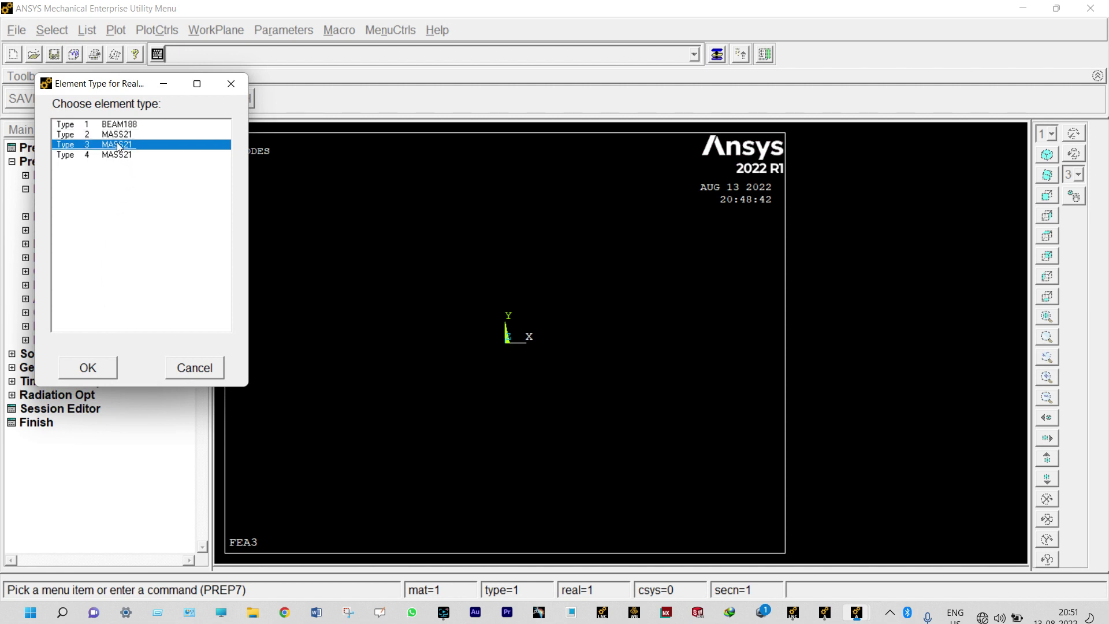
click(95, 366)
click(577, 319)
text(140)
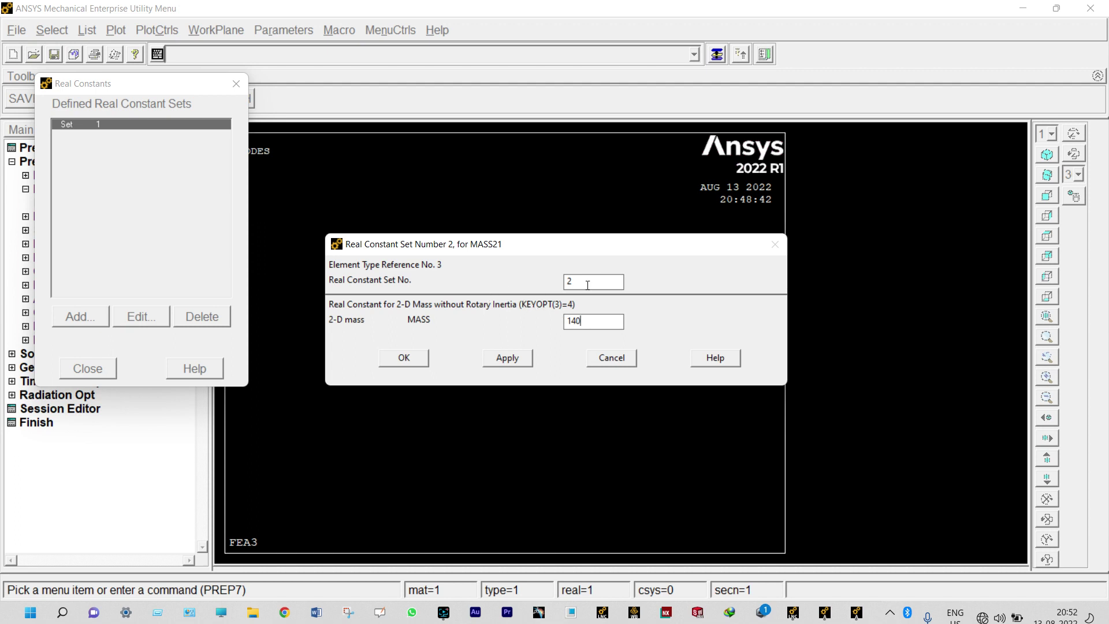
click(414, 358)
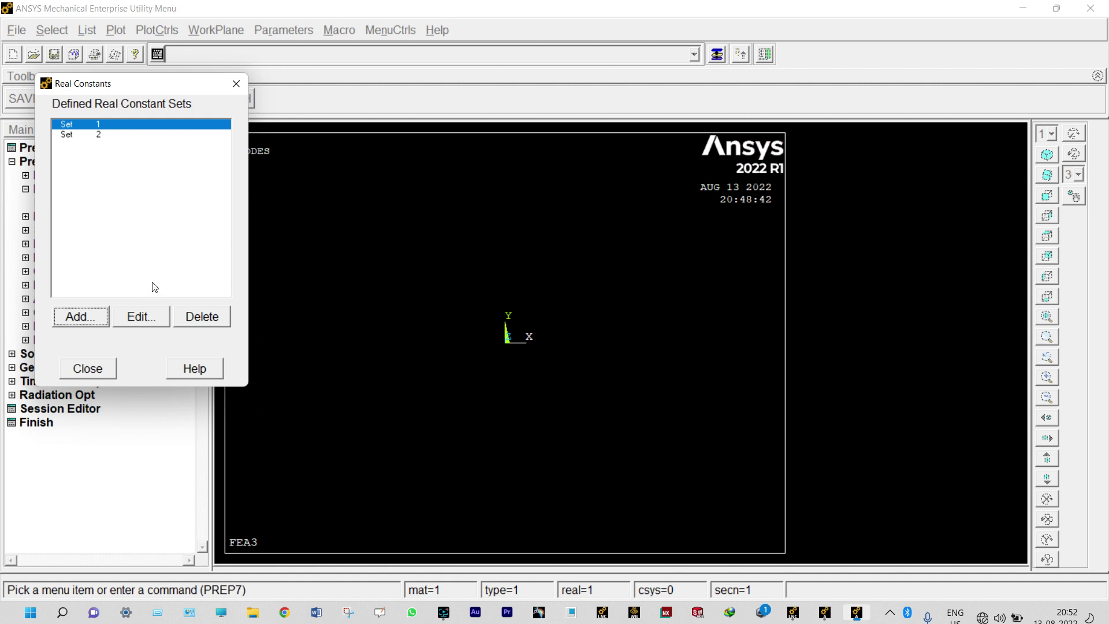
- Add real constant set 3 for MASS21 element type 4 with a 2-D mass of 60 and finish the real constants
click(94, 317)
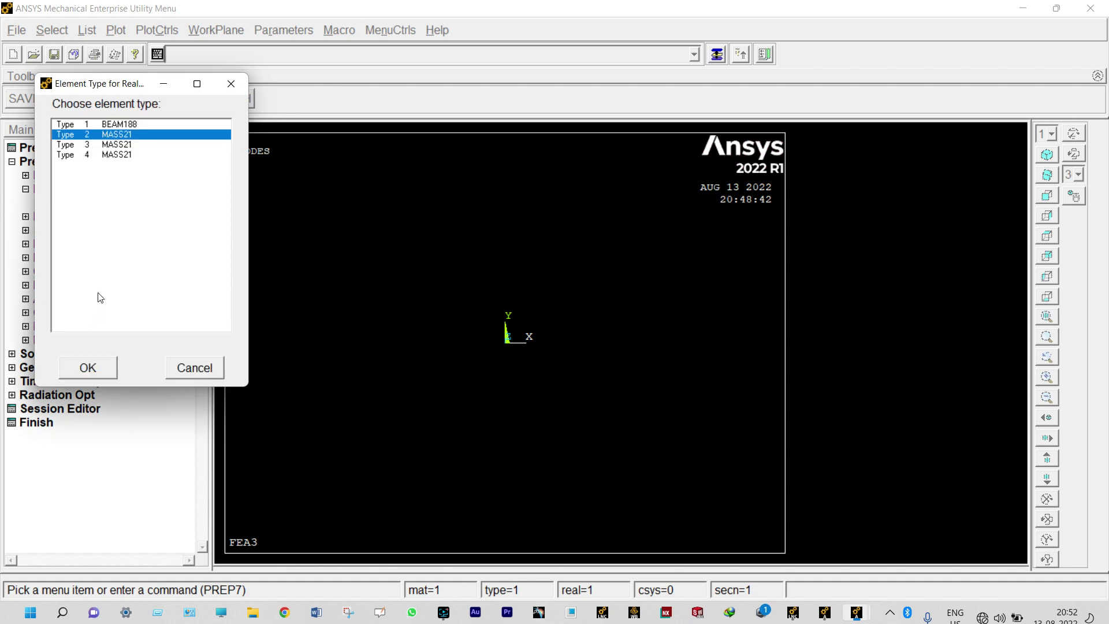
click(98, 155)
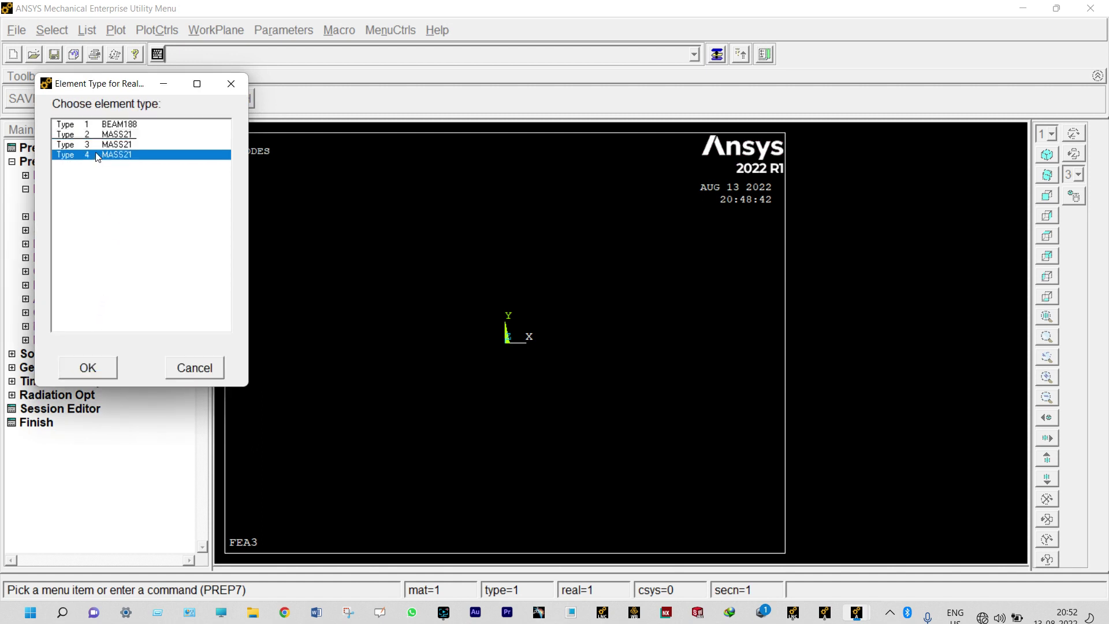
click(88, 368)
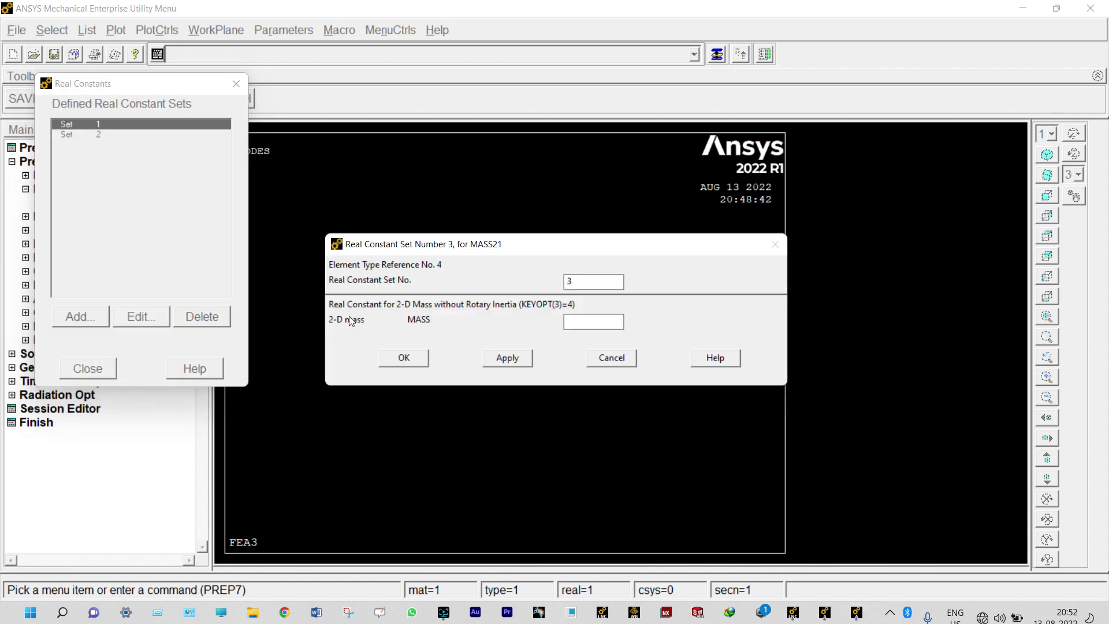
click(586, 326)
text(60)
click(419, 357)
click(91, 368)
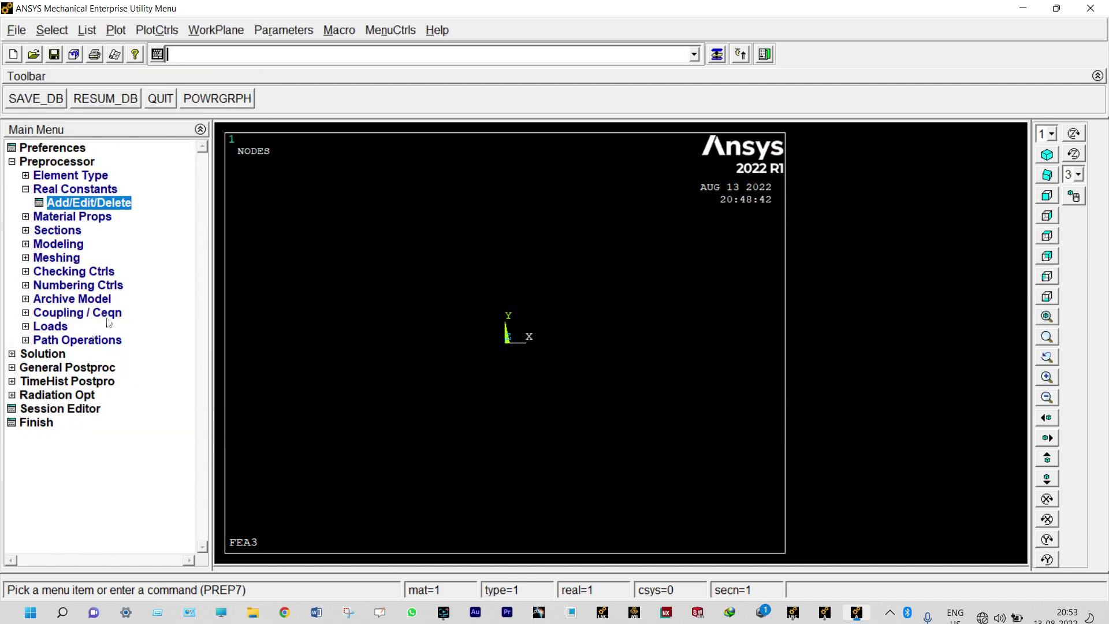
- Define linear elastic isotropic properties for material model 1 with EX 2E11 and PRXY 0.3
click(90, 218)
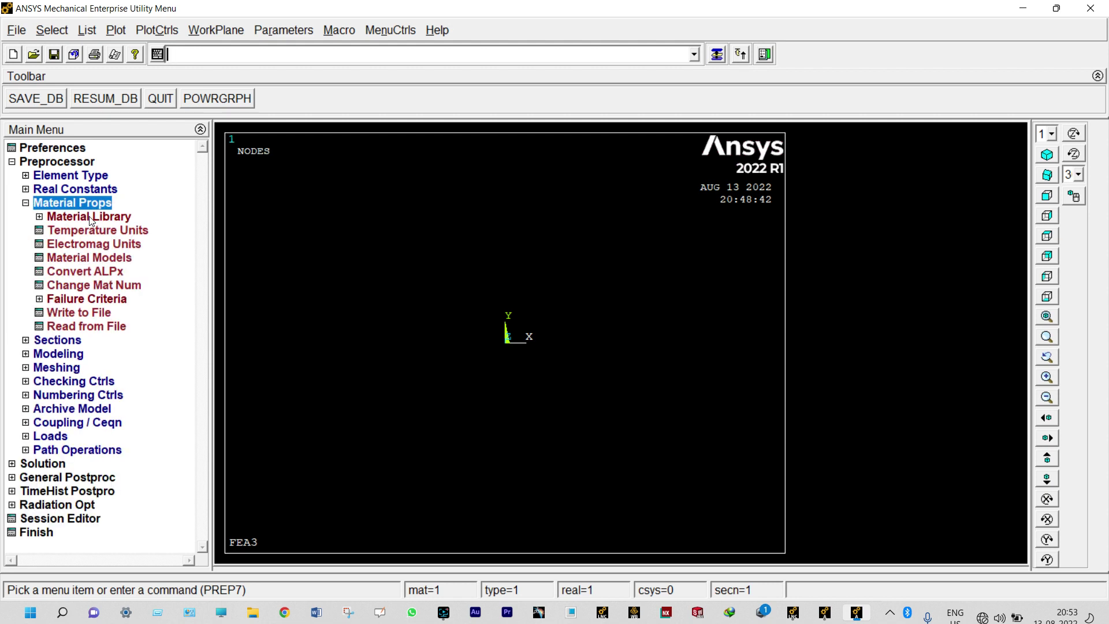
click(82, 258)
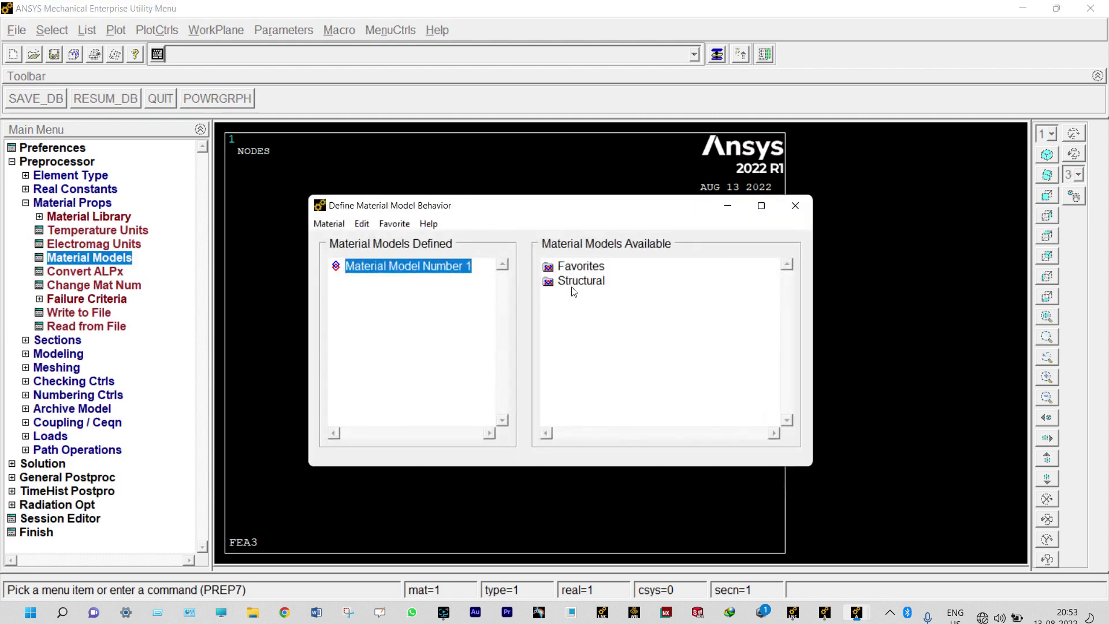
double_click(577, 281)
double_click(592, 296)
double_click(605, 310)
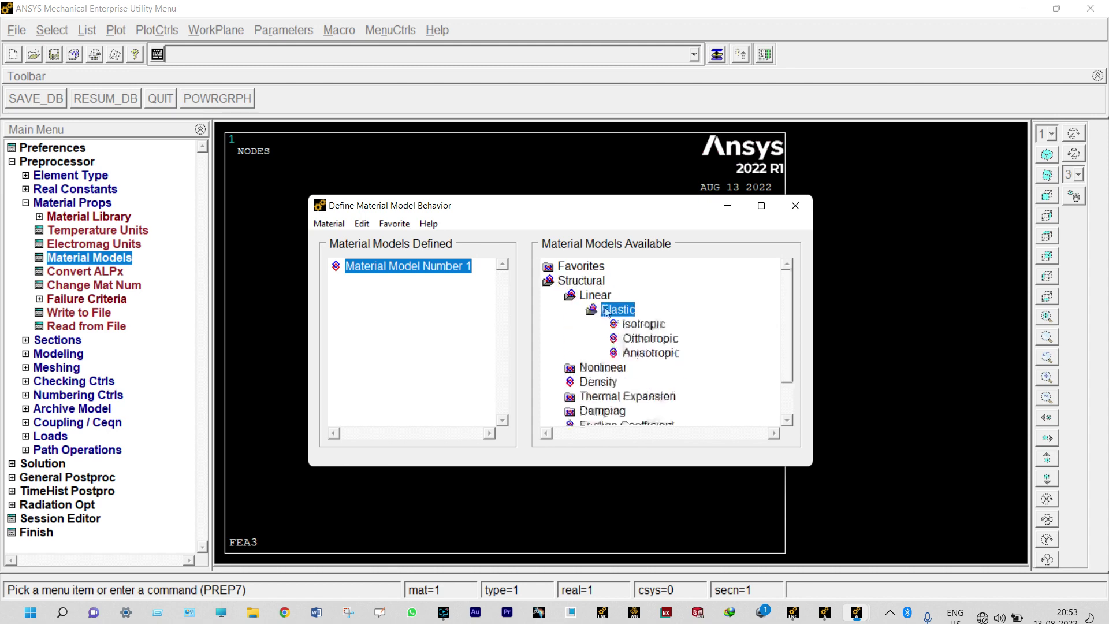
double_click(630, 324)
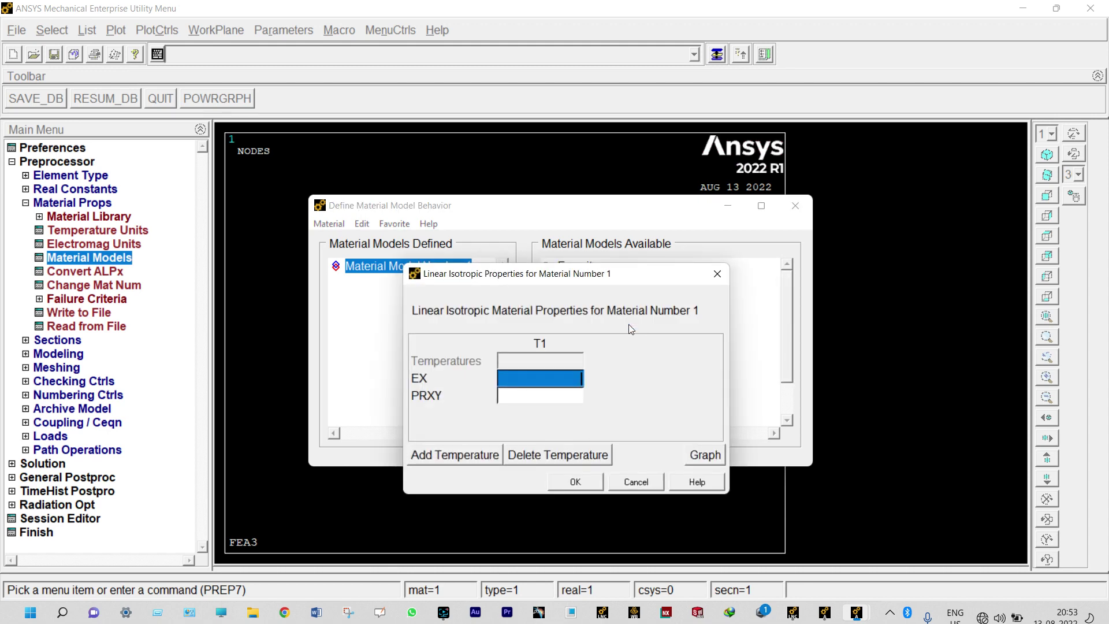
text(2E)
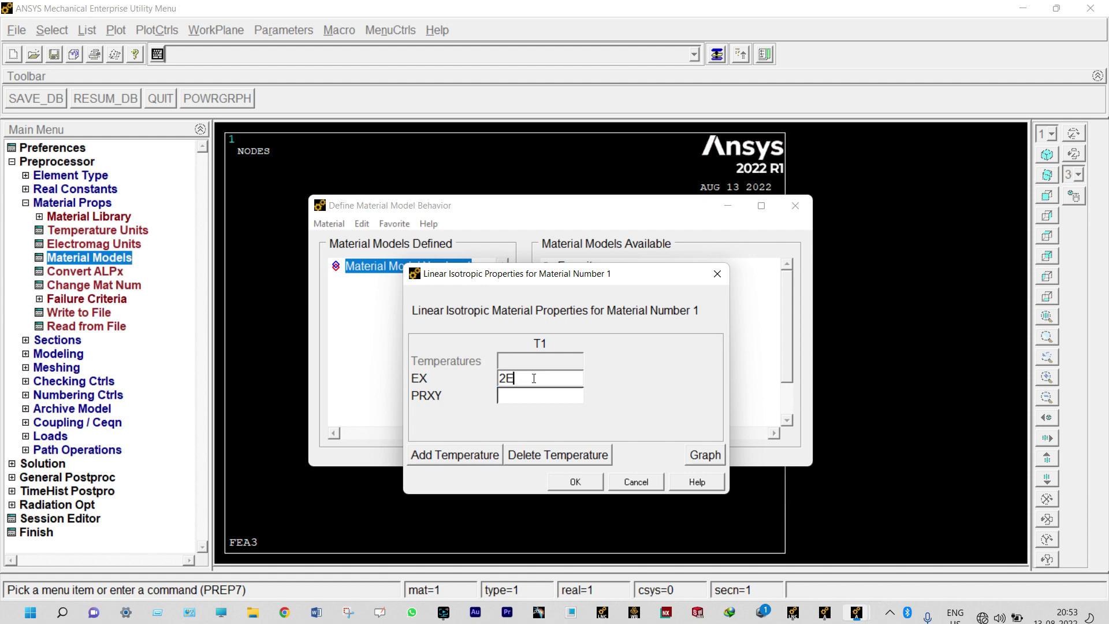
text(11)
click(523, 398)
text(0.)
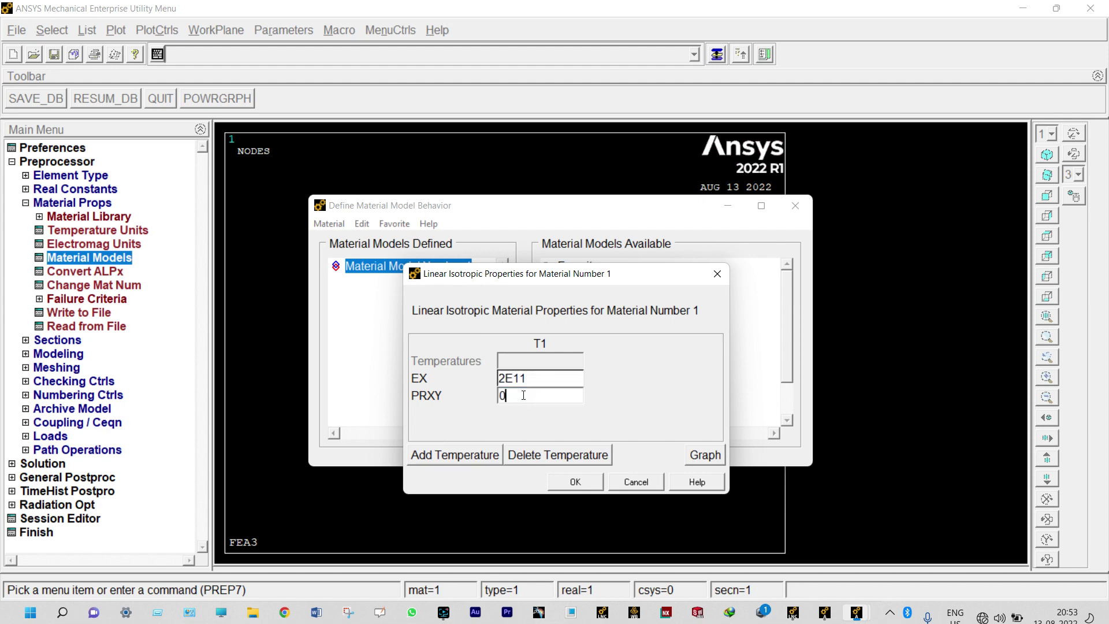
text(3)
click(575, 482)
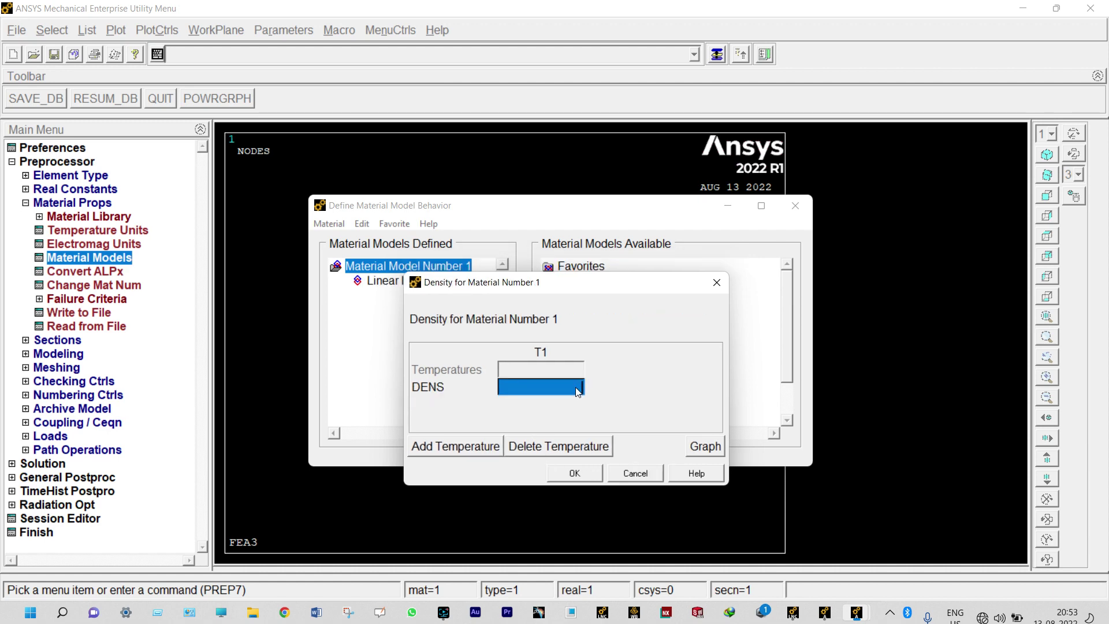
- Set the density of material model 1 to 7800 and finish the material definition
text(7800)
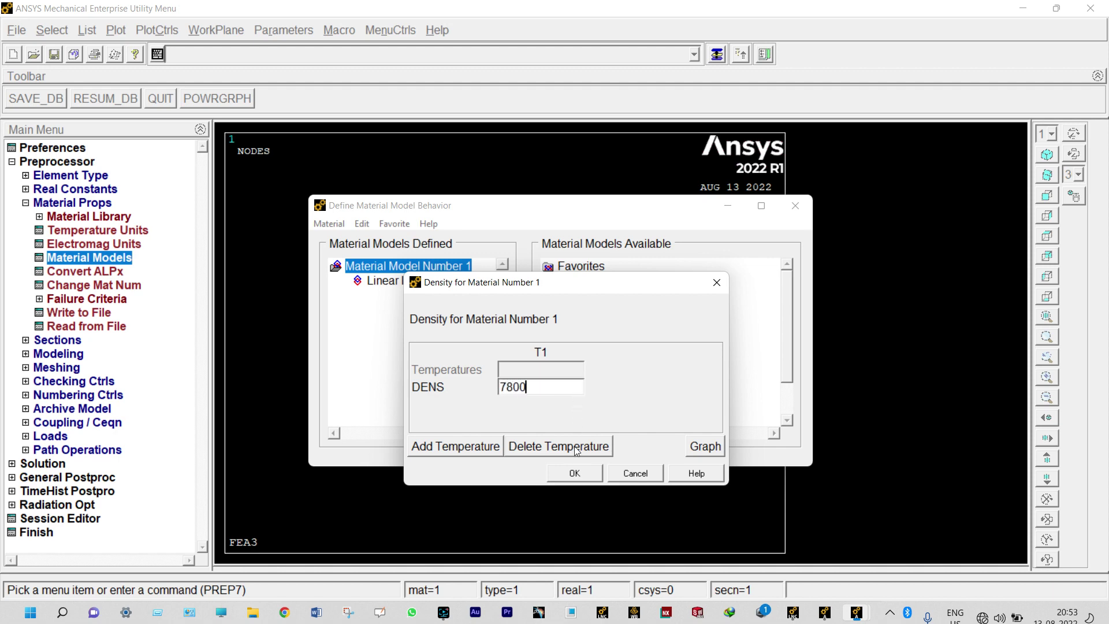
click(573, 475)
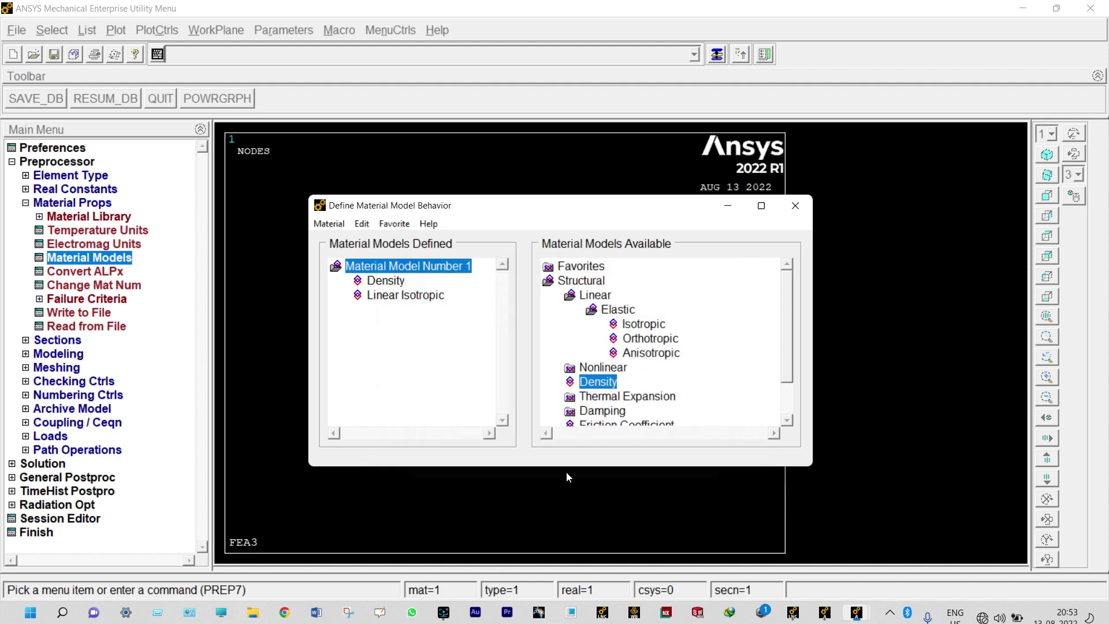
click(796, 206)
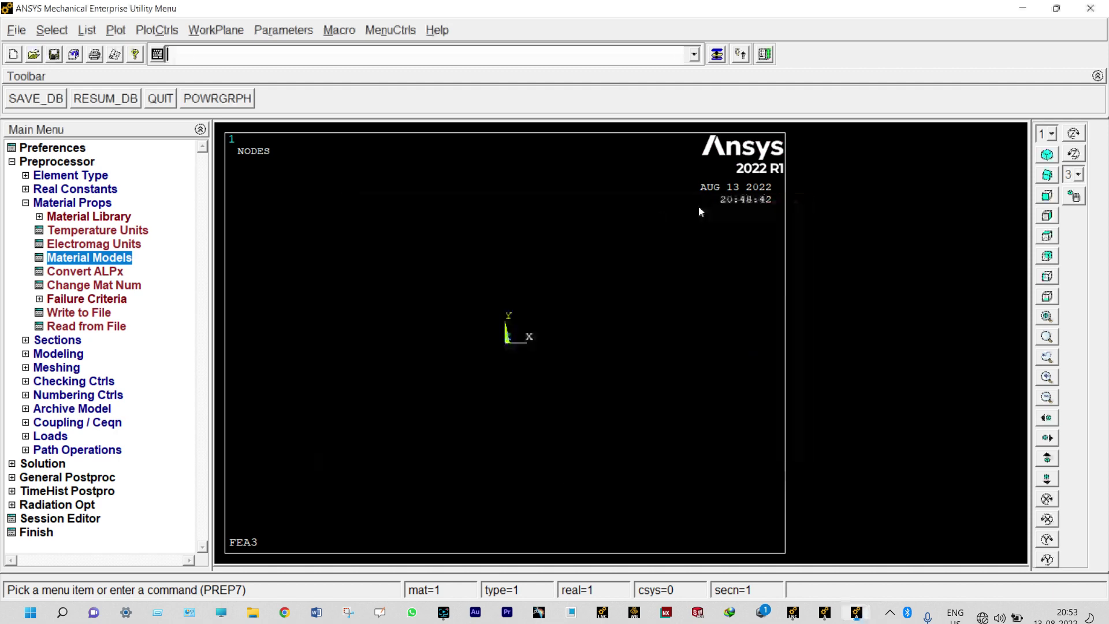
- Define common beam section 1 as a solid circle with radius R of 0.02
click(26, 203)
click(25, 216)
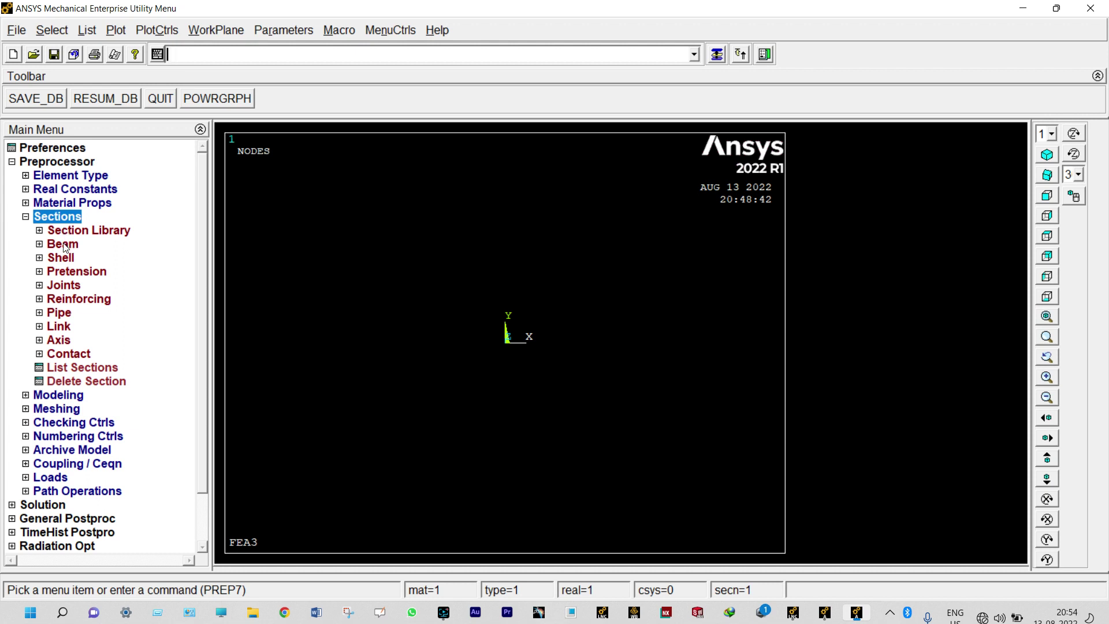
click(64, 245)
click(73, 258)
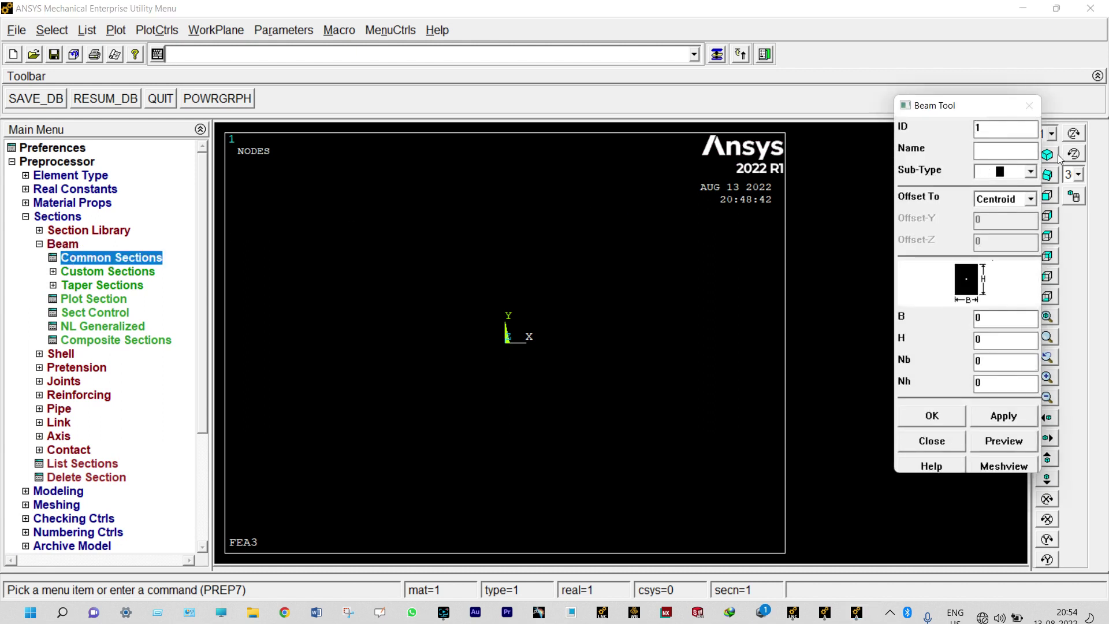
click(1030, 172)
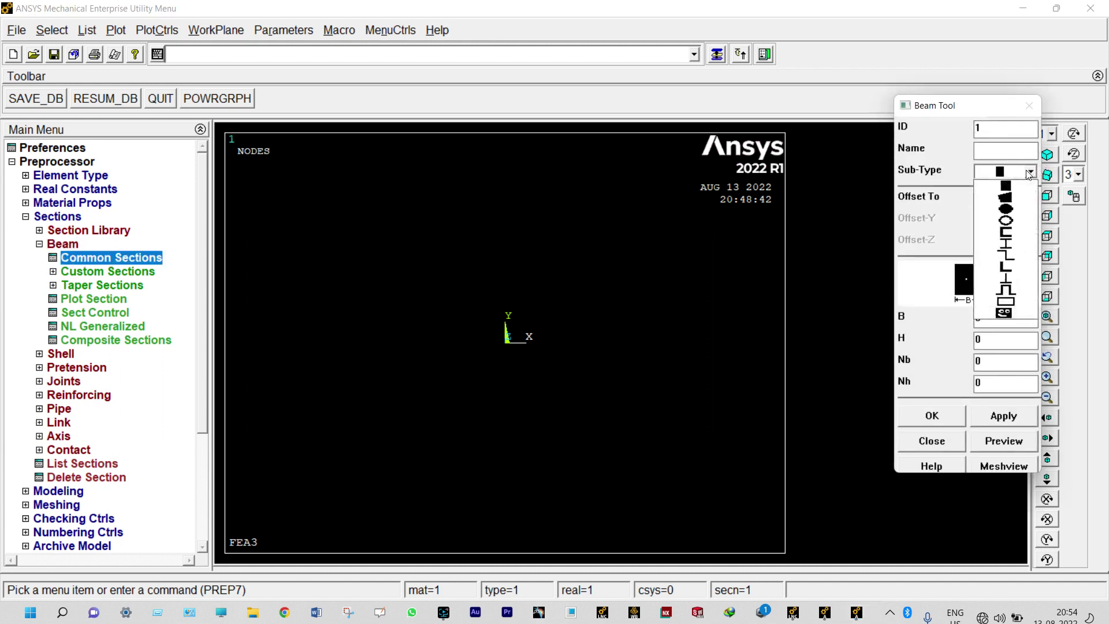
click(1006, 209)
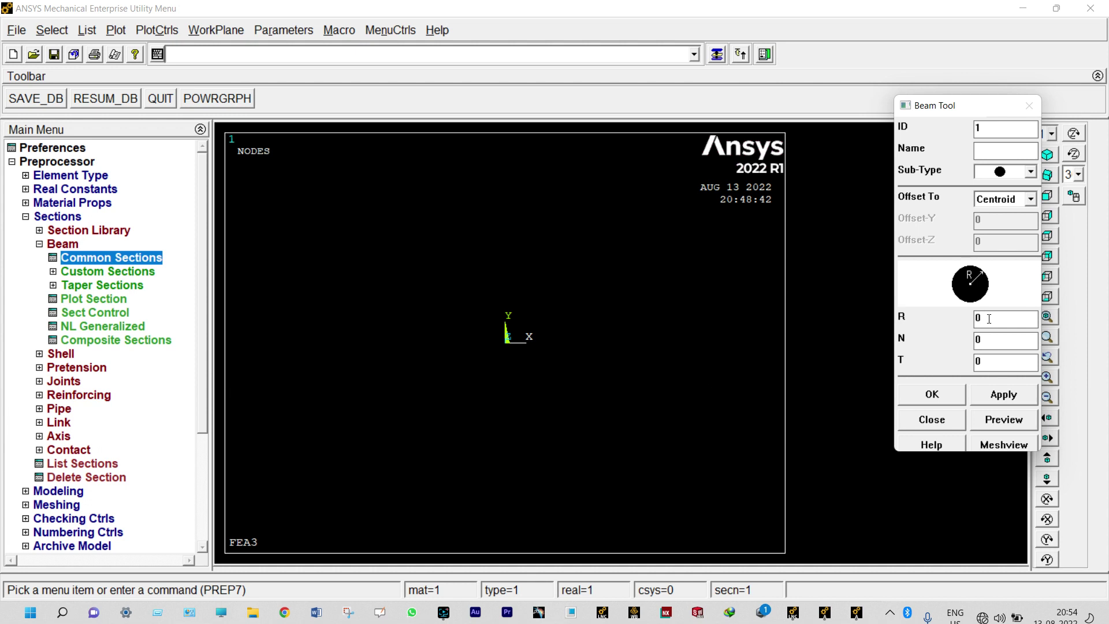
click(989, 318)
text(.02)
click(932, 398)
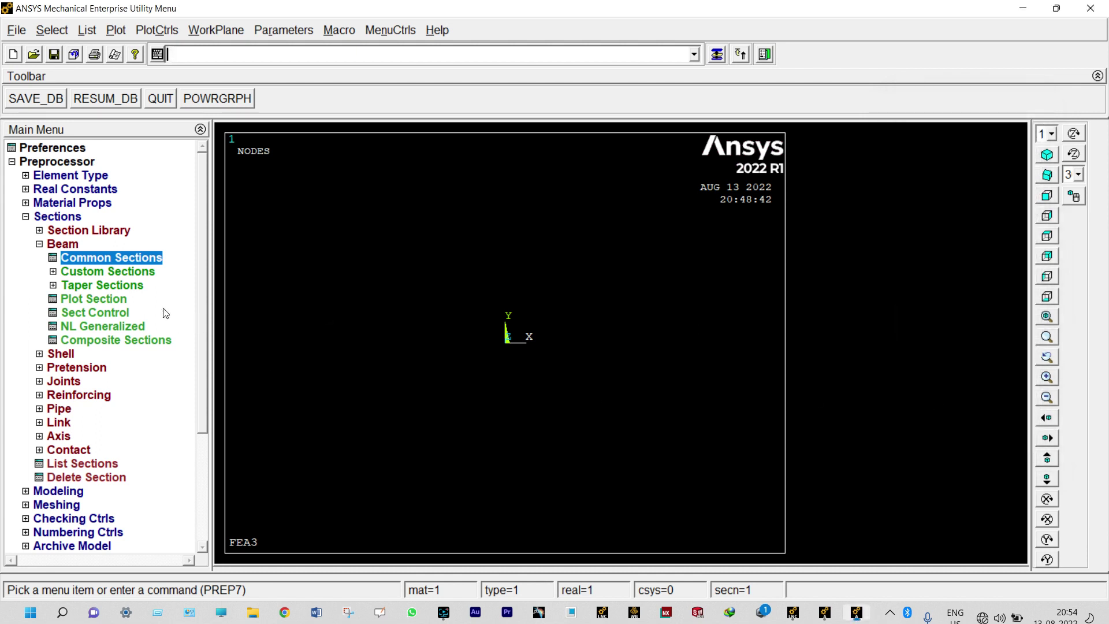
- Create the final, farthest node along the X axis in the active coordinate system and finish the node creation
click(25, 218)
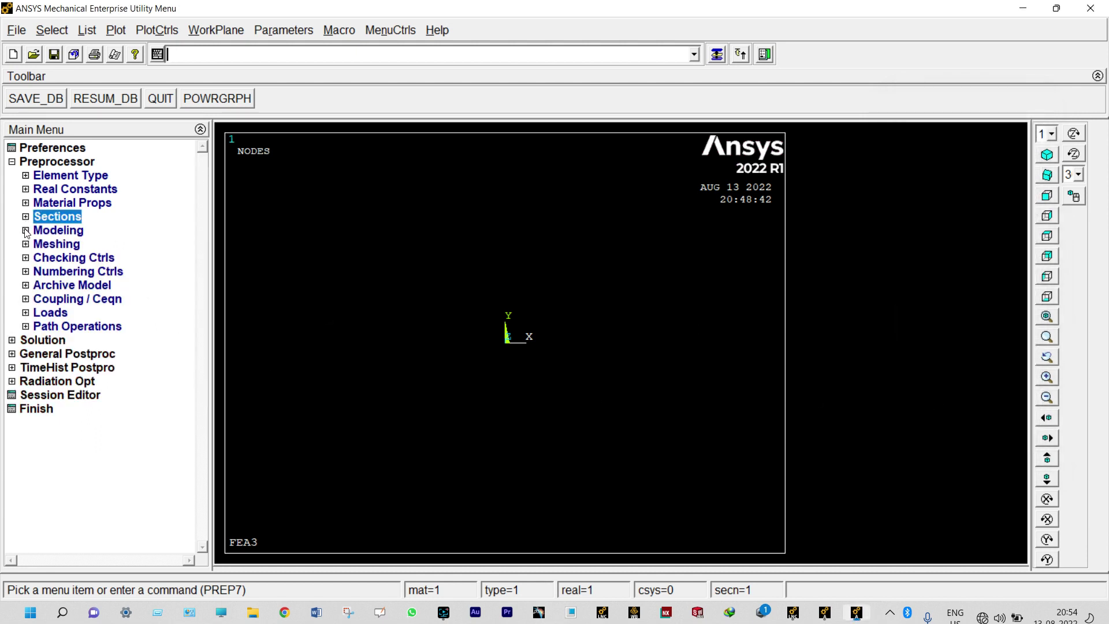
click(25, 230)
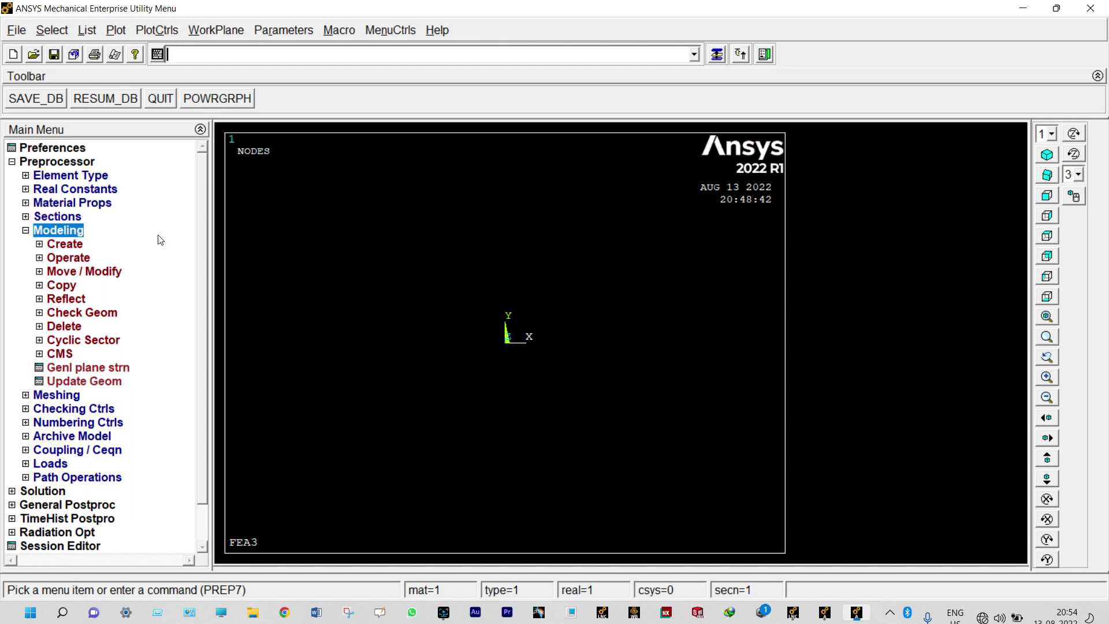
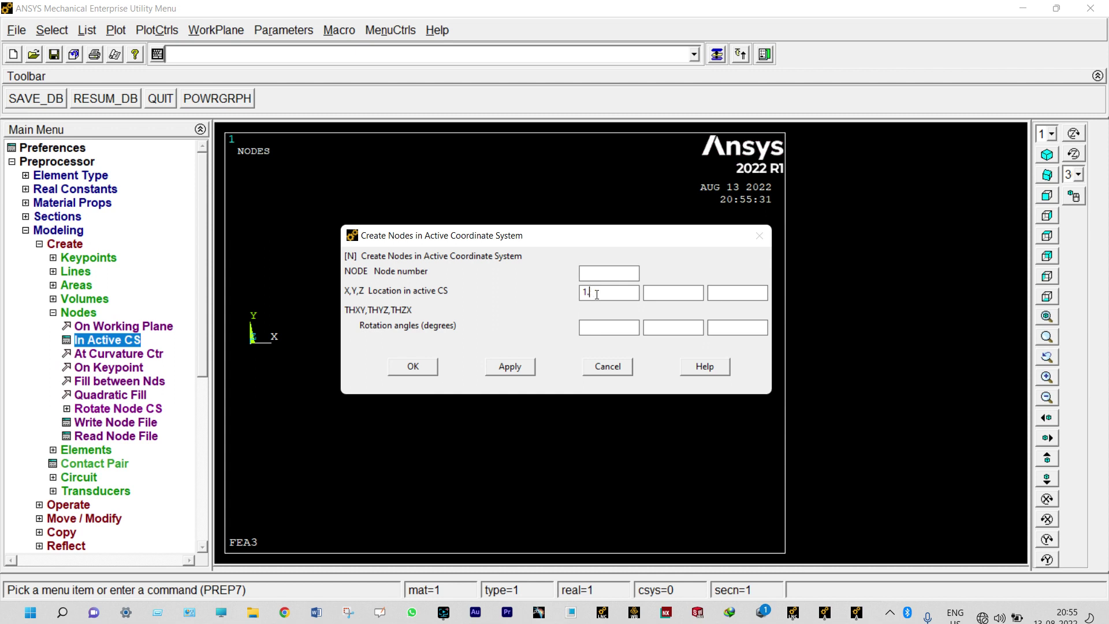
text(2)
click(526, 365)
click(430, 370)
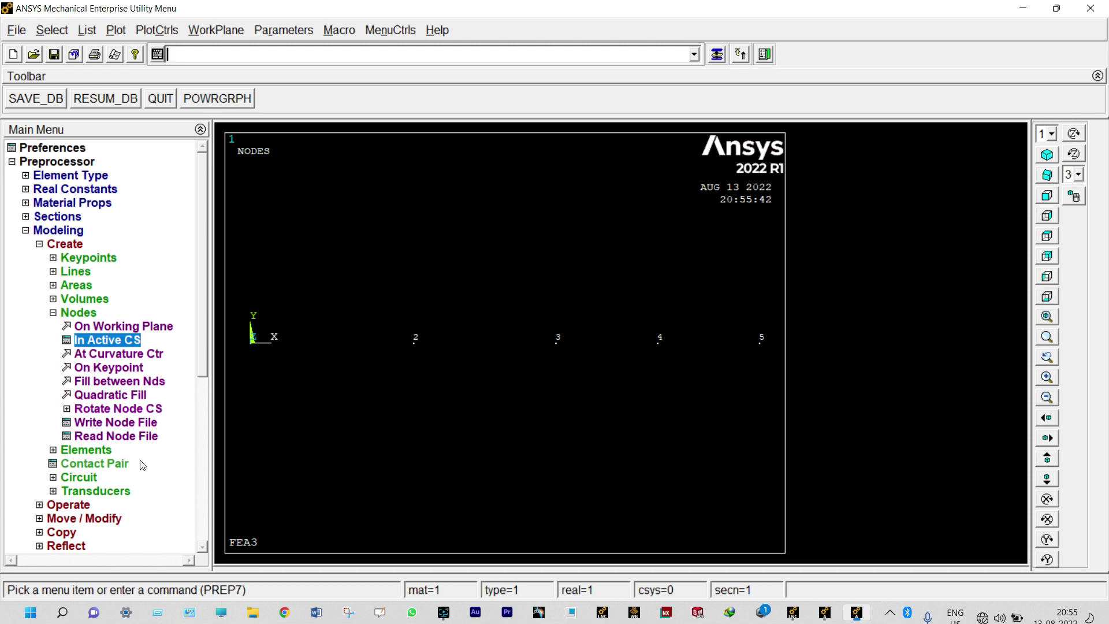
- Create an auto-numbered beam element through nodes 1 and 2
click(93, 451)
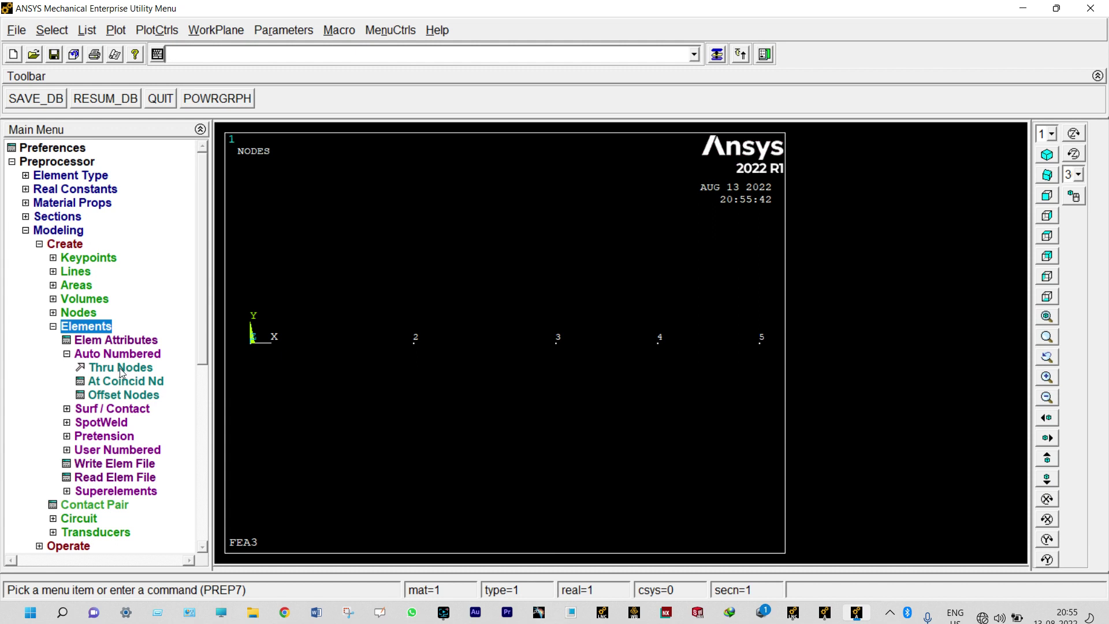
click(119, 367)
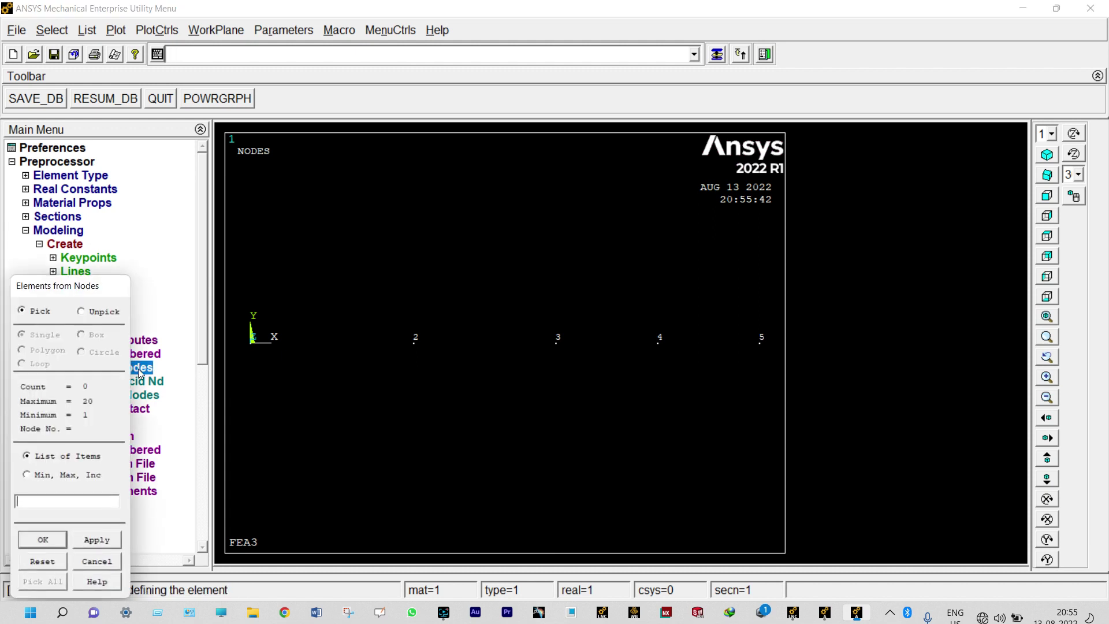
click(253, 350)
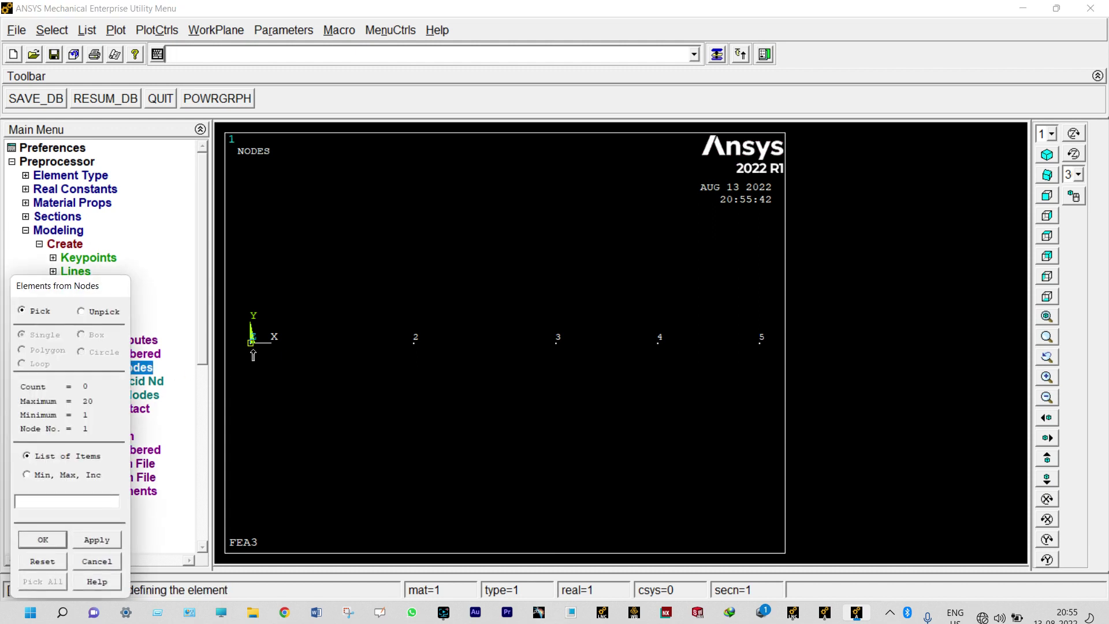
click(414, 350)
click(103, 540)
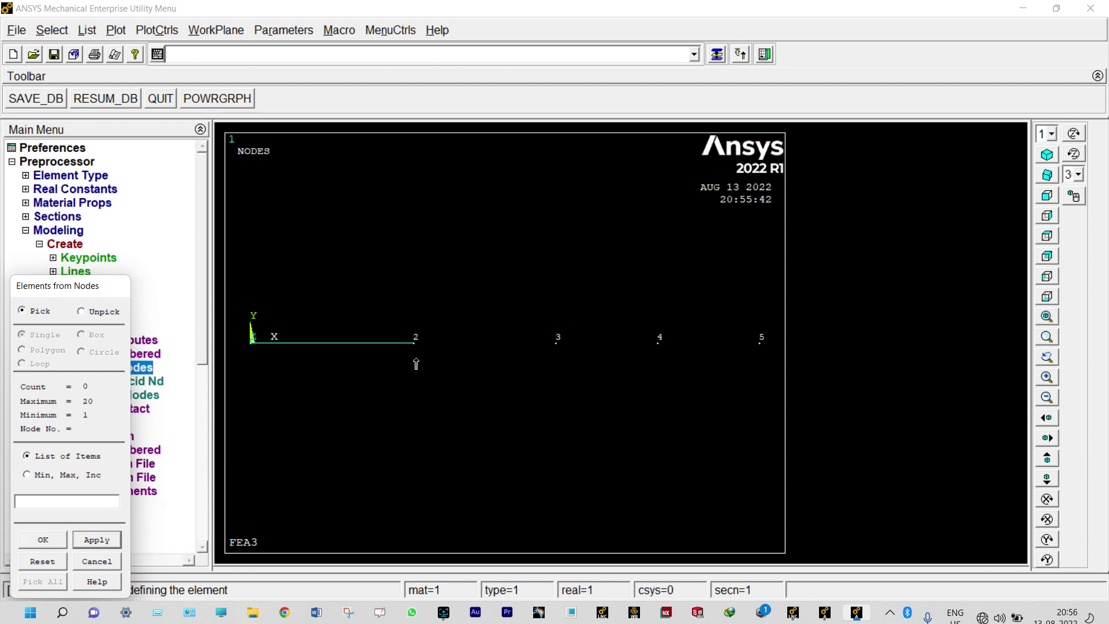
- Create two more beam elements, one between nodes 2 and 3 and one between nodes 3 and 4
click(416, 362)
click(549, 363)
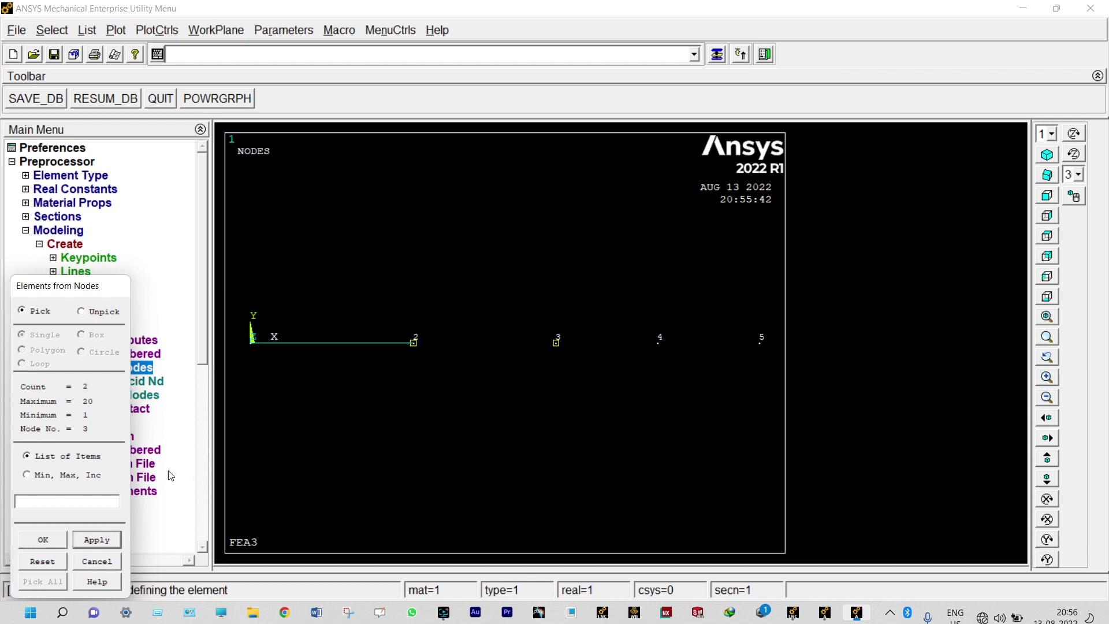
click(105, 540)
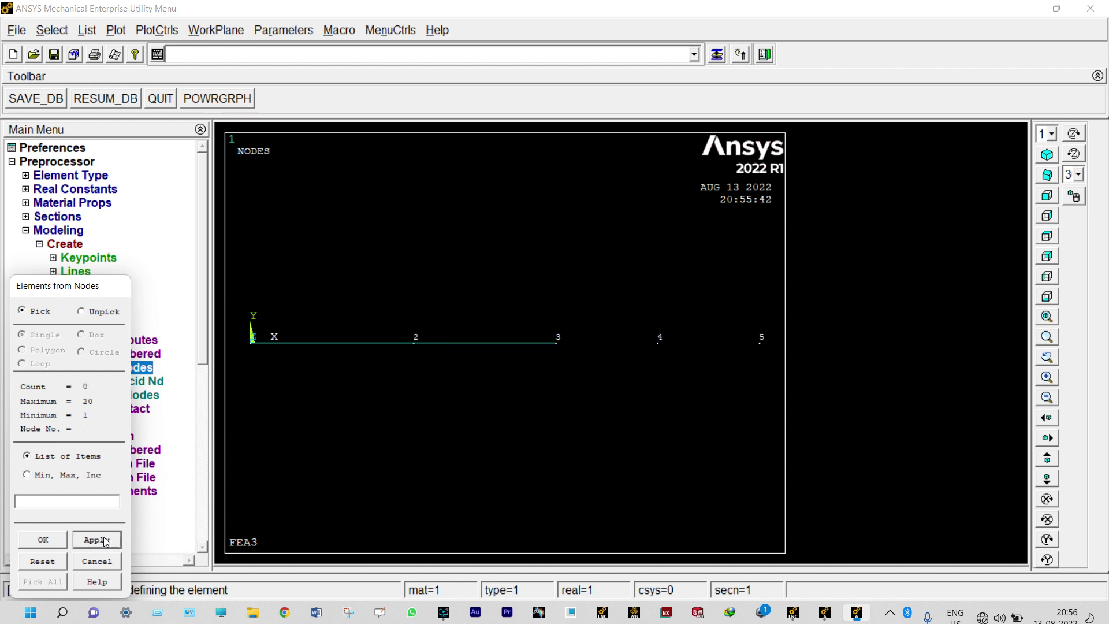
click(558, 363)
click(657, 362)
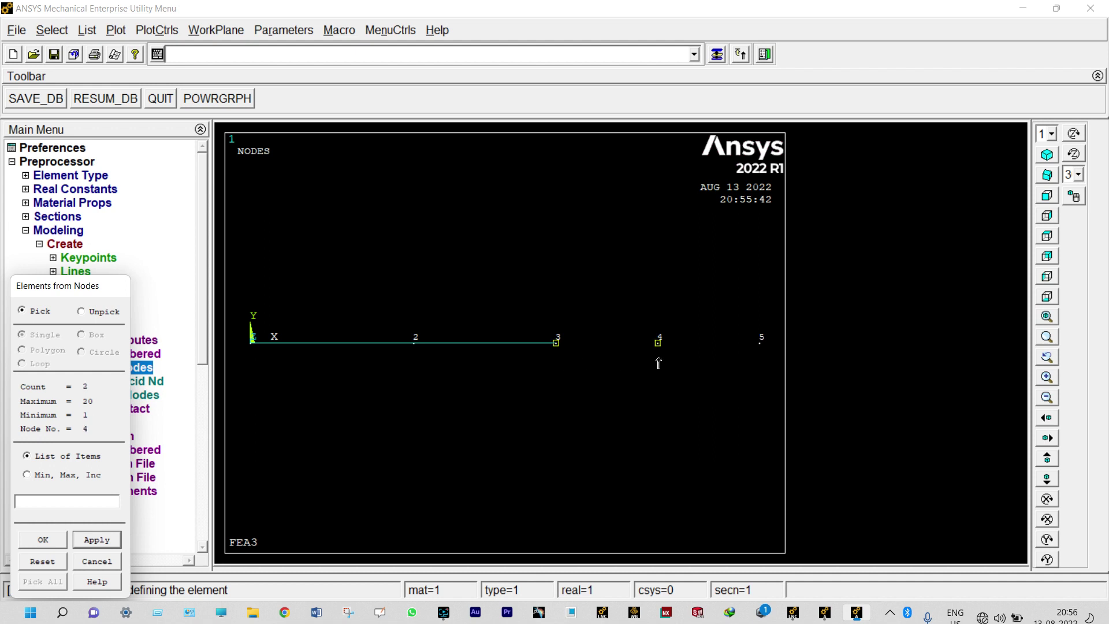
click(100, 541)
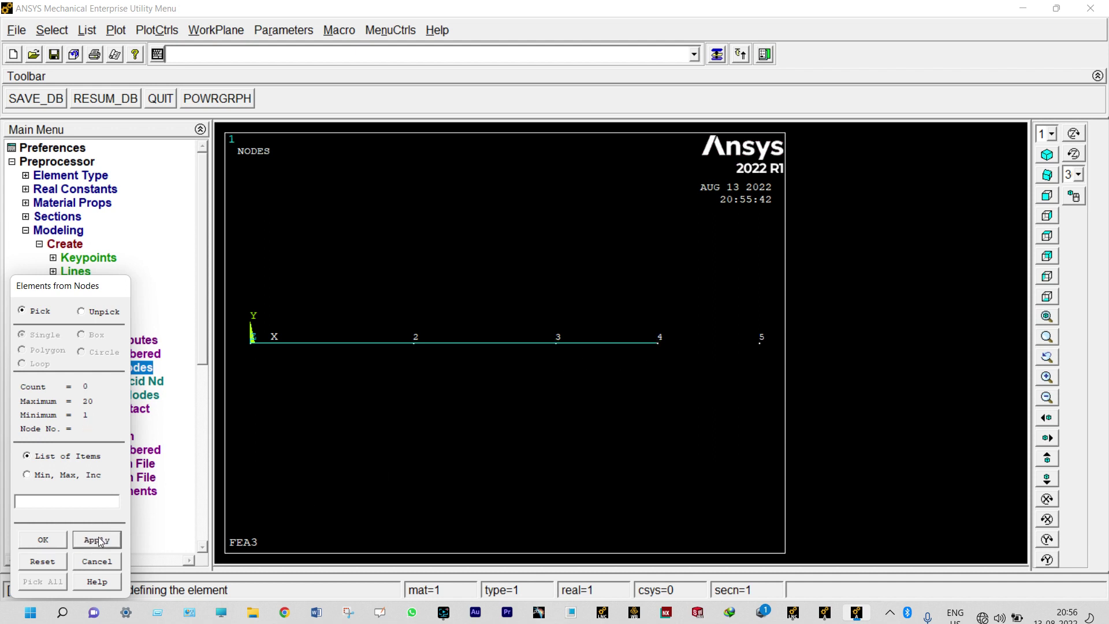
- Create the last beam element between nodes 4 and 5 and finish the beam element creation
click(660, 362)
click(749, 358)
click(50, 543)
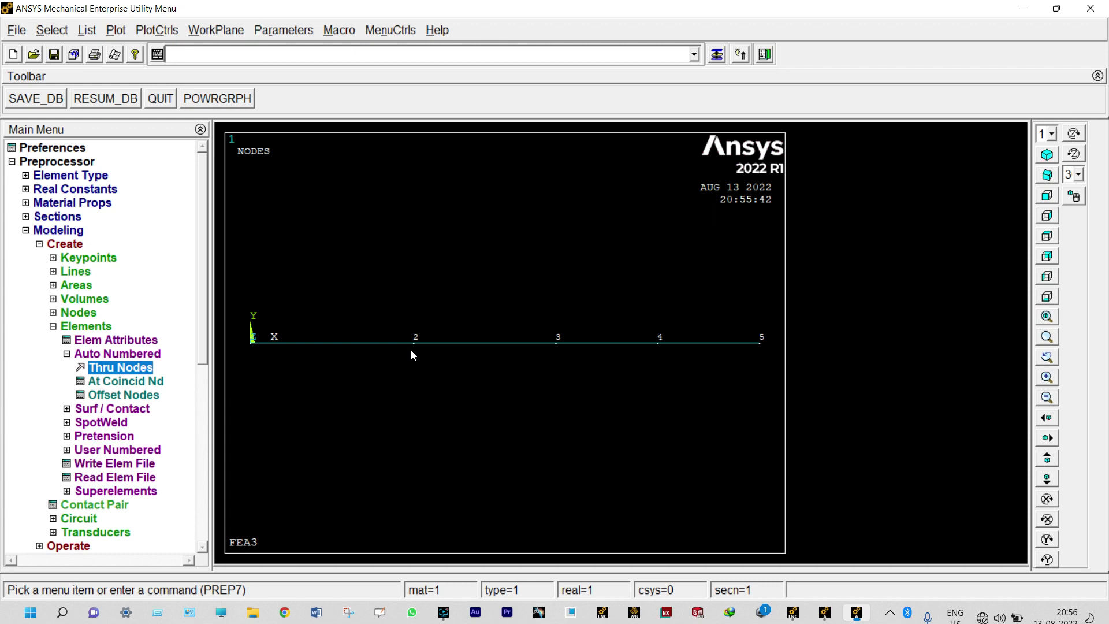
- Create a point mass element at node 2 using element type 2 MASS21 and real constant set 1
click(138, 341)
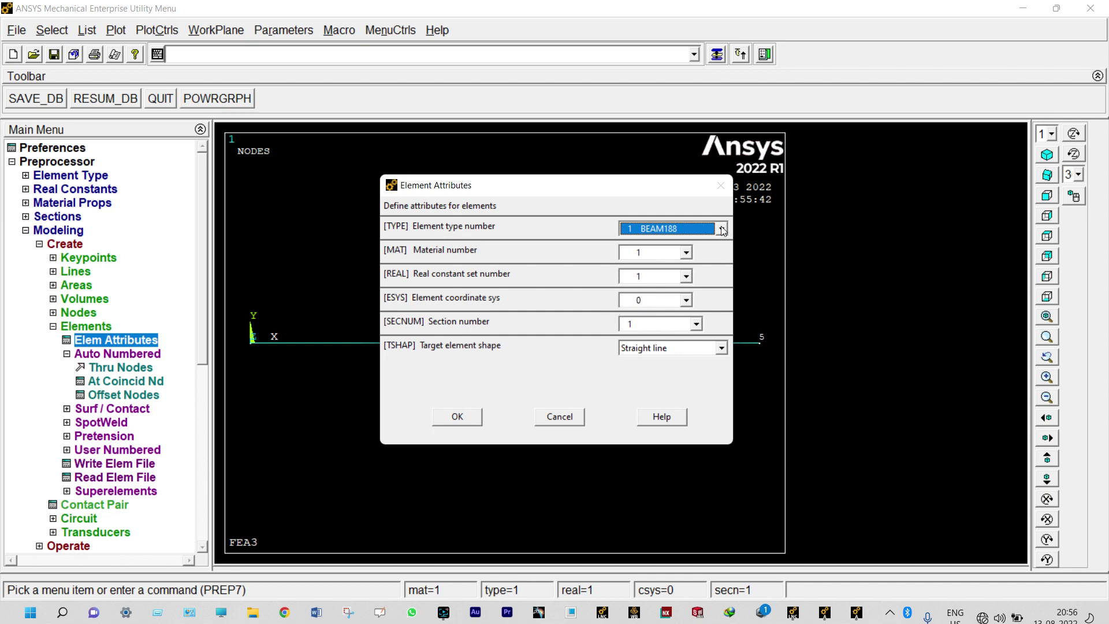
click(722, 229)
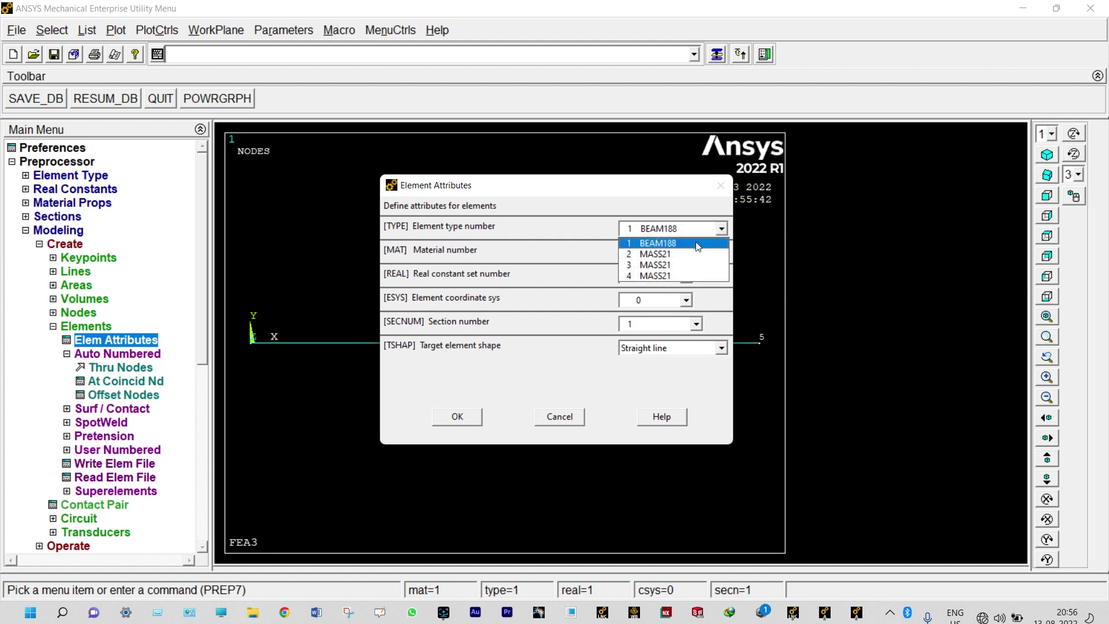
click(669, 255)
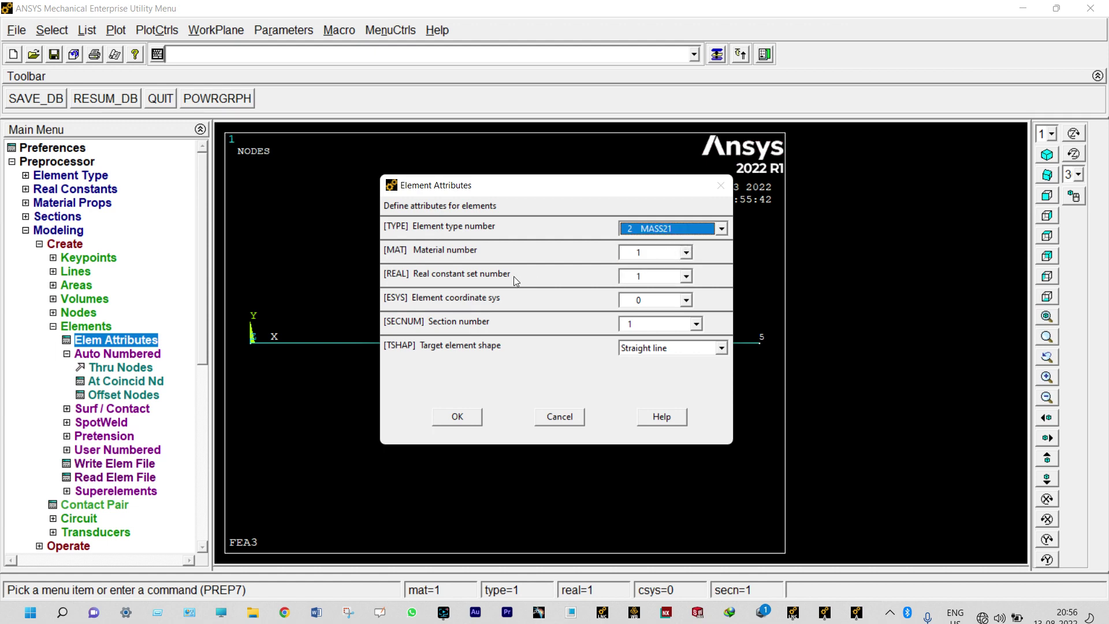
click(687, 277)
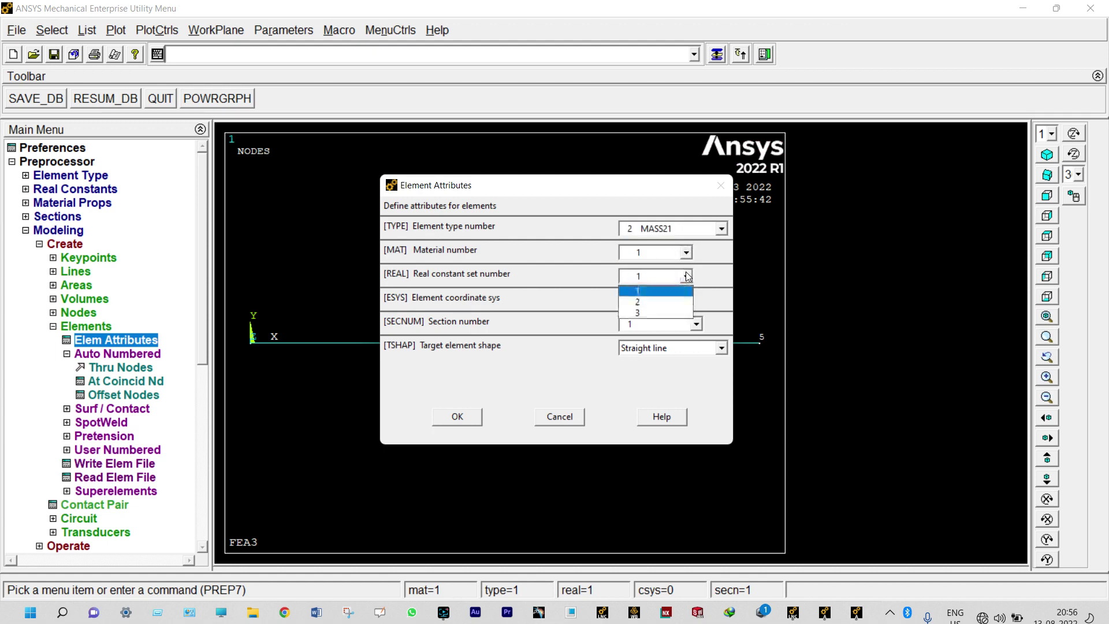
click(649, 289)
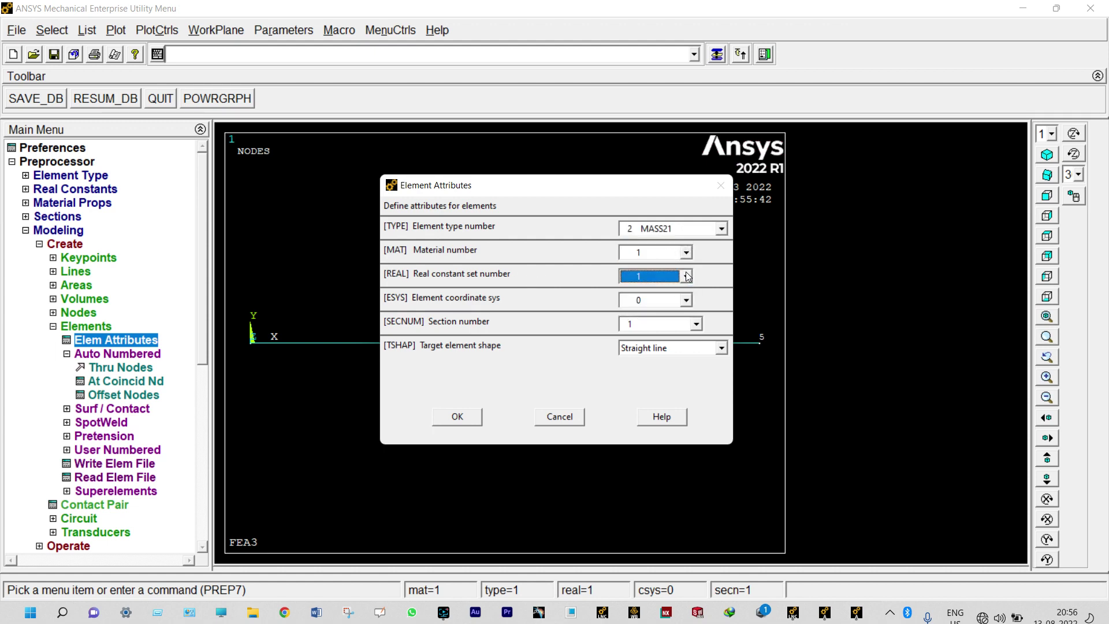
click(456, 416)
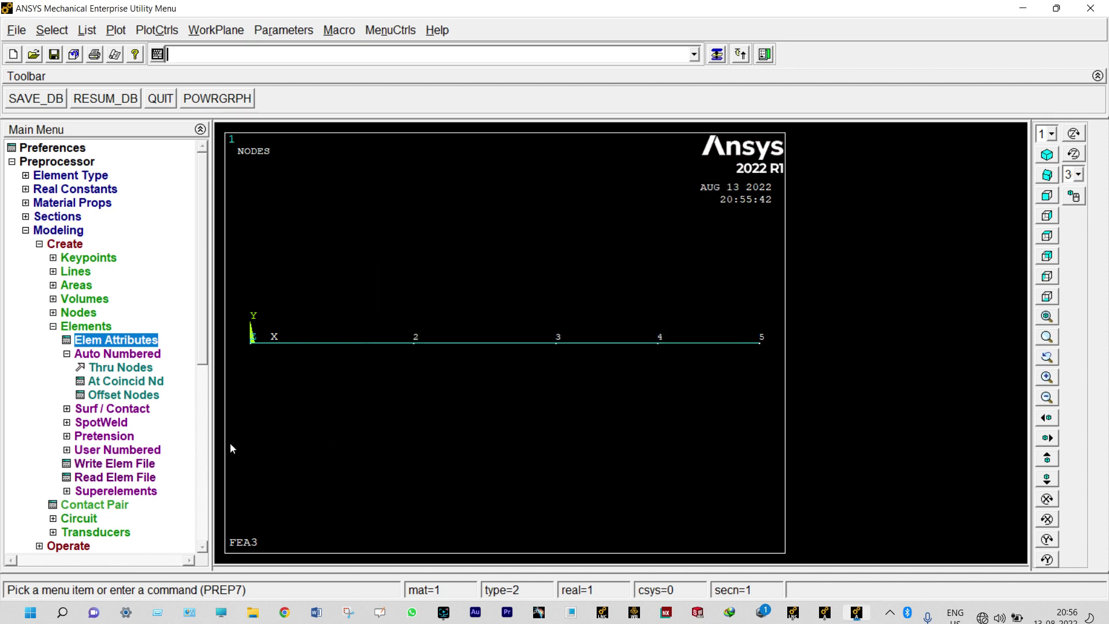
click(136, 370)
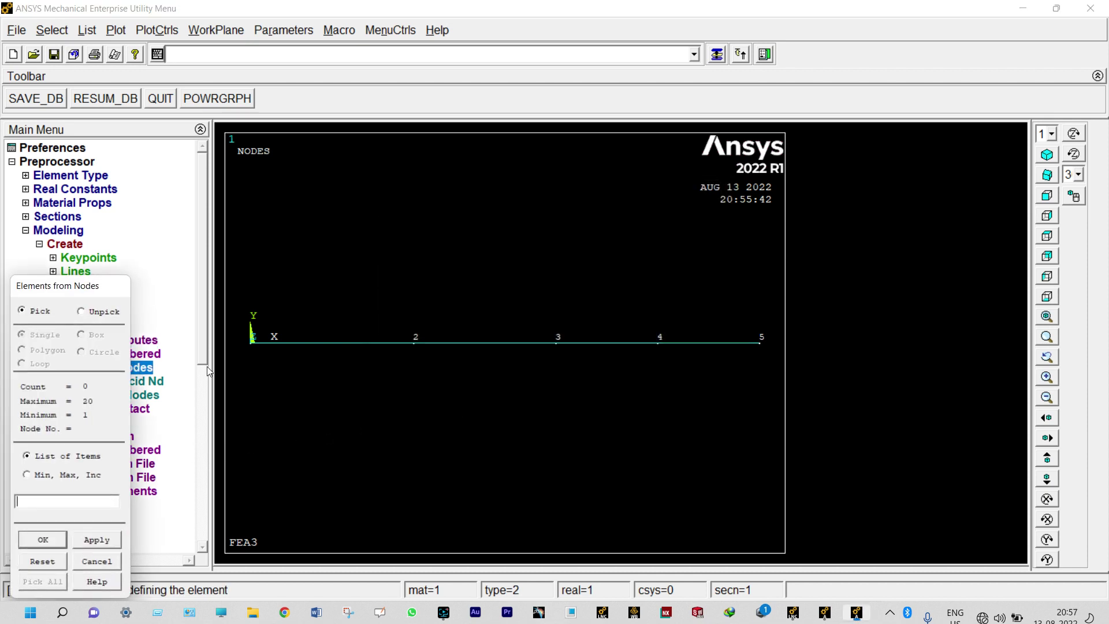
click(415, 354)
click(47, 538)
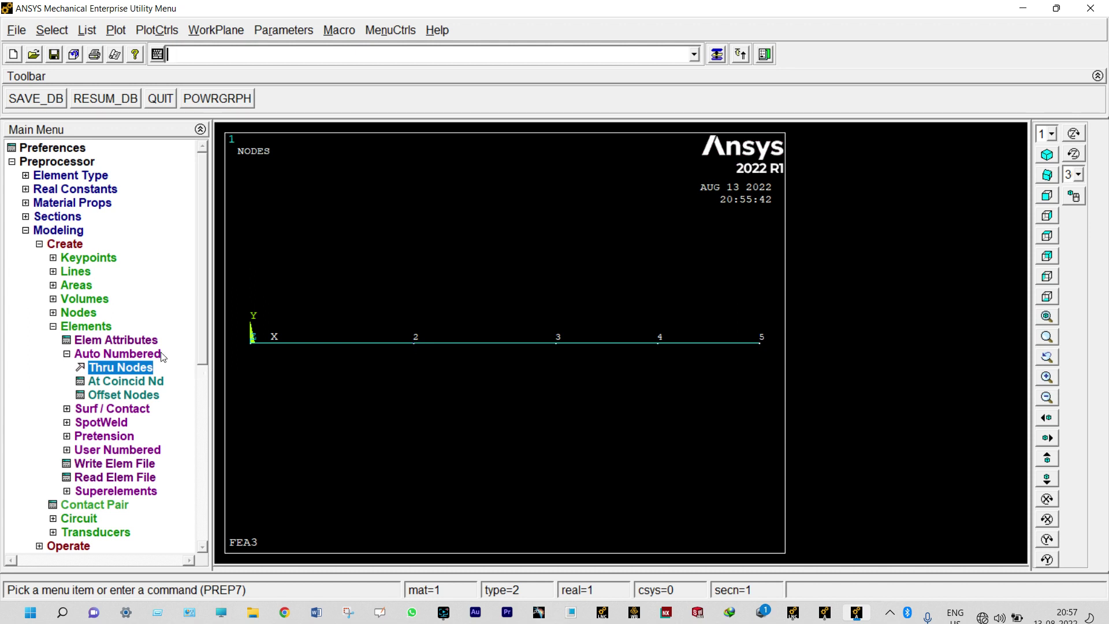
- Create a point mass element at node 3 using element type 3 MASS21 and real constant set 2
click(144, 340)
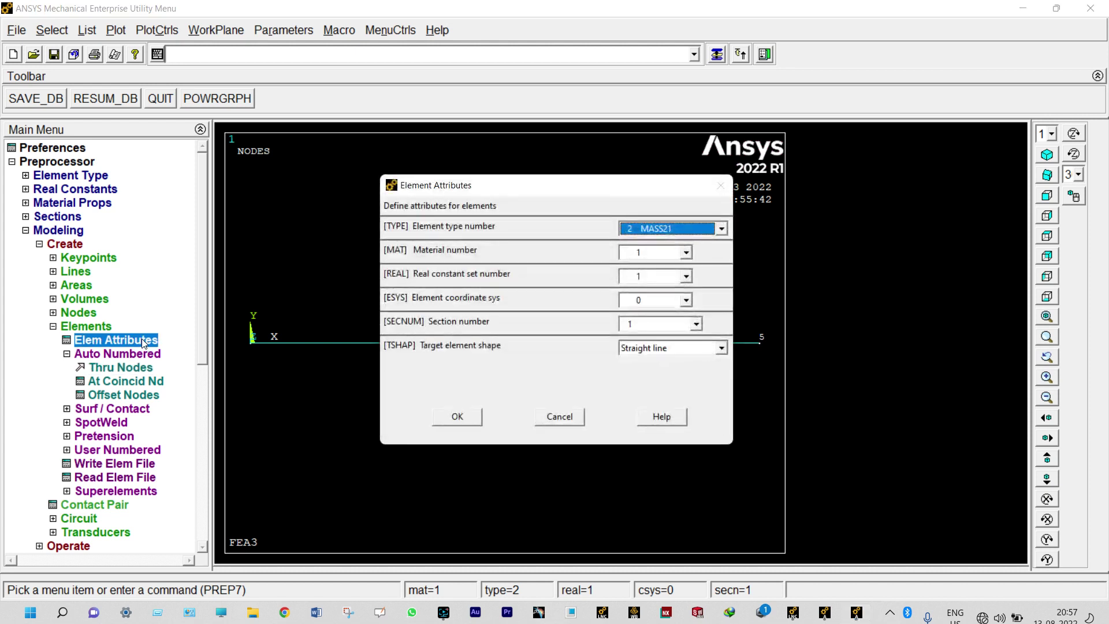
click(721, 230)
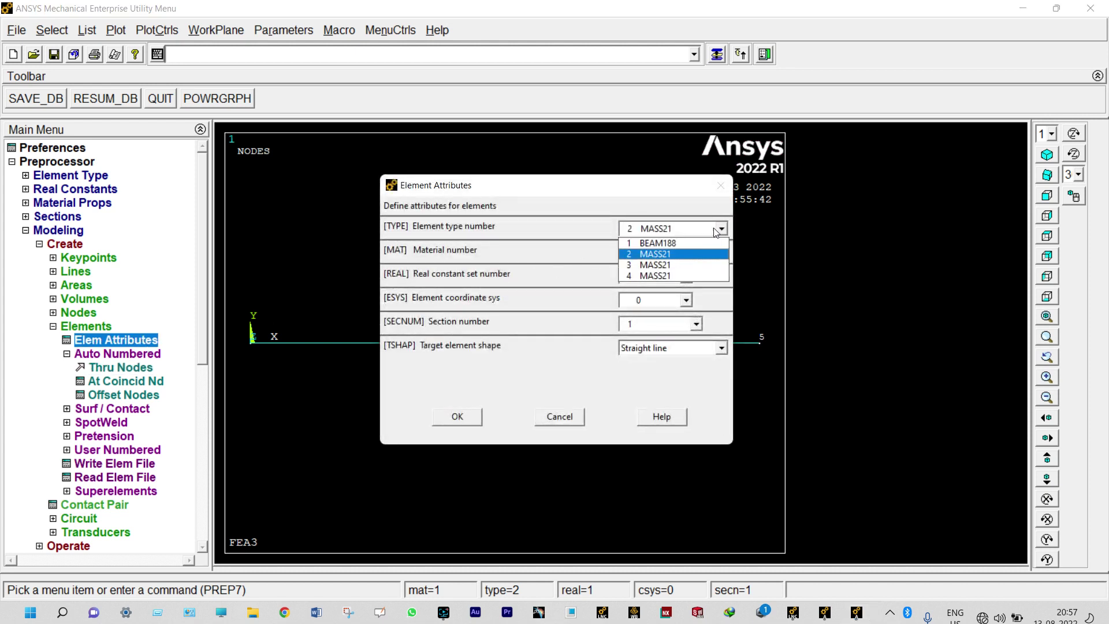
click(668, 266)
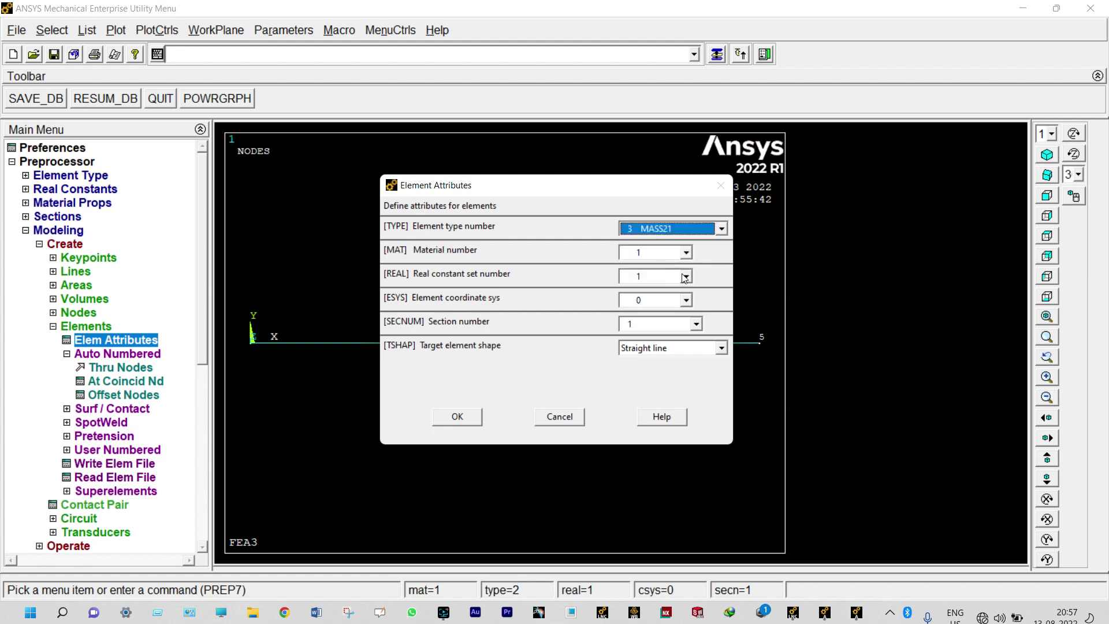
click(685, 276)
click(645, 300)
click(458, 416)
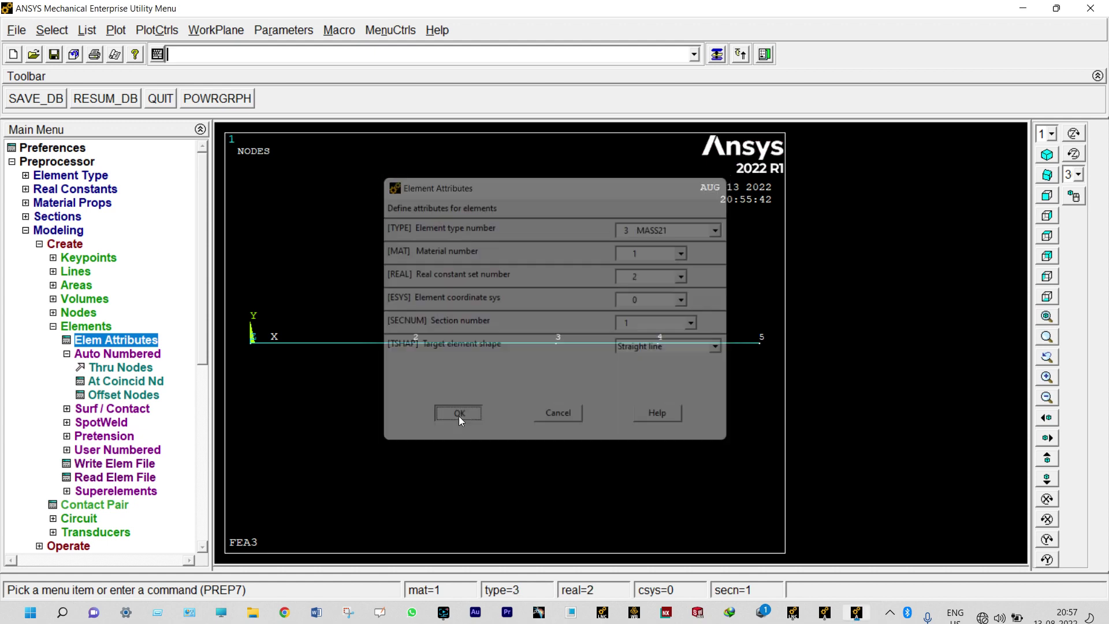
click(134, 372)
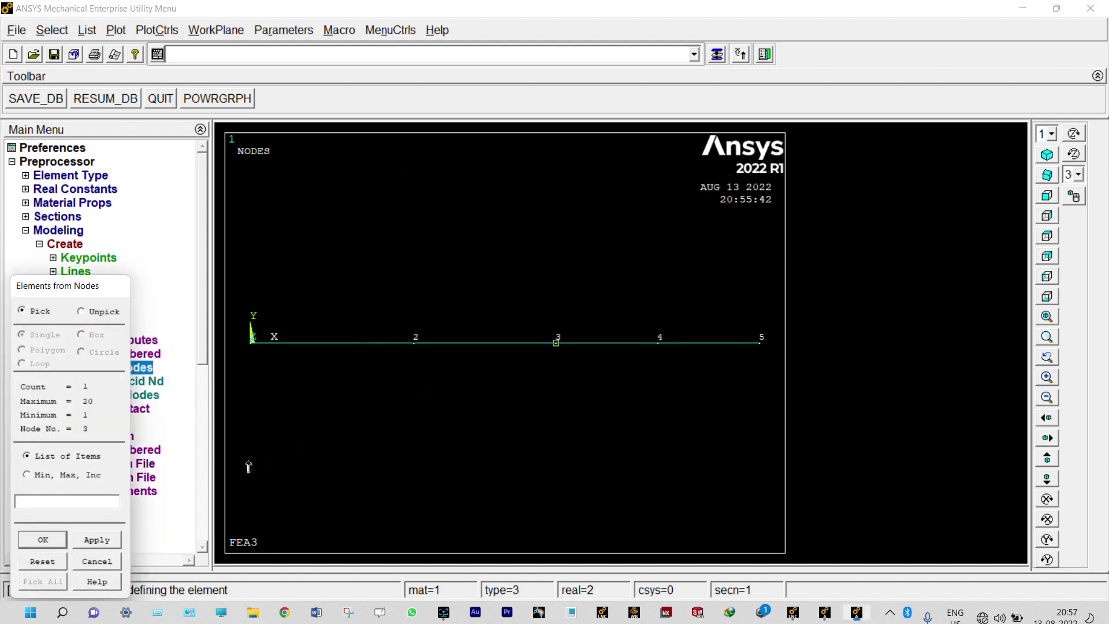
click(46, 541)
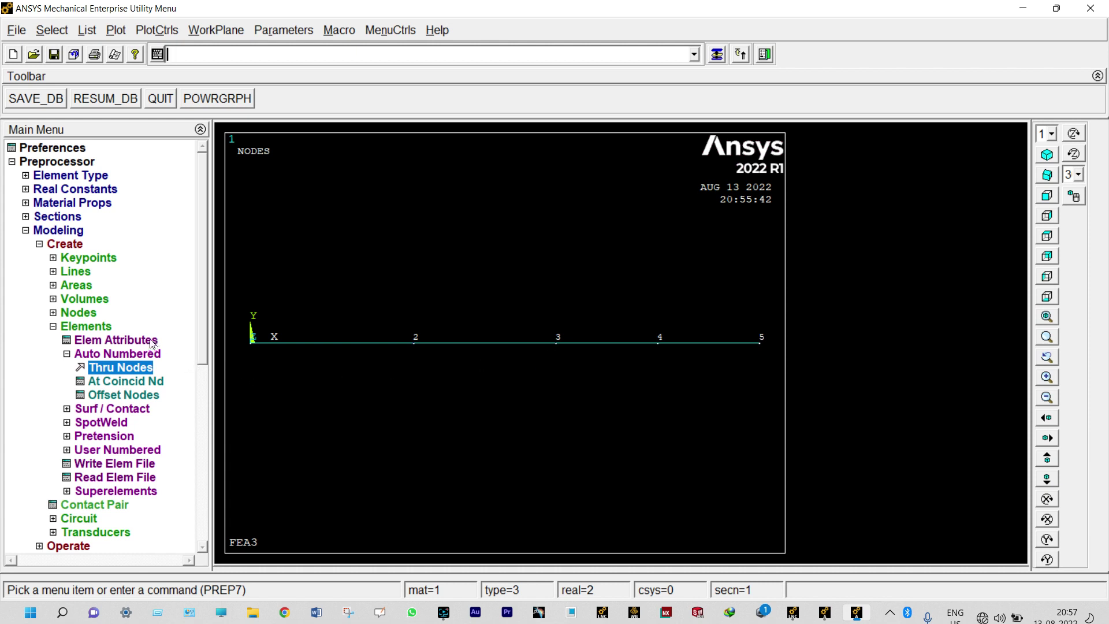
- Create a point mass element at node 4 using element type 4 MASS21 and real constant set 3
click(154, 342)
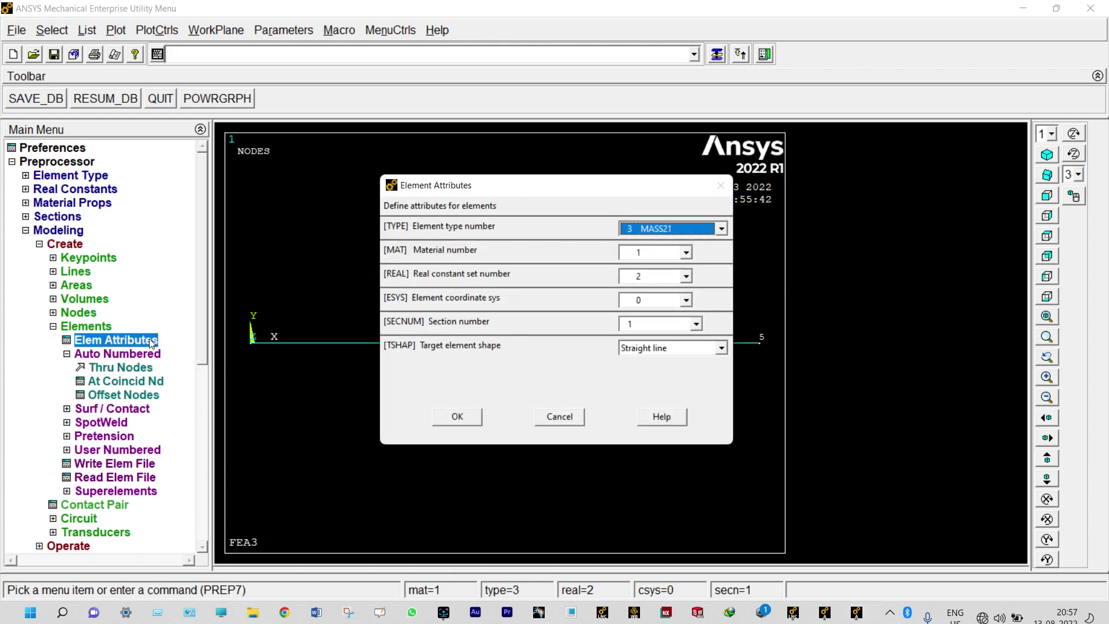
click(721, 230)
click(653, 275)
click(686, 277)
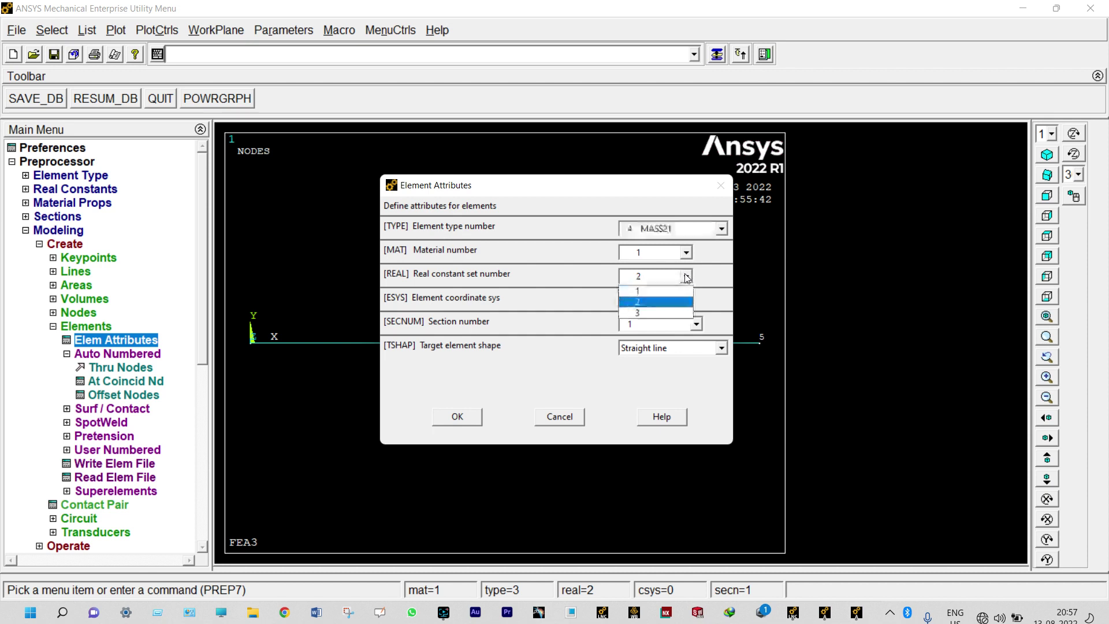
click(653, 313)
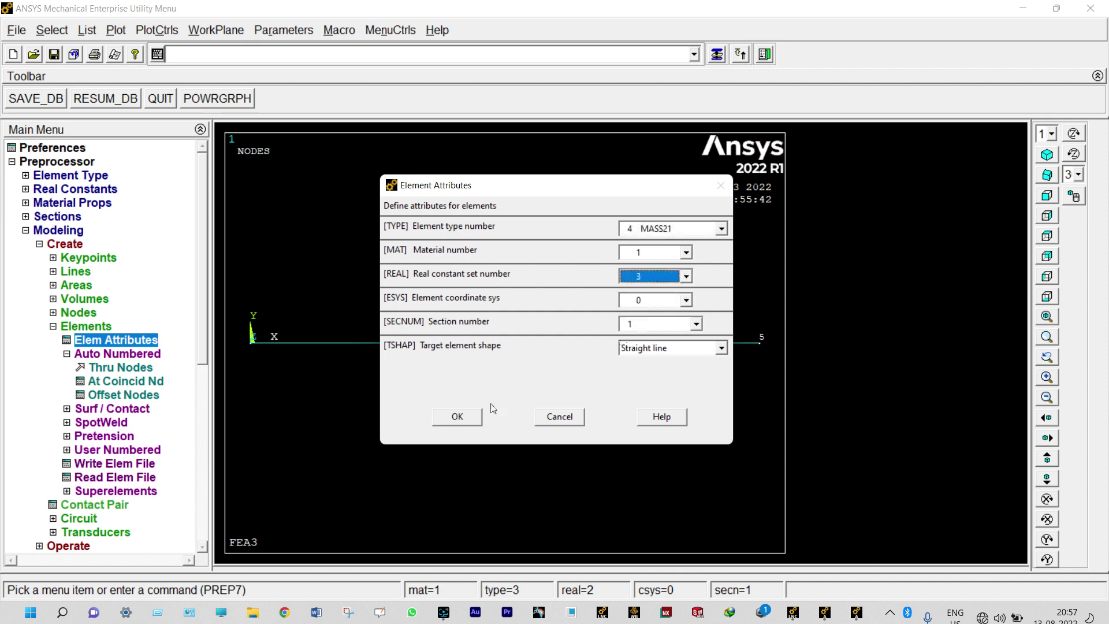
click(456, 416)
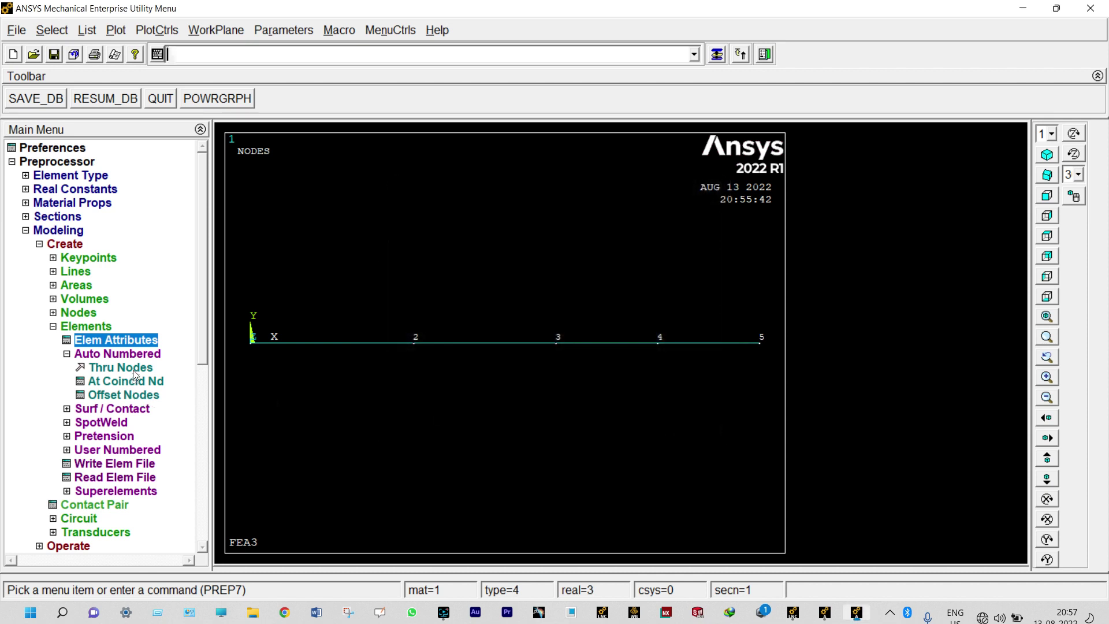
click(134, 369)
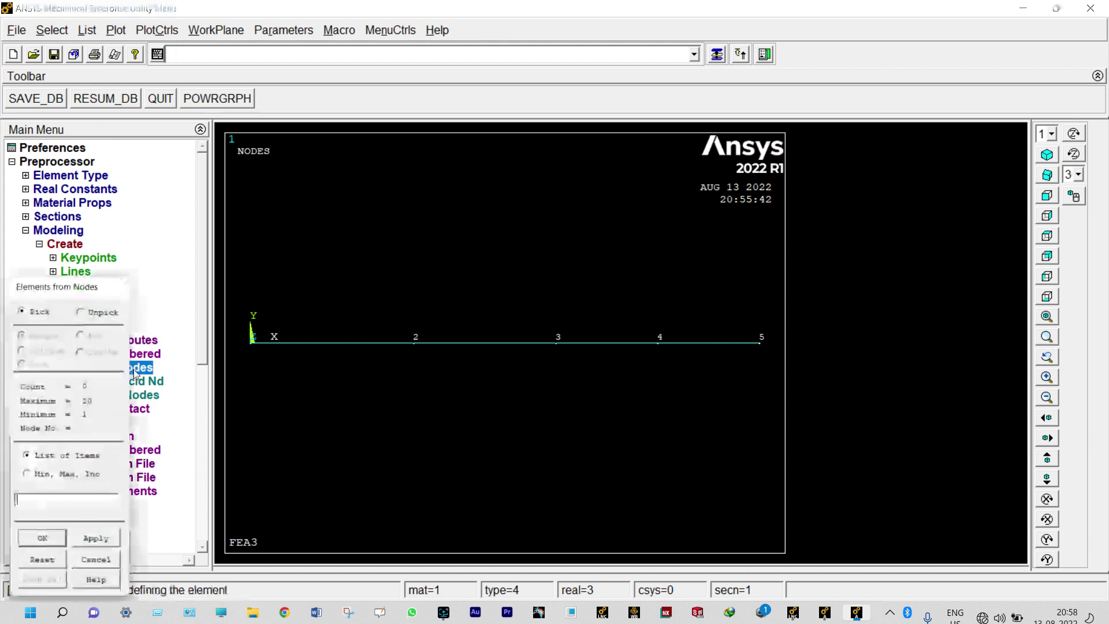
click(658, 344)
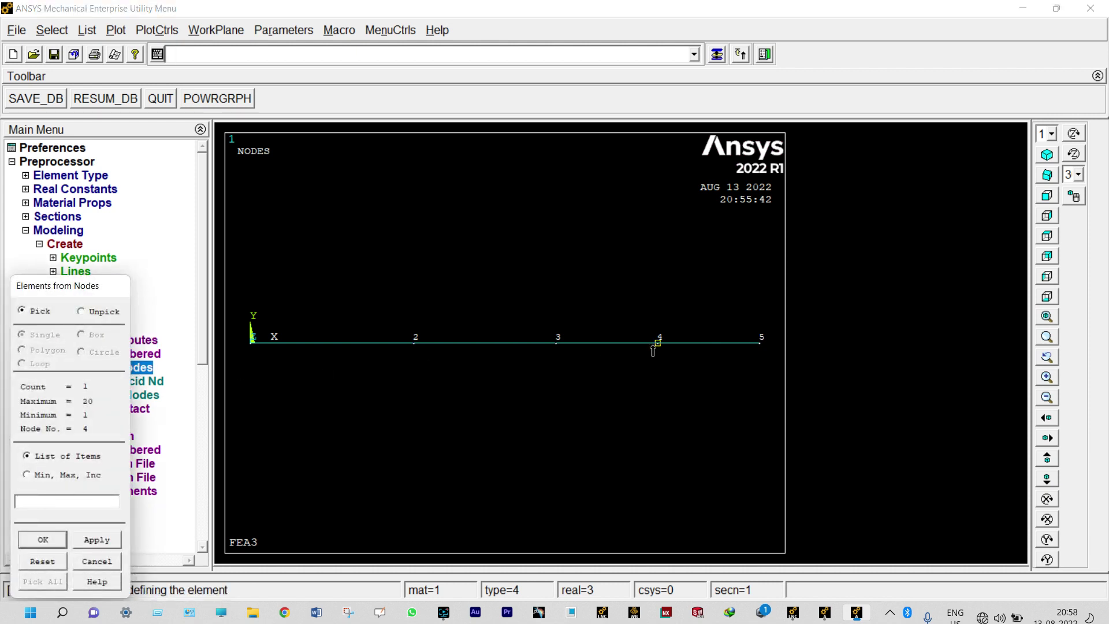
click(44, 539)
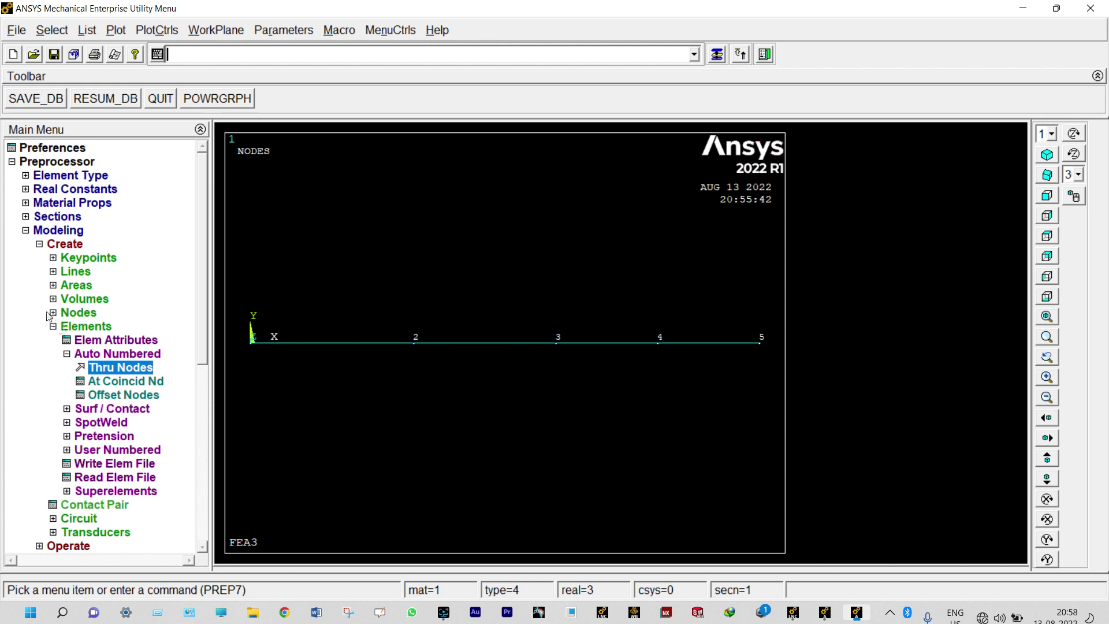
- Switch from modeling to the solution phase and set the new analysis type to Modal
click(26, 230)
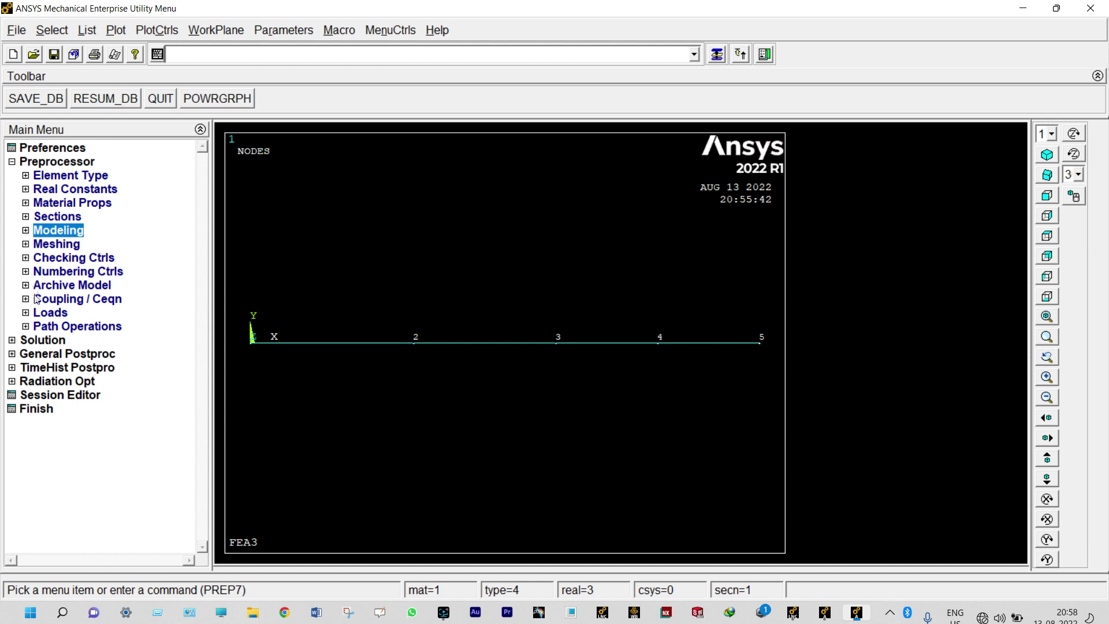
click(15, 343)
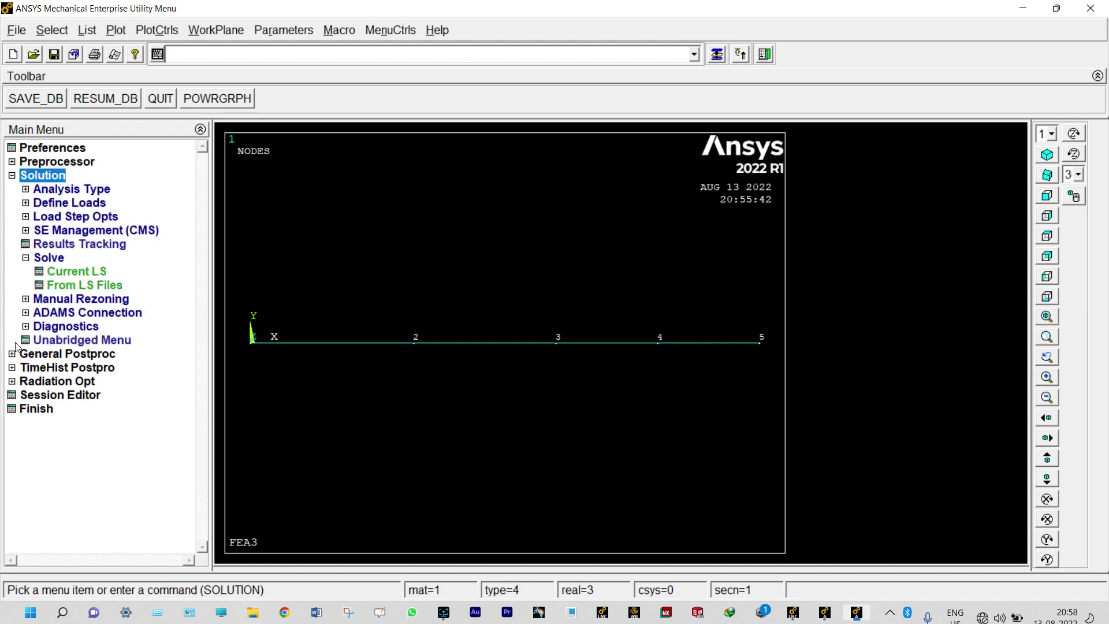
click(85, 191)
click(86, 206)
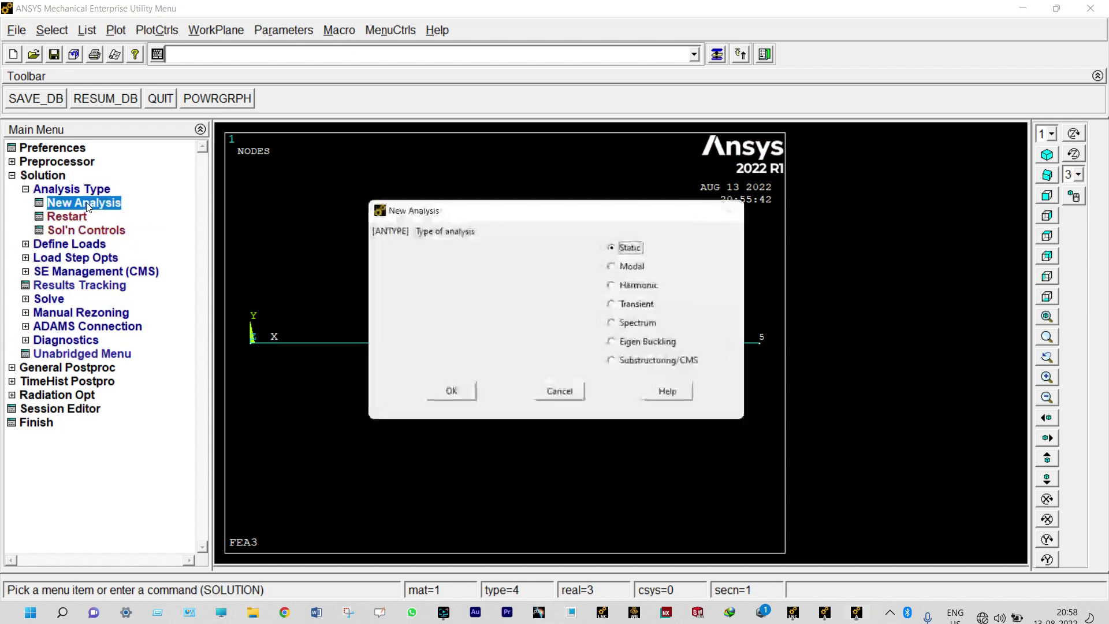
click(611, 267)
click(450, 389)
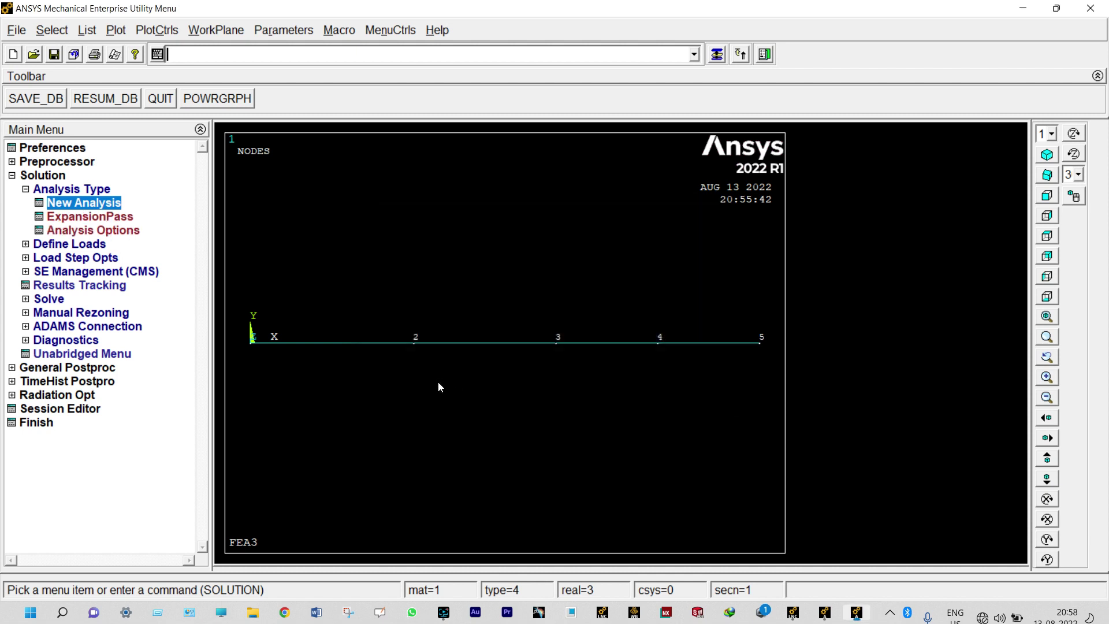
- Configure the modal analysis for PCG Lanczos extraction with 1 mode to extract and 1 to expand, accepting the default PCG Lanczos options
click(123, 231)
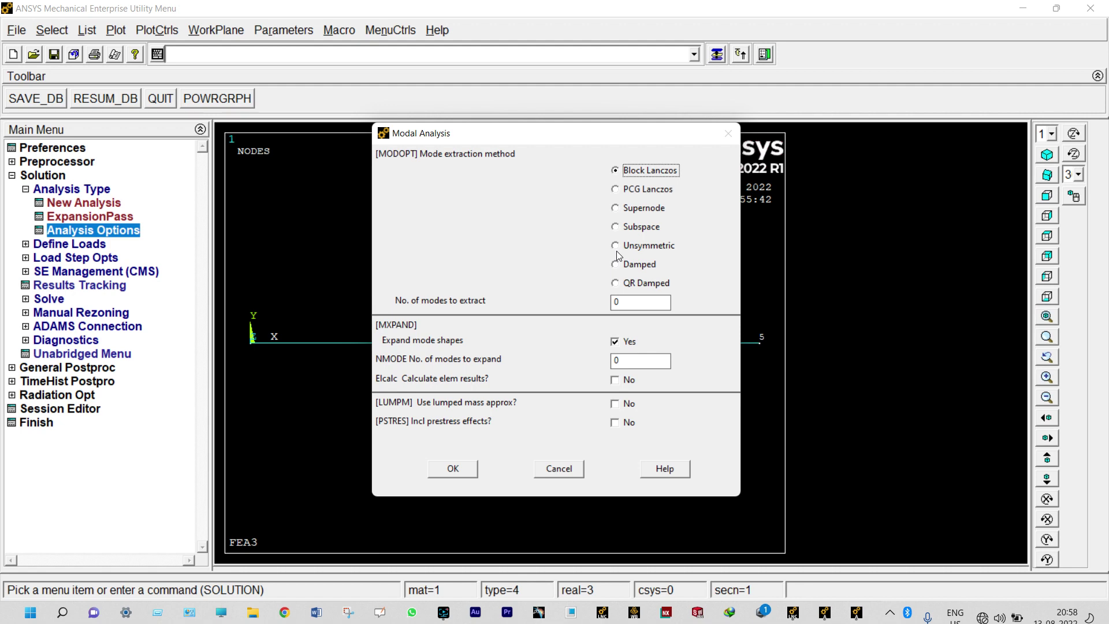
click(616, 190)
click(623, 300)
text(1)
click(617, 359)
key(BackSpace)
text(1)
click(453, 469)
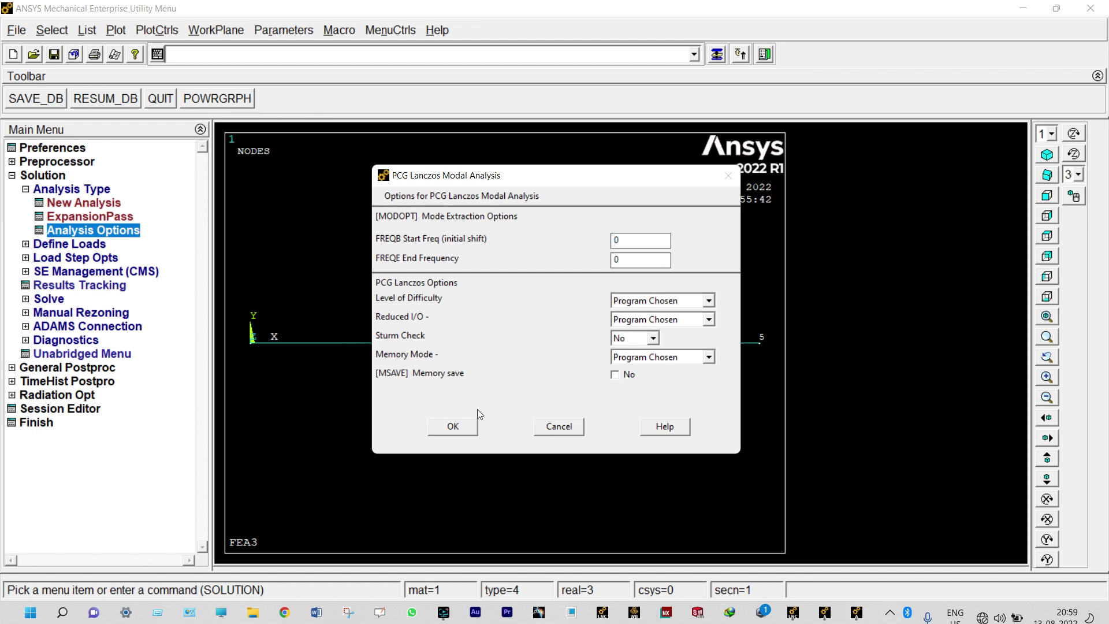
click(462, 426)
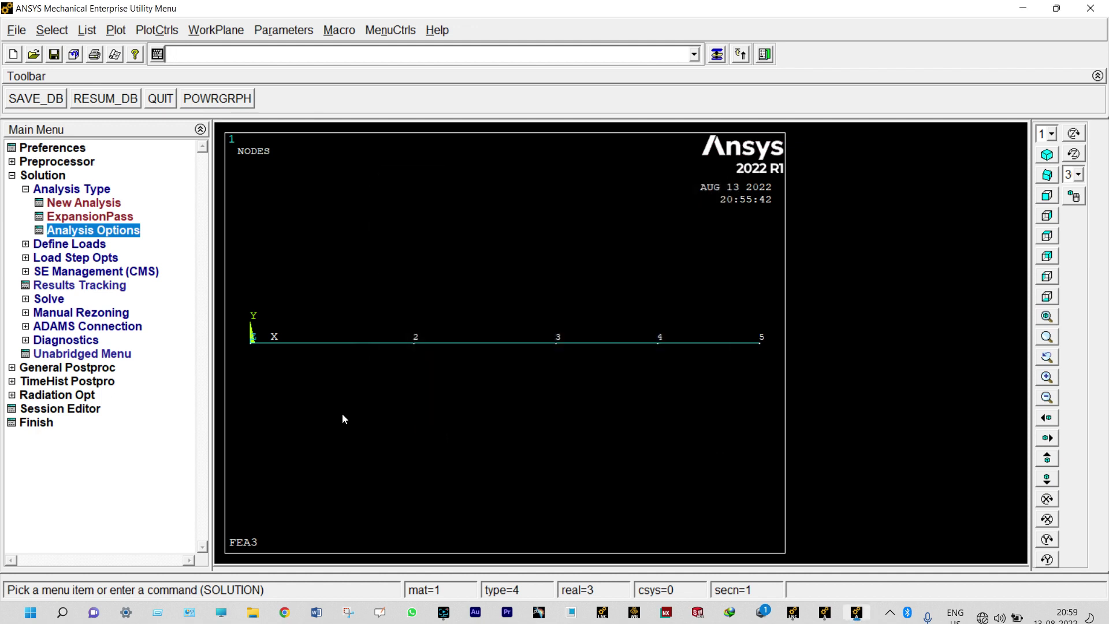
- Constrain the displacement and rotation degrees of freedom of node 1 at the shaft's origin end as constant values
click(26, 245)
click(42, 235)
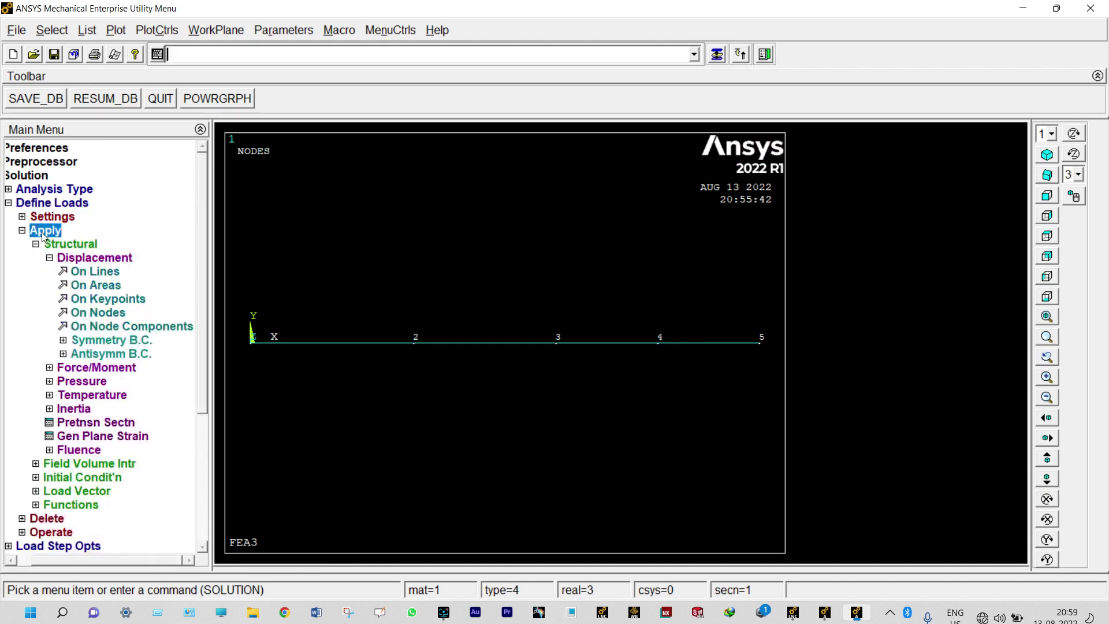
click(106, 315)
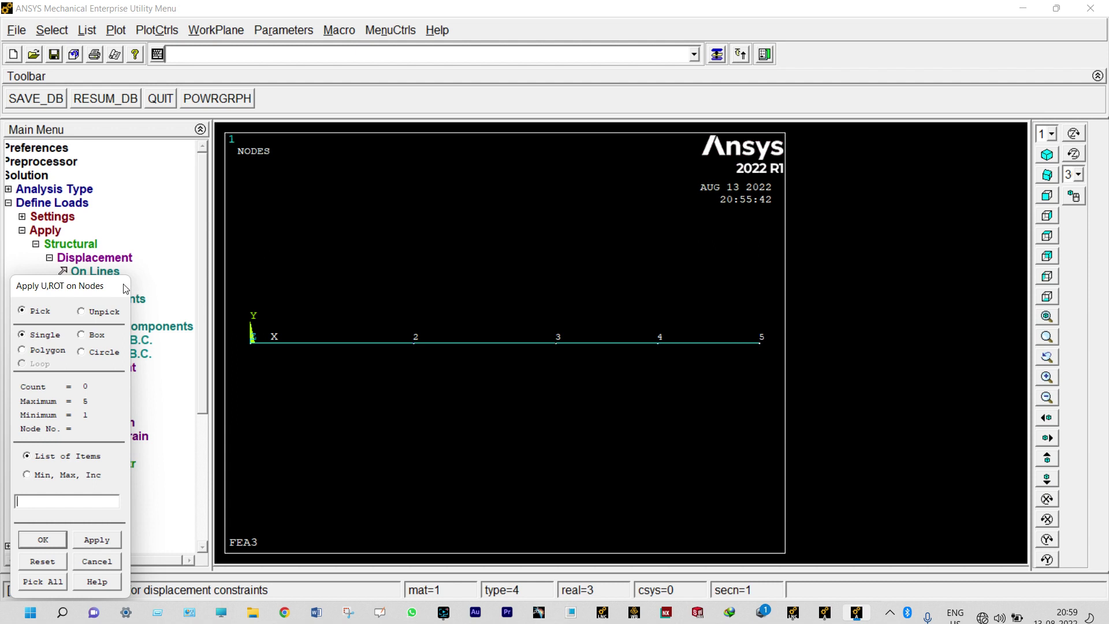
drag(125, 289, 190, 222)
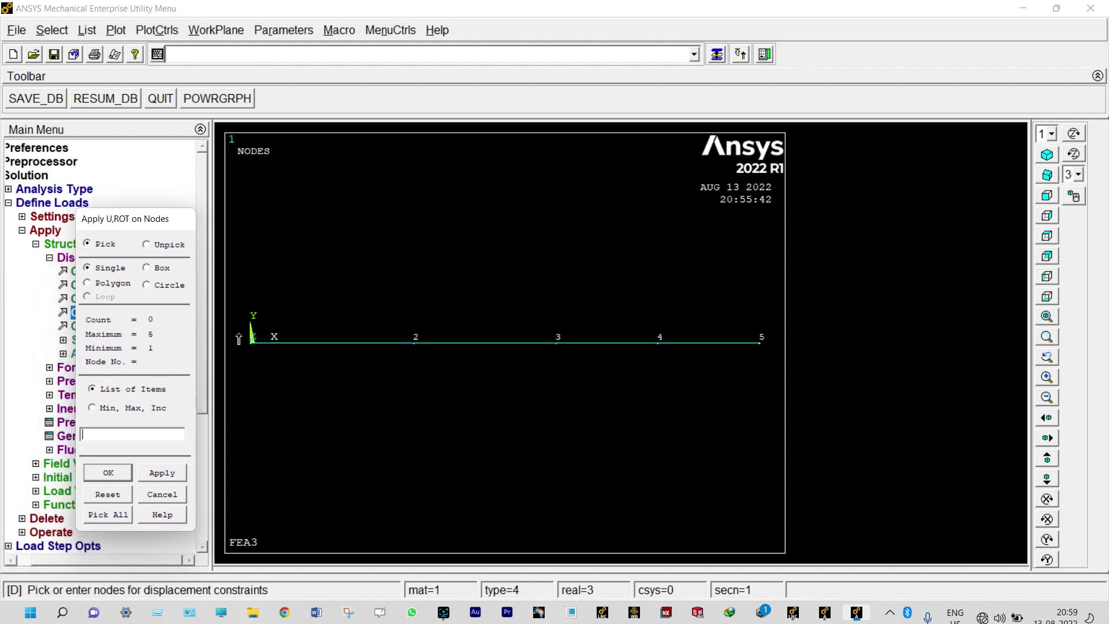
click(249, 349)
click(109, 473)
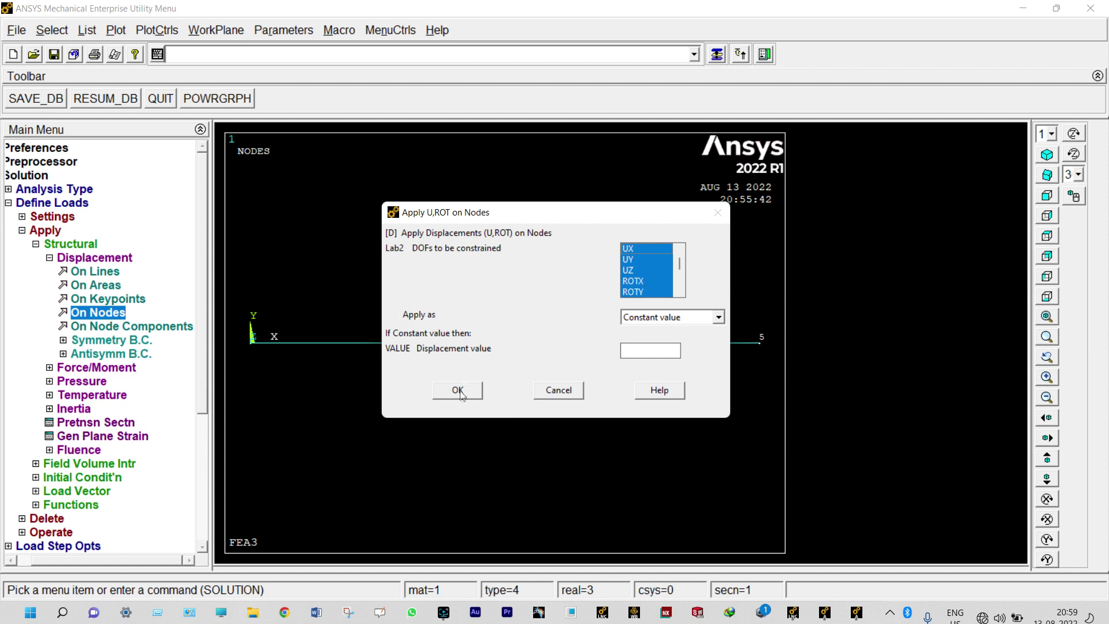
click(460, 392)
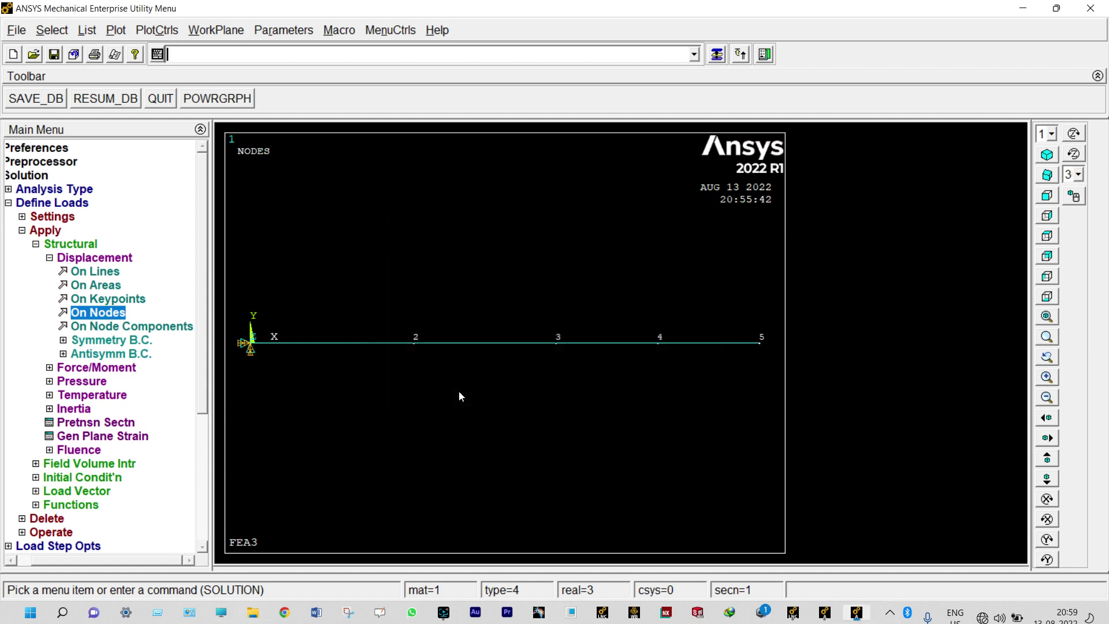
- Constrain UY, UZ, ROTX and ROTY of node 5 at the shaft's far end as constant values, excluding UX
click(111, 314)
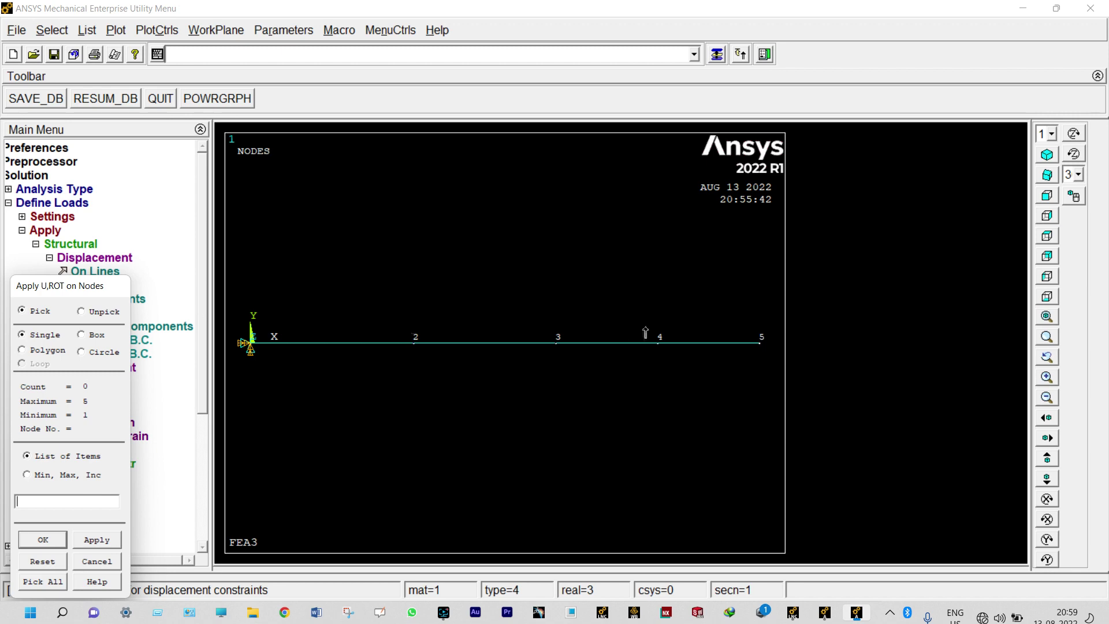
click(757, 350)
click(43, 540)
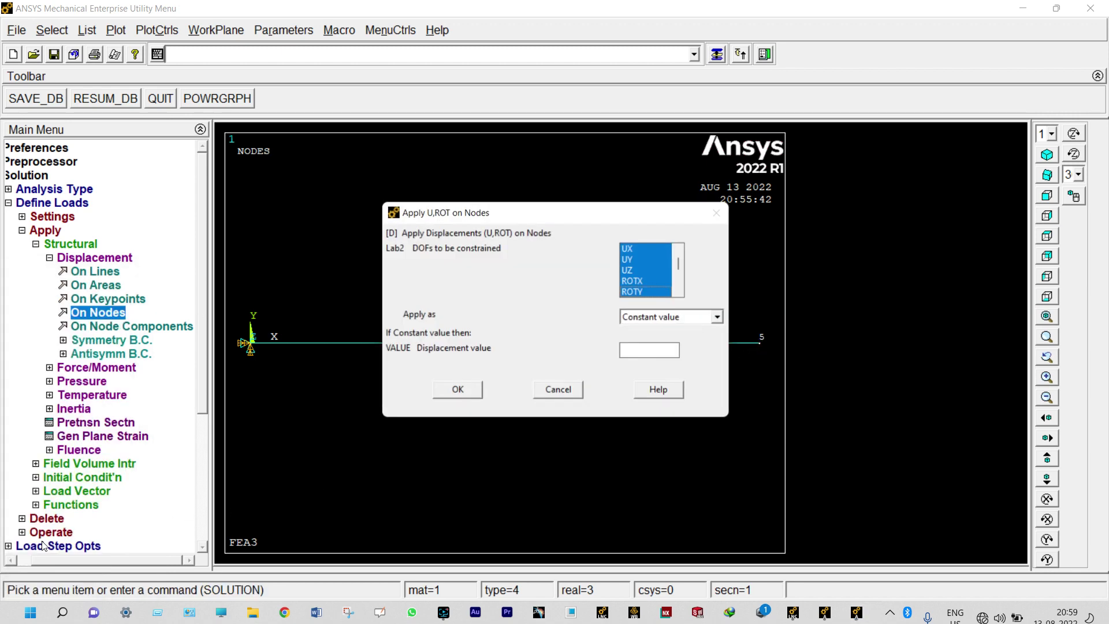
click(640, 247)
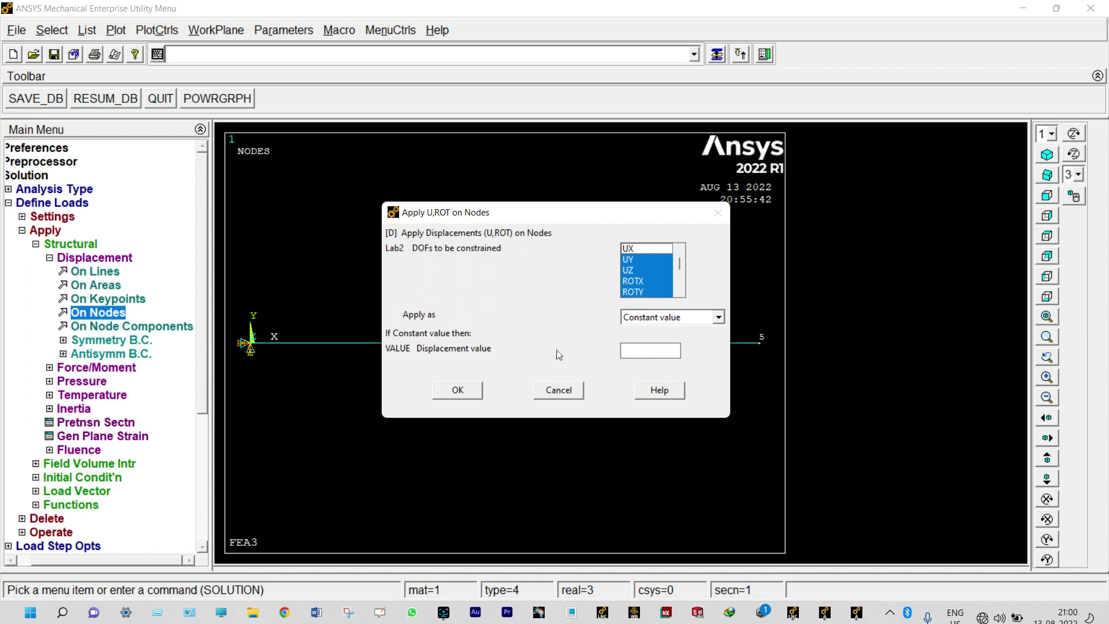
click(459, 390)
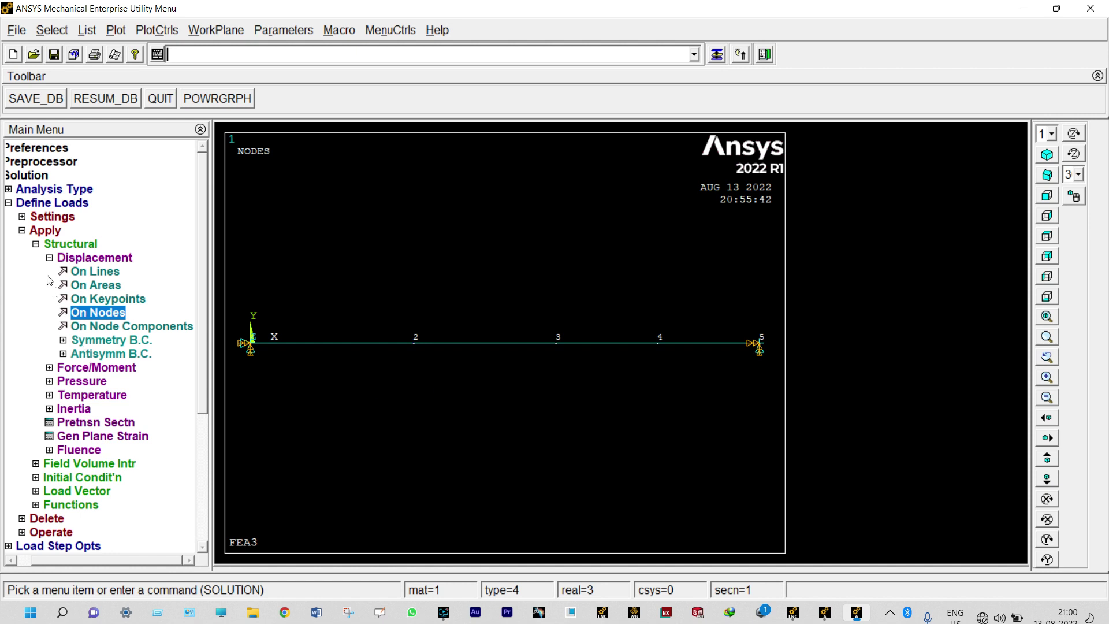
- Solve the current load step of the modal analysis and close the solution messages
click(37, 245)
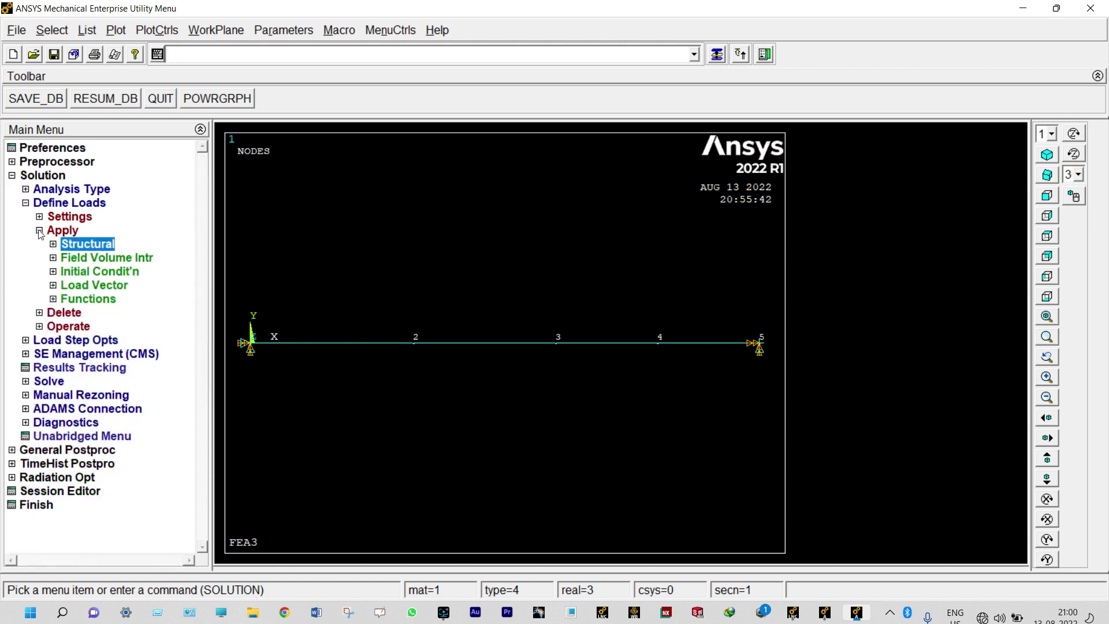
click(40, 231)
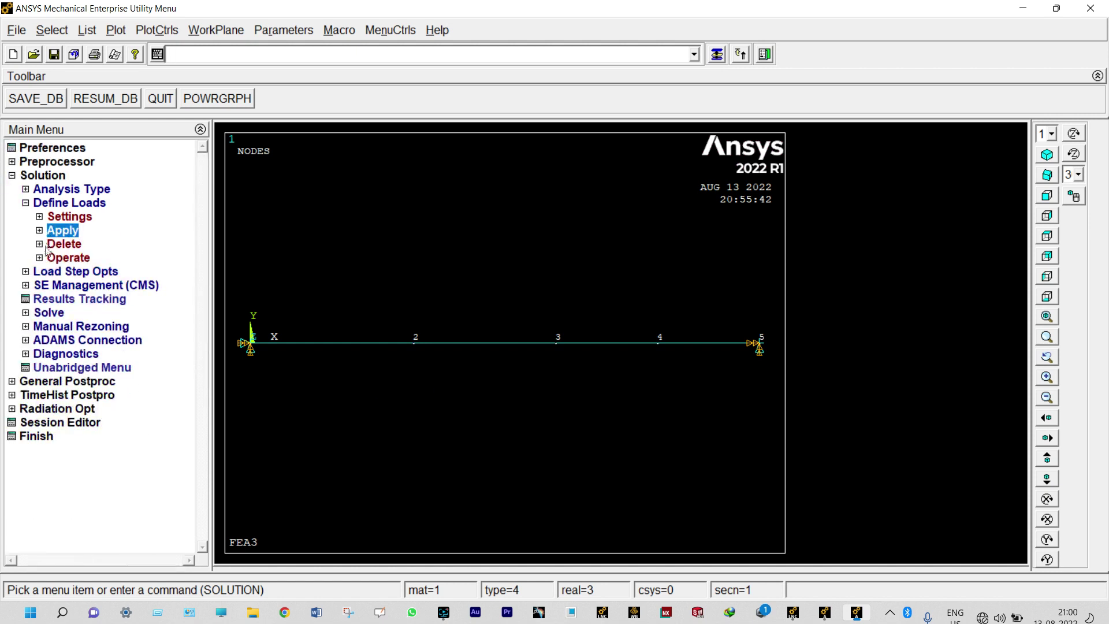
click(48, 313)
click(82, 272)
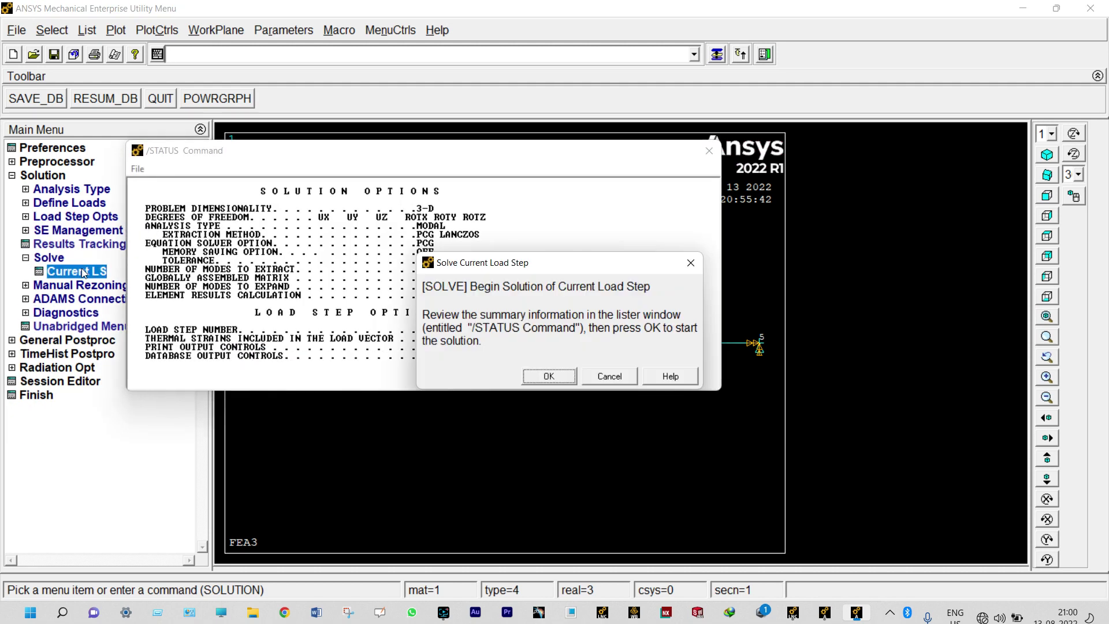
click(546, 377)
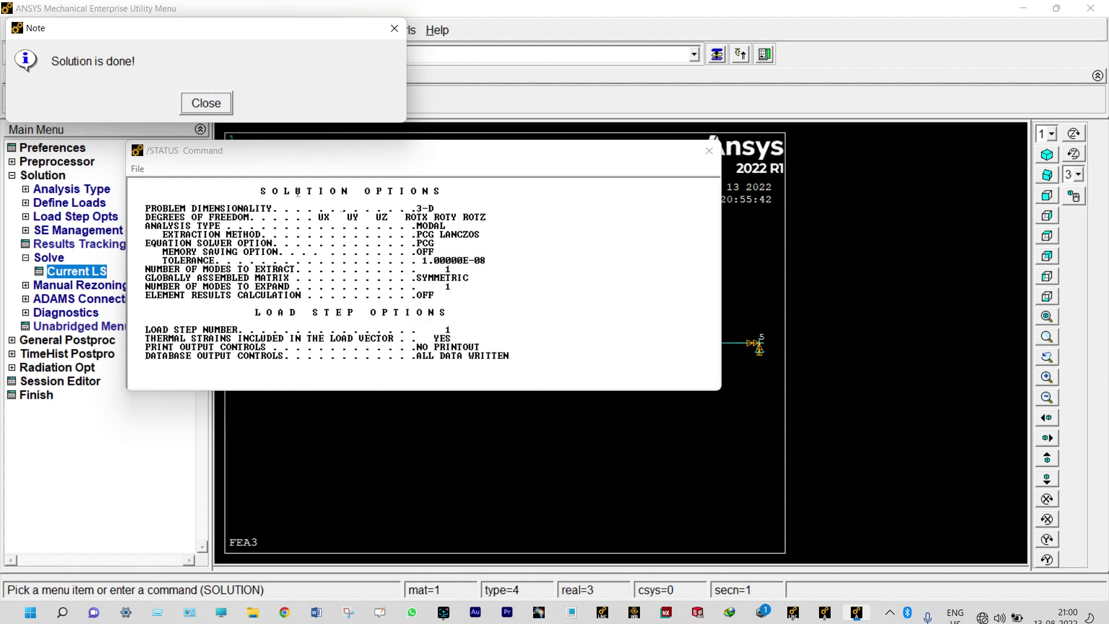
click(219, 104)
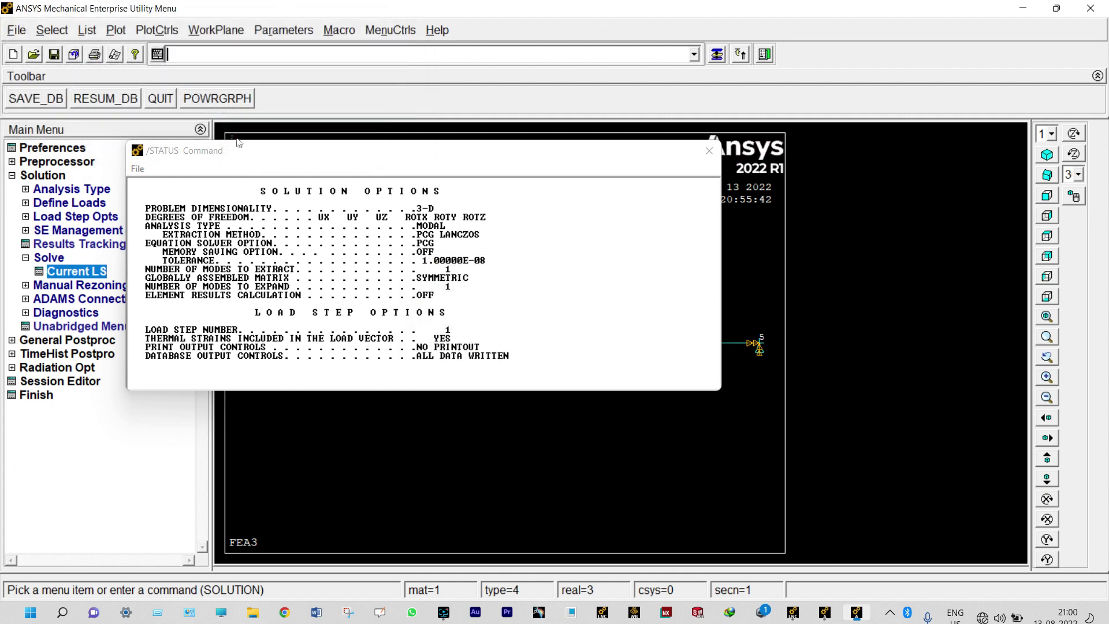
click(709, 151)
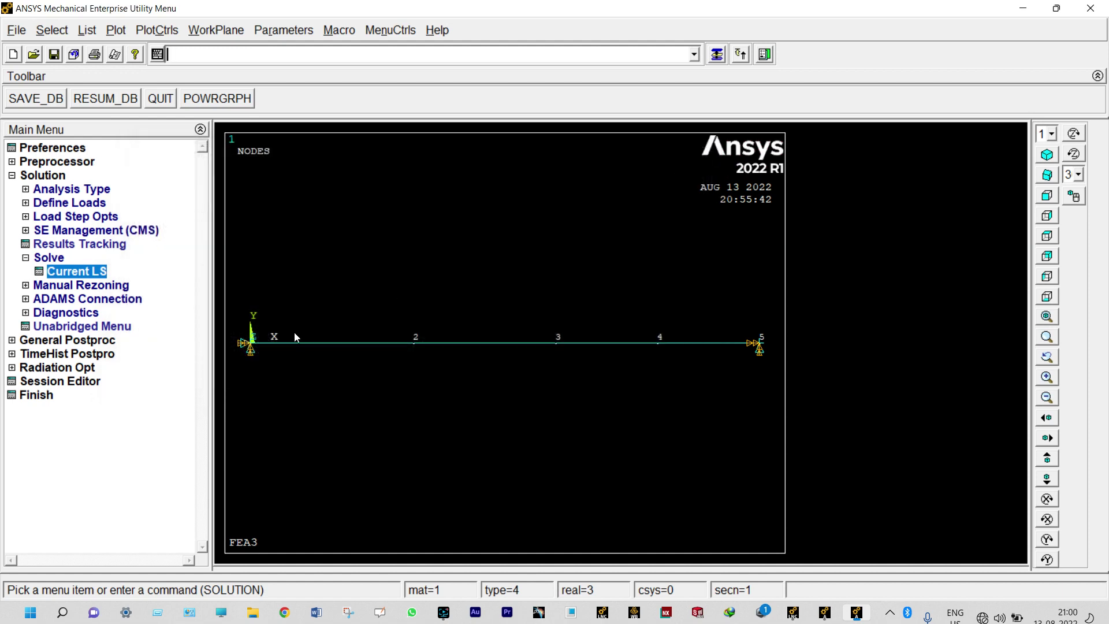
- Examine the natural frequency in the results summary of the general postprocessor, then close the listing
click(12, 339)
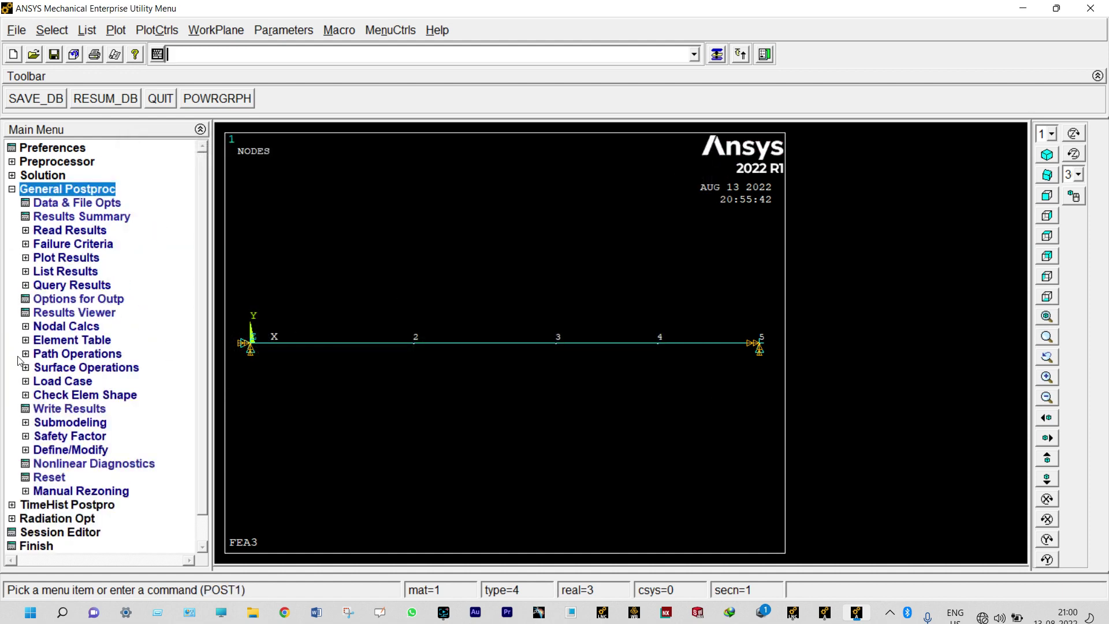
click(88, 217)
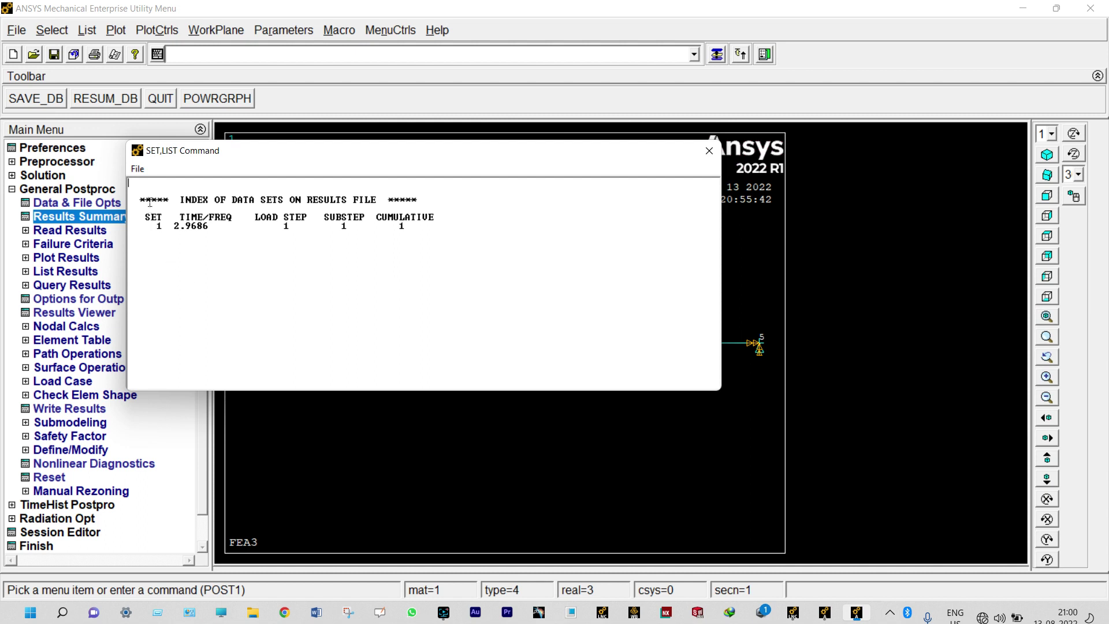
click(138, 169)
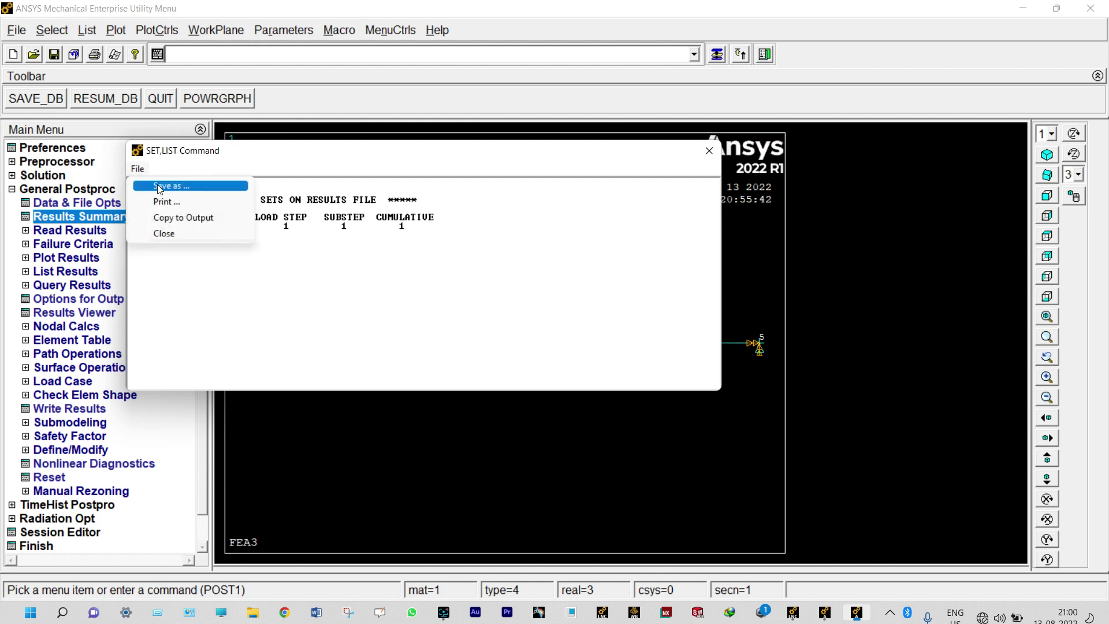
click(159, 187)
key(Escape)
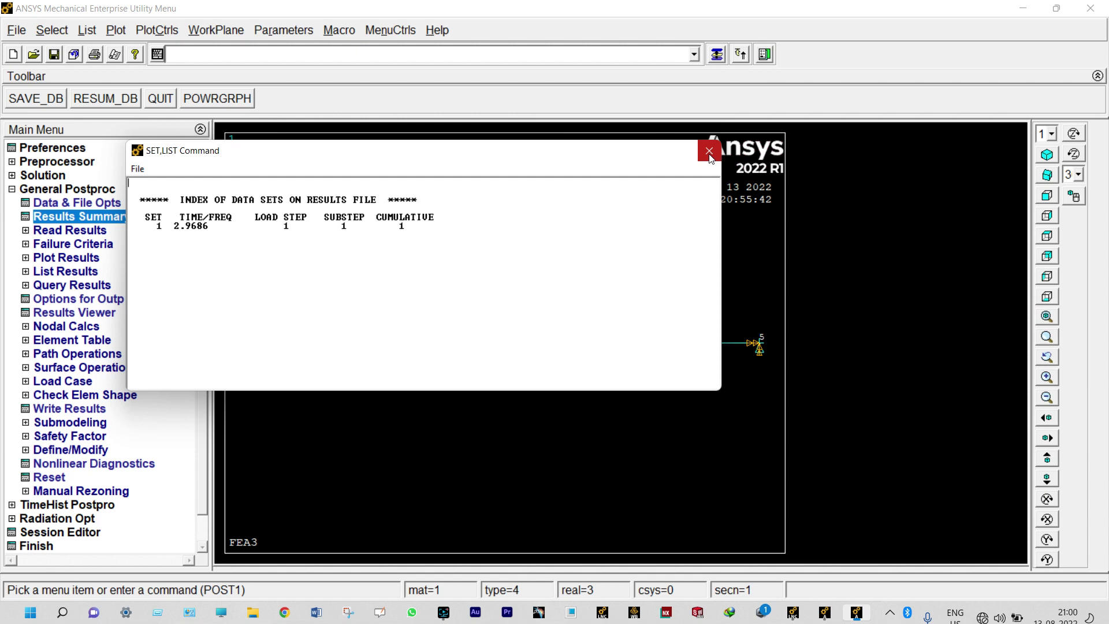
click(709, 152)
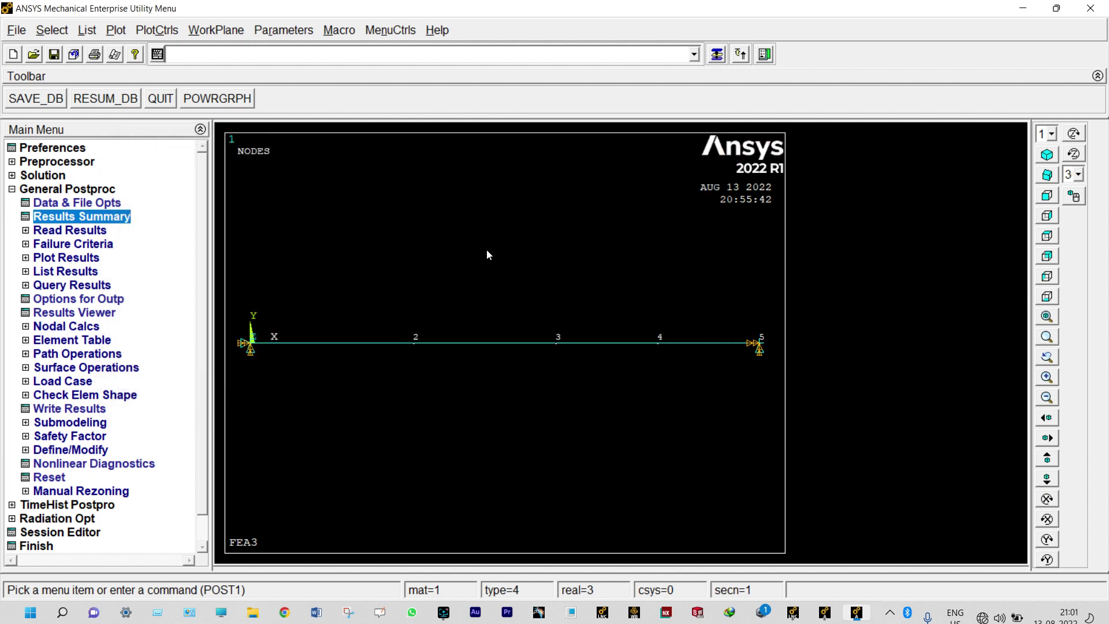
- Read the first results set and plot the deformed shape together with the undeformed shaft
click(69, 231)
click(71, 247)
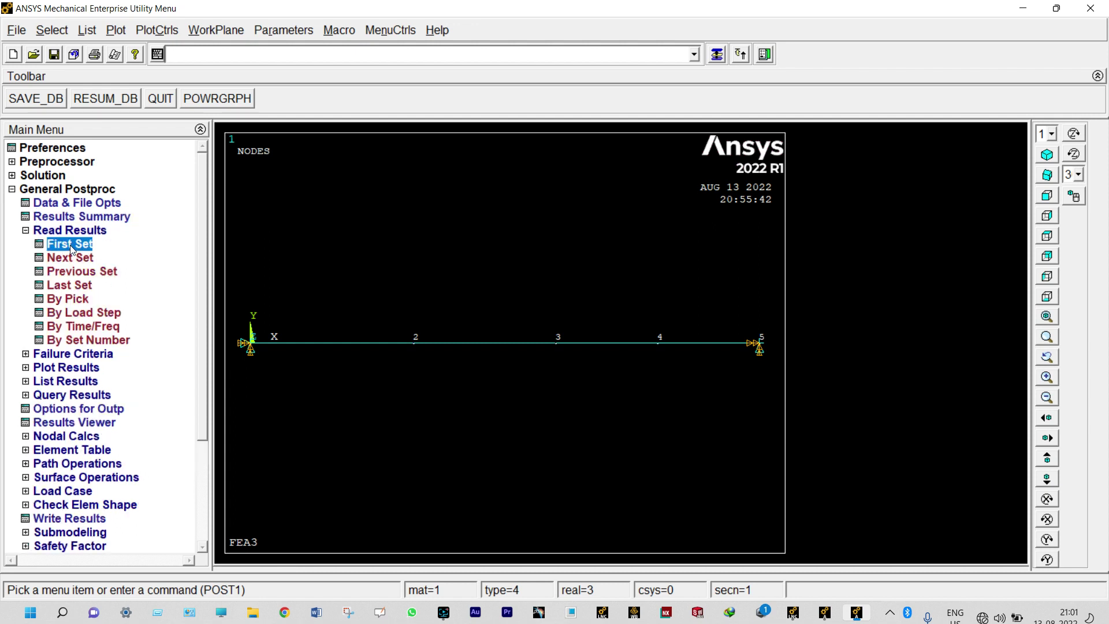
click(71, 369)
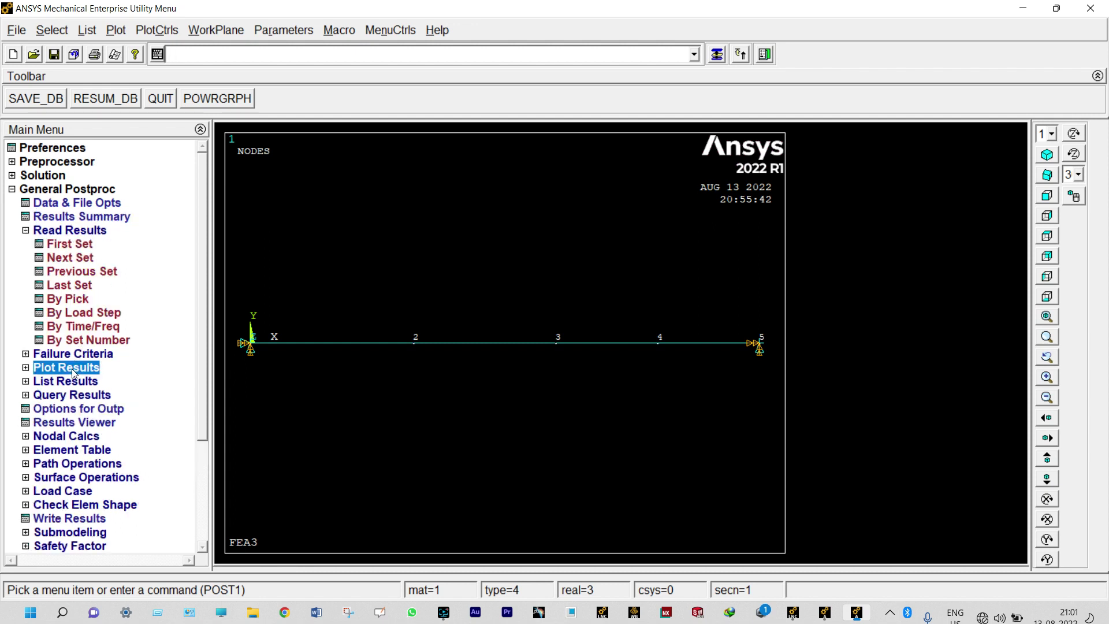
click(91, 274)
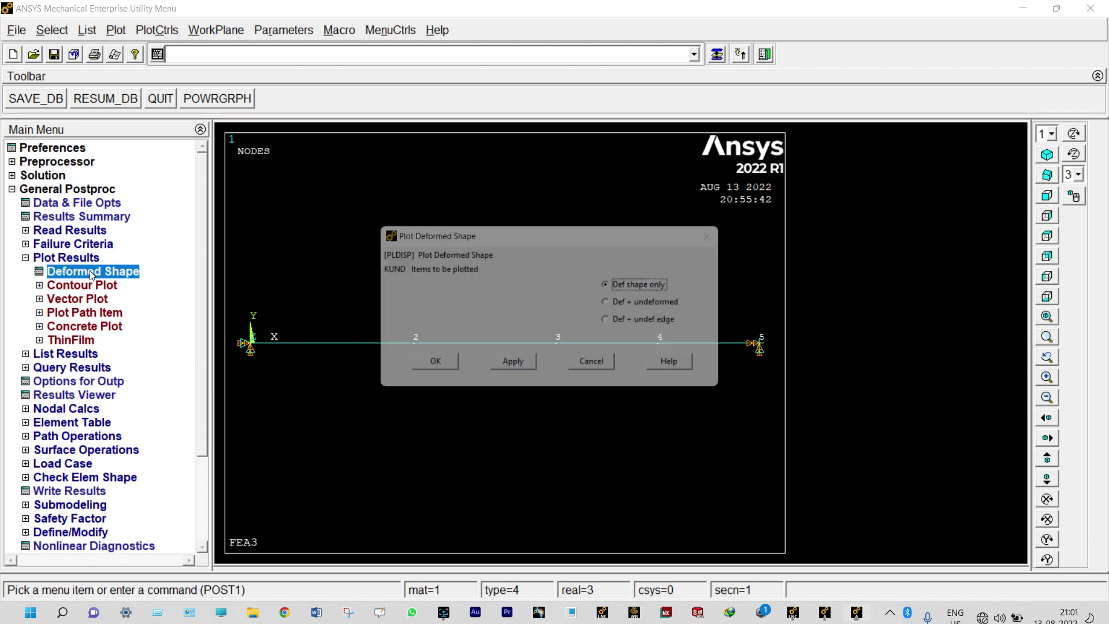
click(616, 305)
click(432, 370)
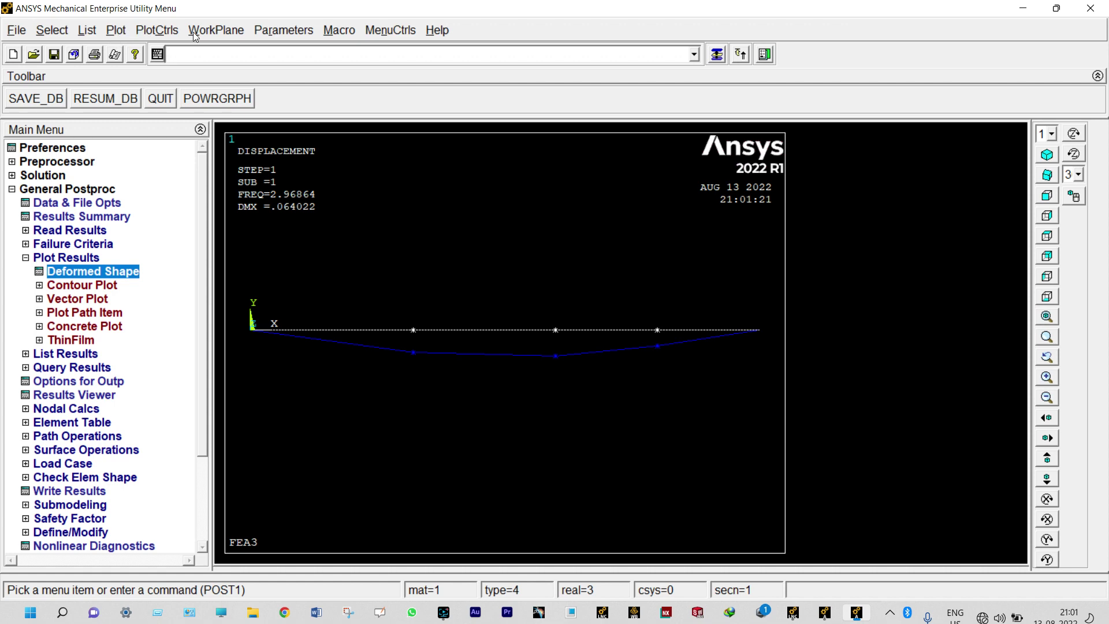
- Capture an image of the displacement plot and save it to the Desktop as file.bmp
click(166, 32)
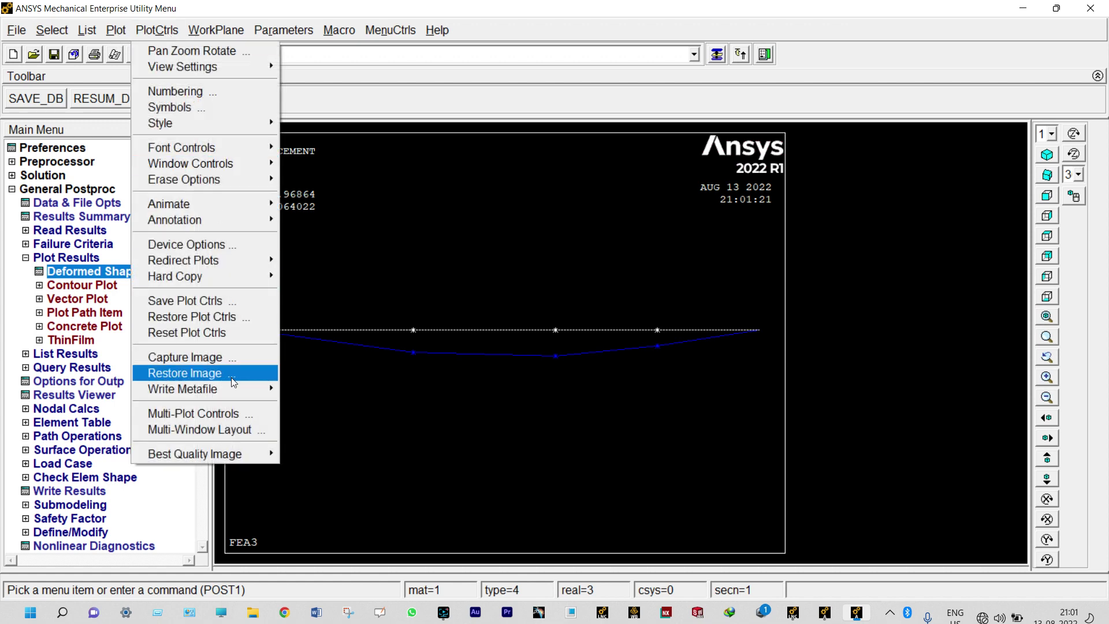
click(234, 358)
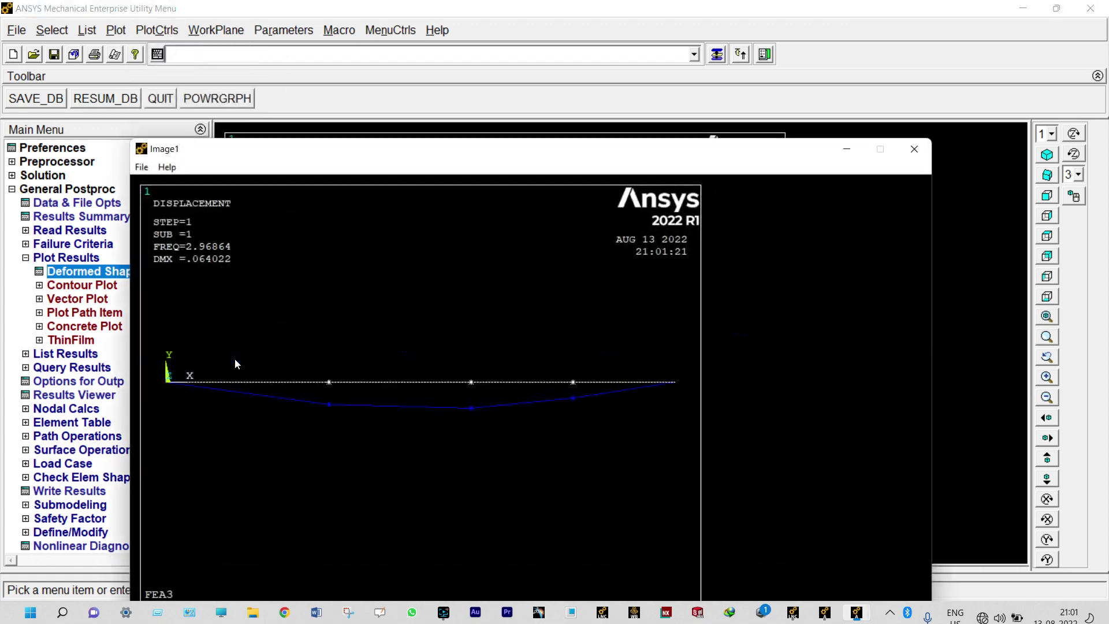
click(142, 167)
click(168, 184)
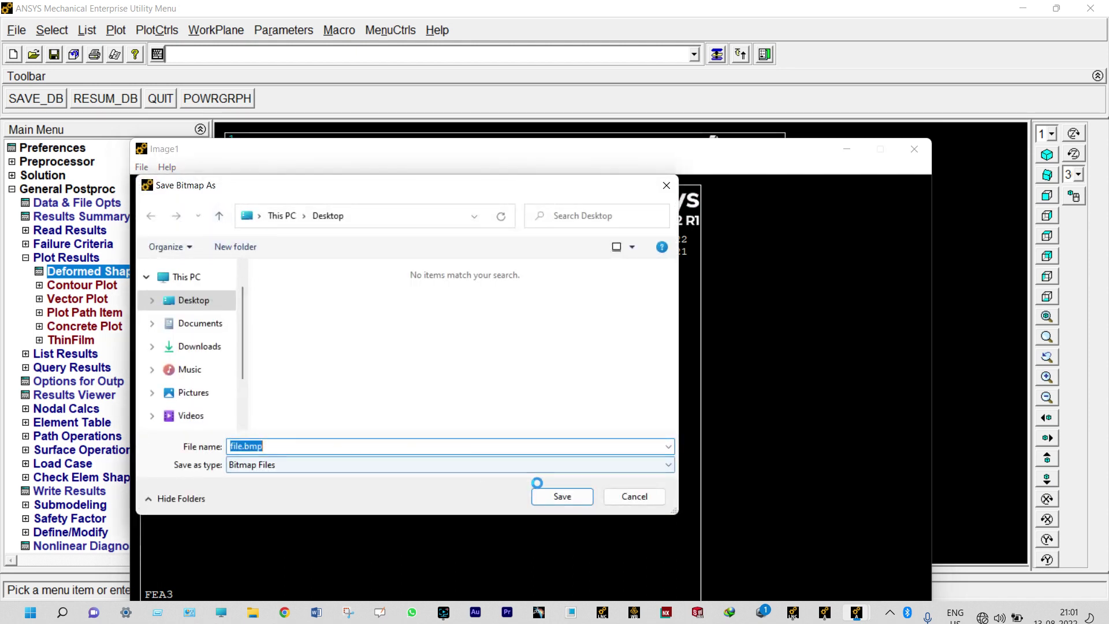
click(562, 497)
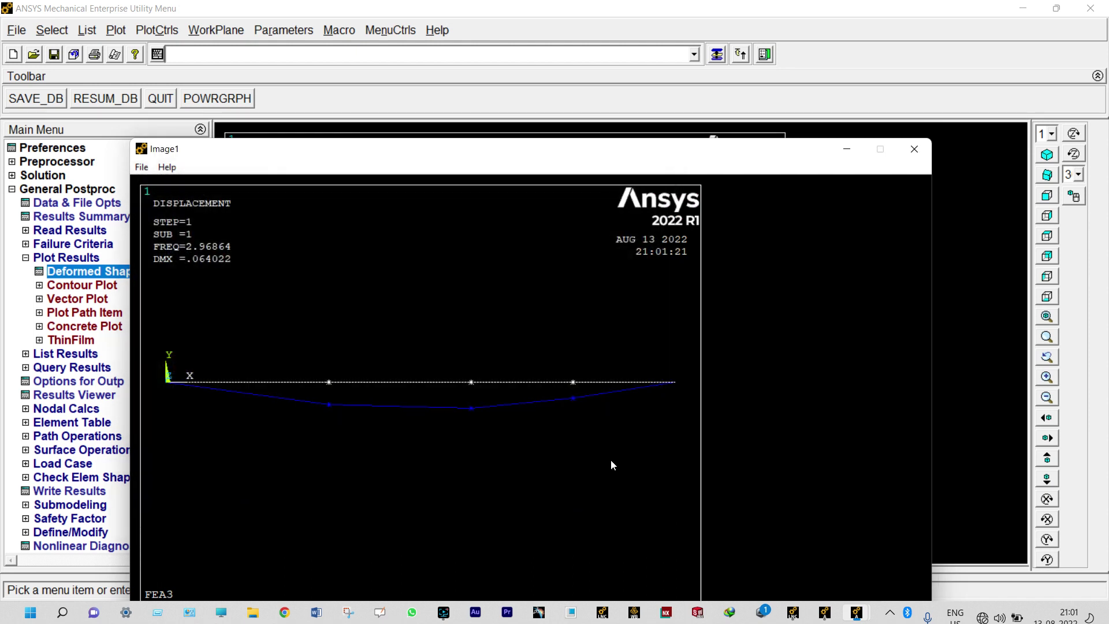
click(914, 149)
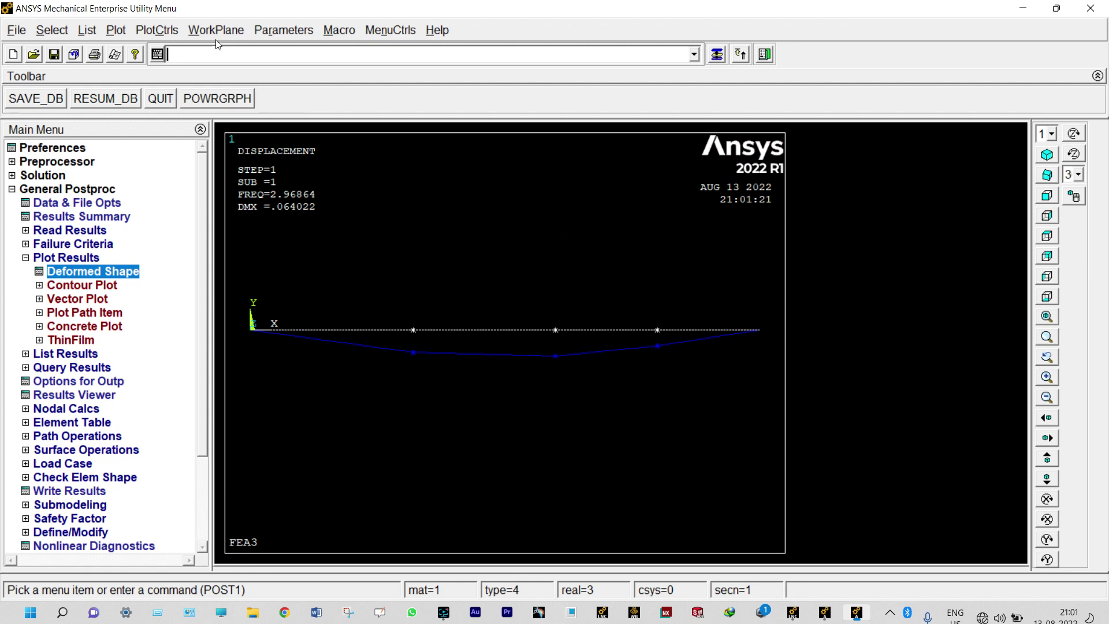
- Animate the deformed mode shape with 10 frames and a 0.5-second delay, reduce the playback delay to 0, and close the animation
click(167, 31)
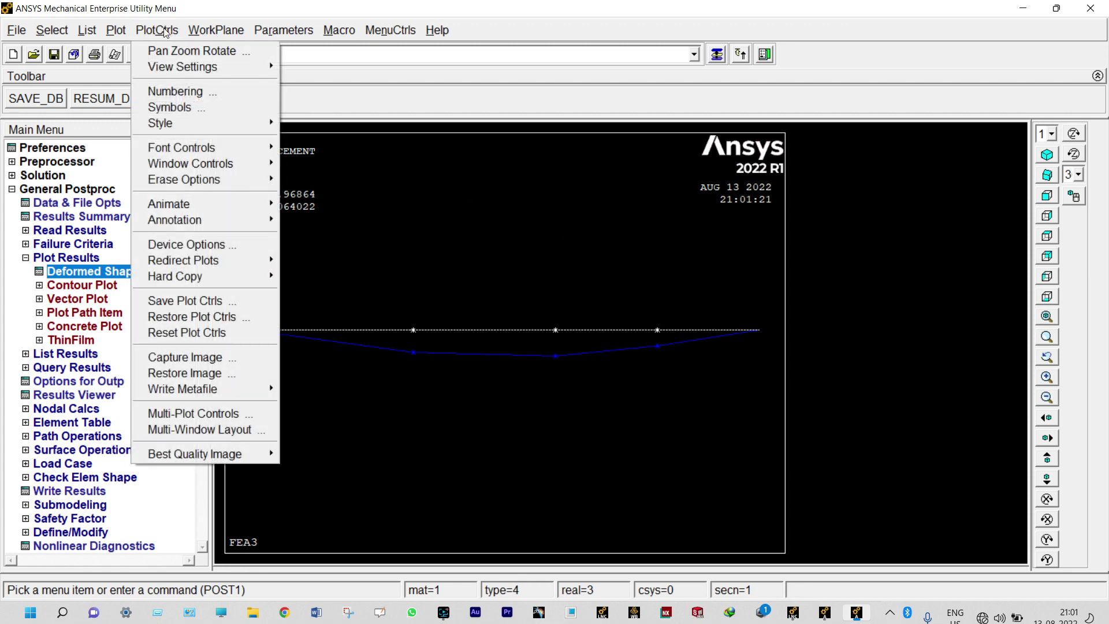
mouse_move(182, 209)
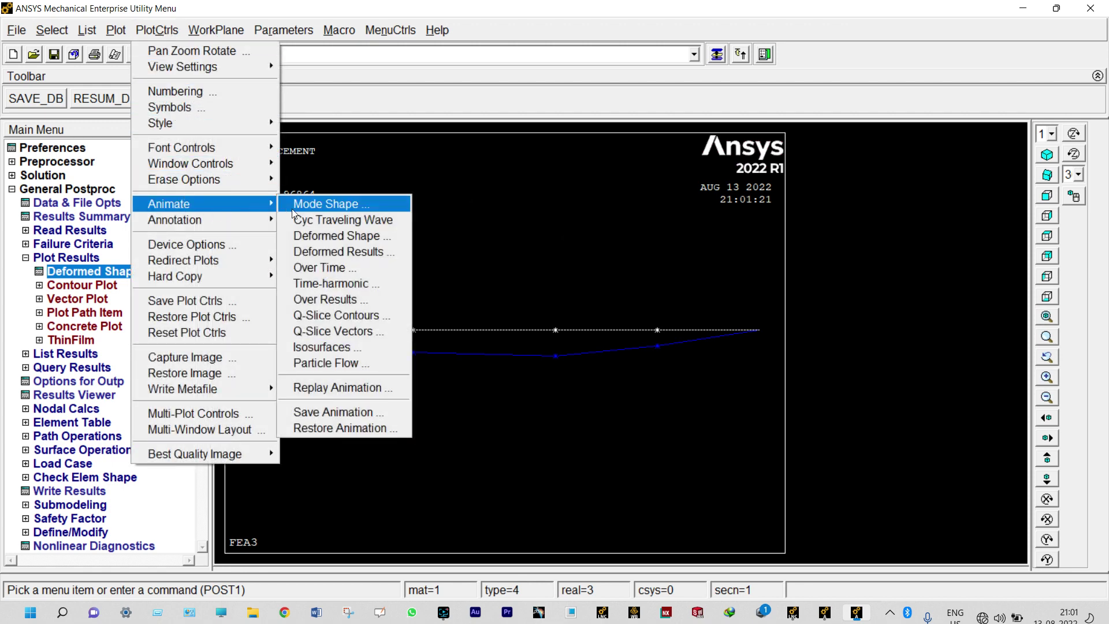
click(325, 204)
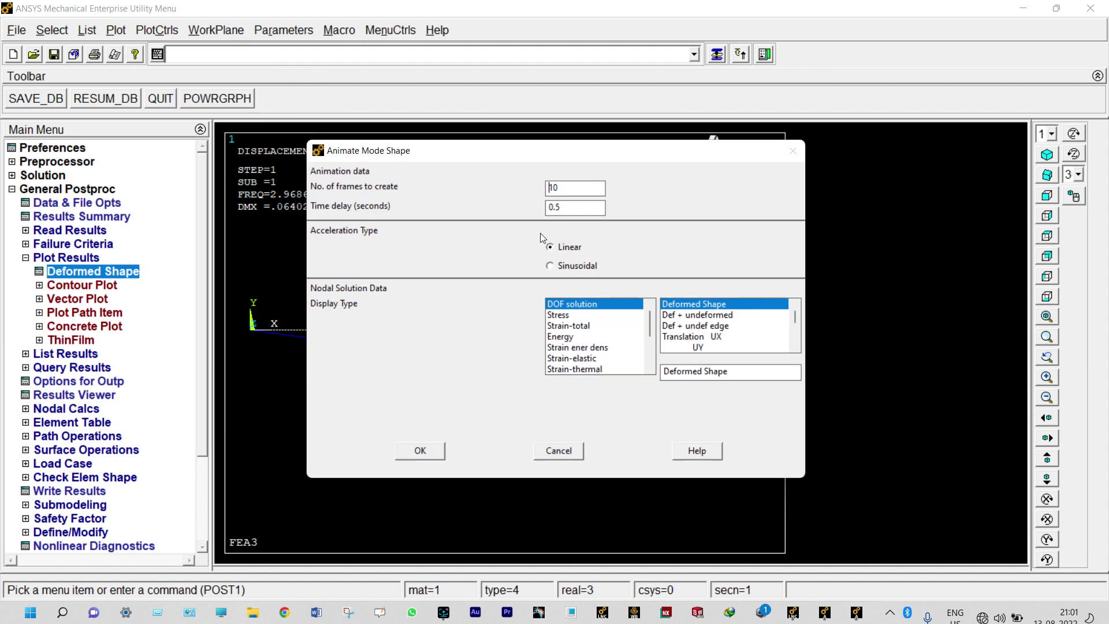
click(428, 448)
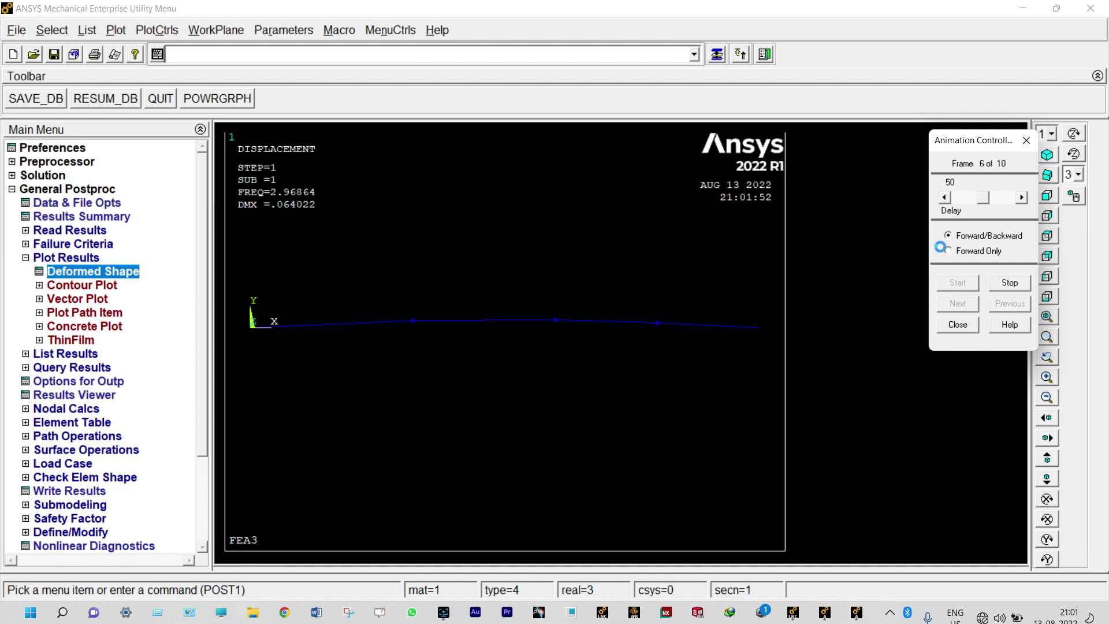
drag(981, 199, 953, 207)
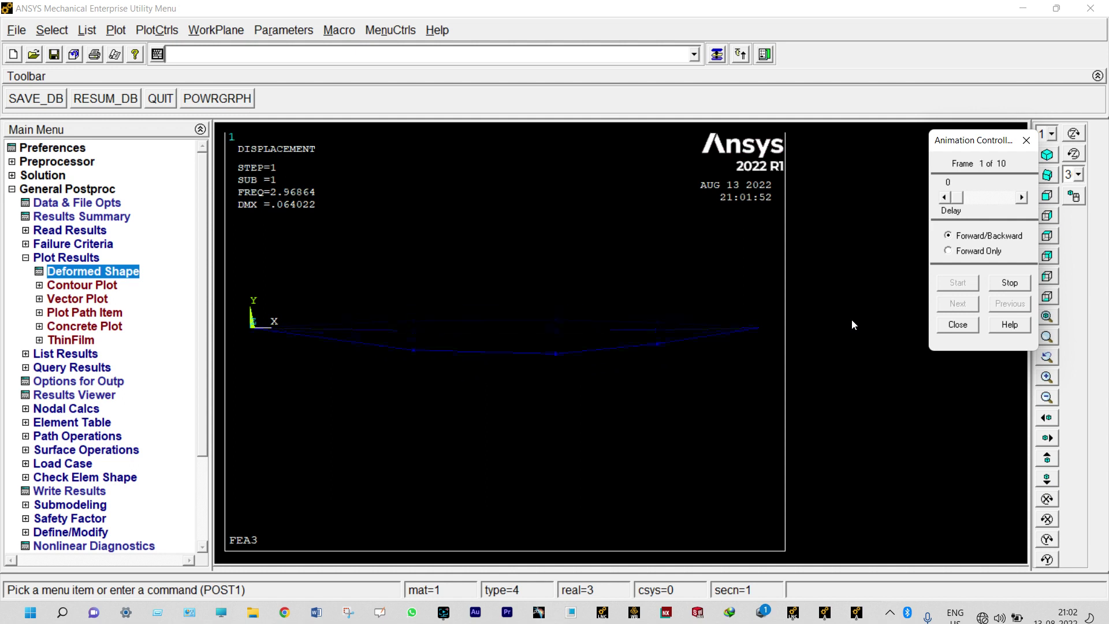
click(958, 326)
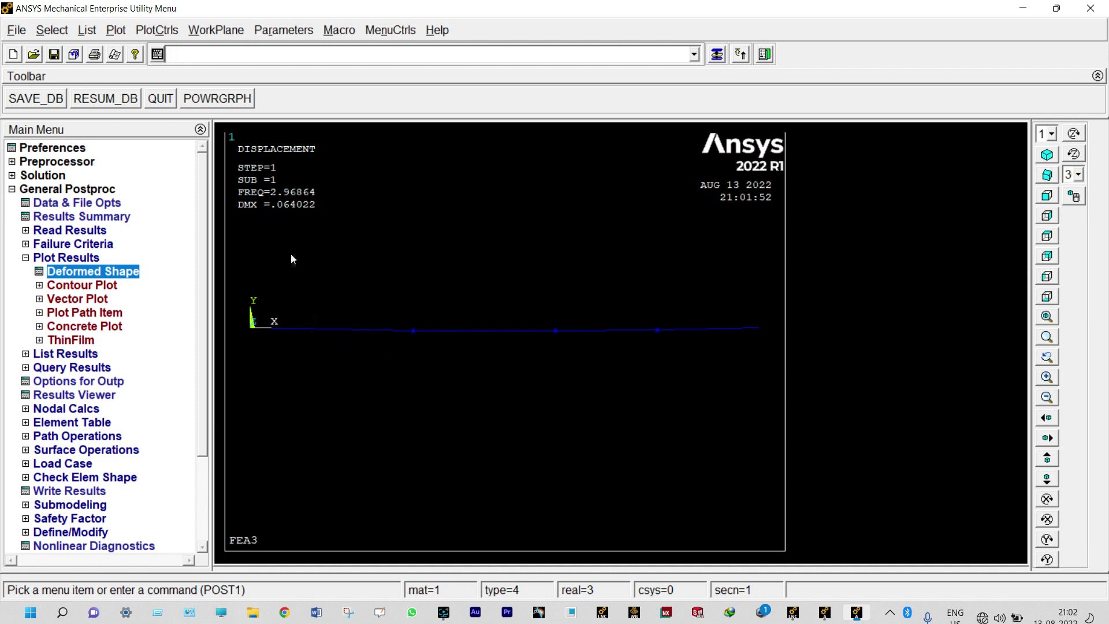
- Turn on the display of element shapes based on real constant descriptions and replot the displacement
click(167, 32)
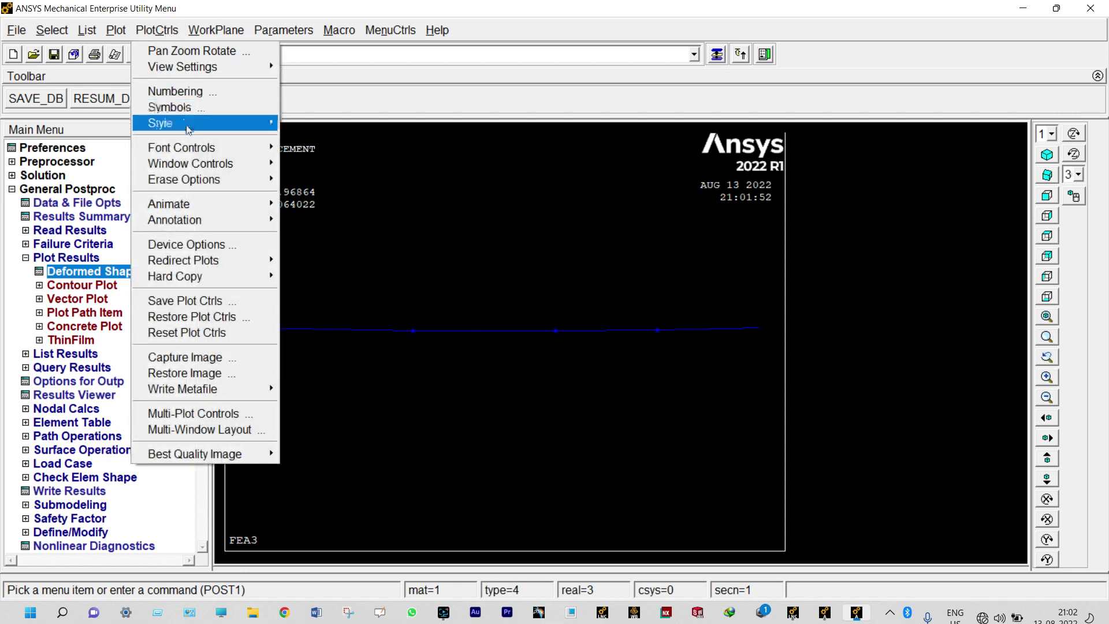
mouse_move(186, 125)
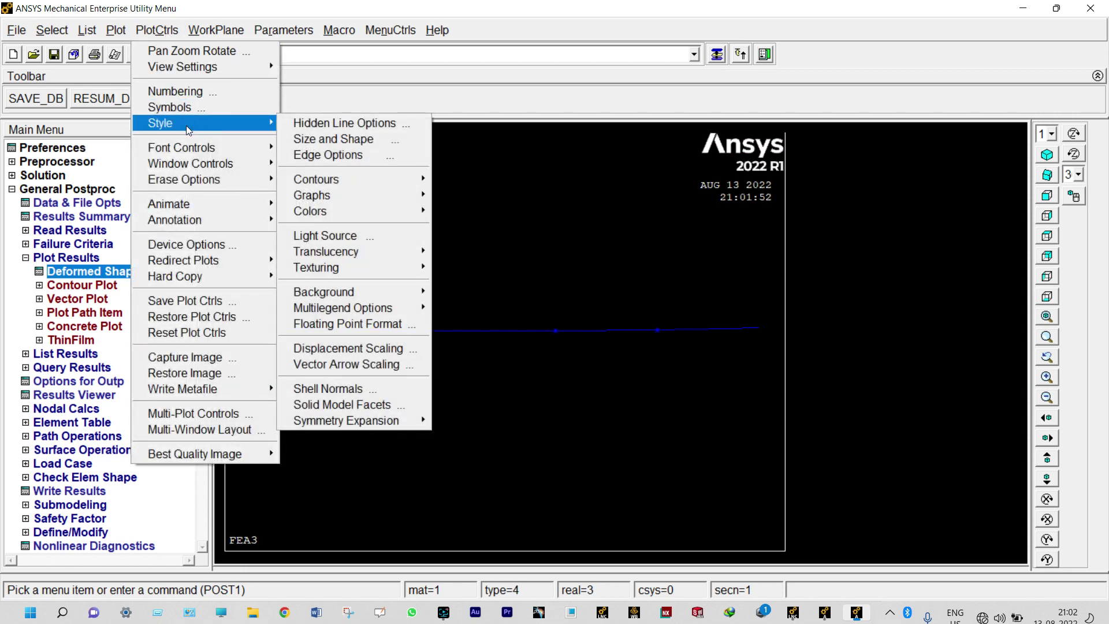
click(342, 140)
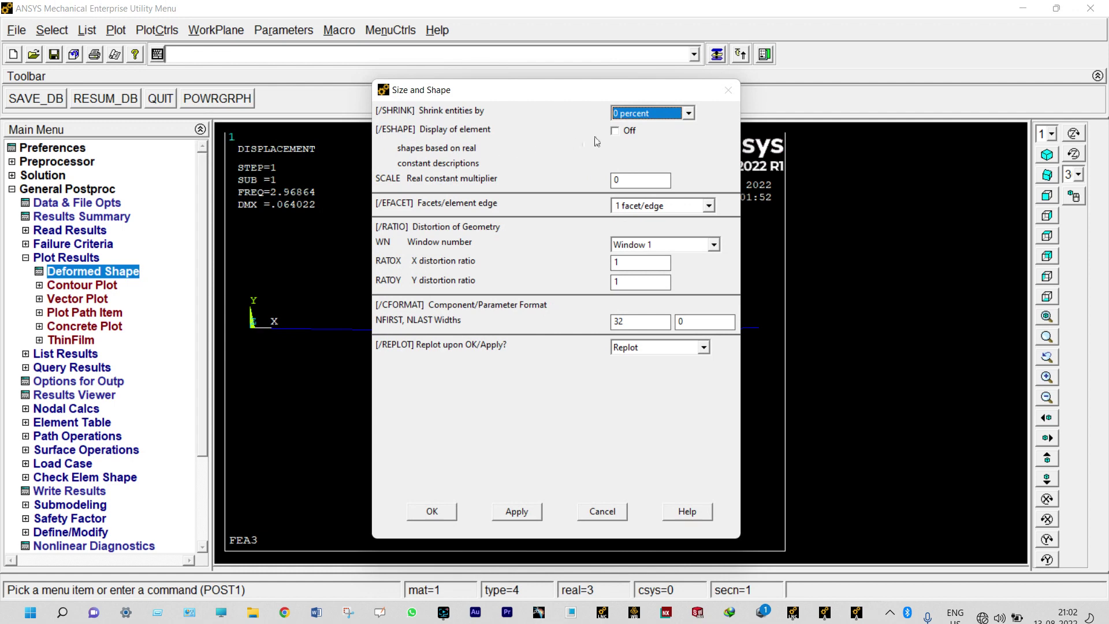
click(612, 130)
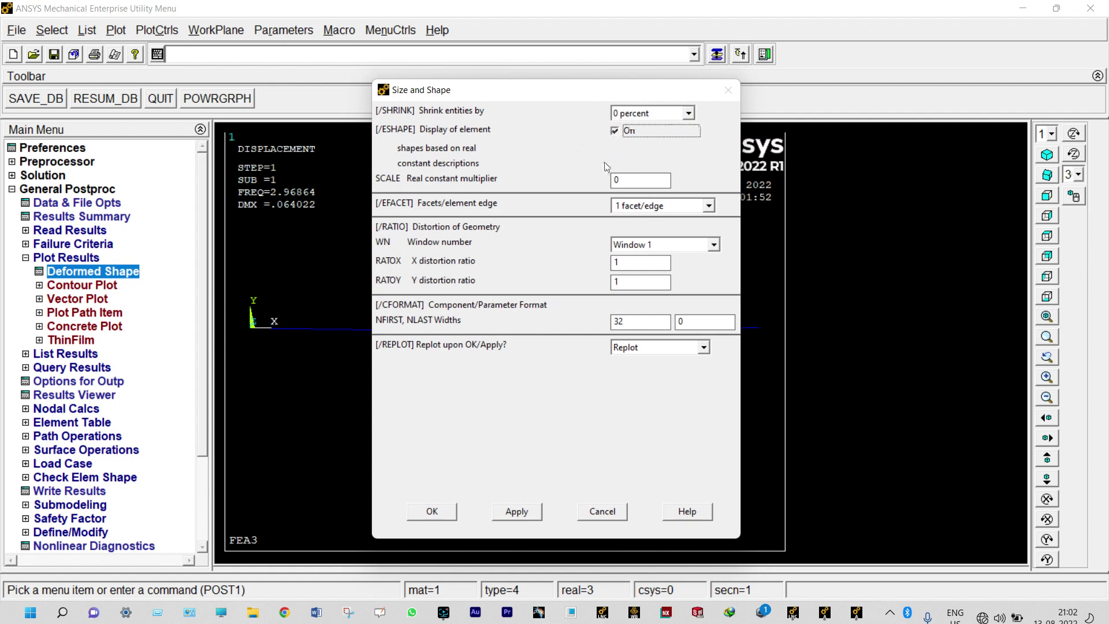
click(432, 511)
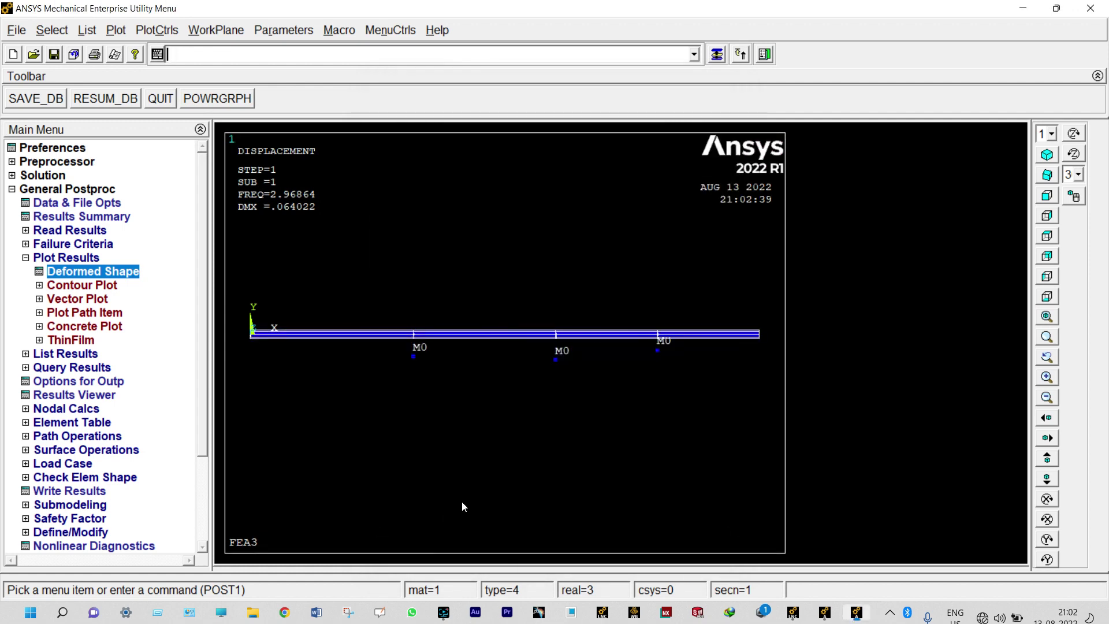
- Examine the deformed shaft and its three point masses in an isometric view, up close and as a whole
click(1047, 156)
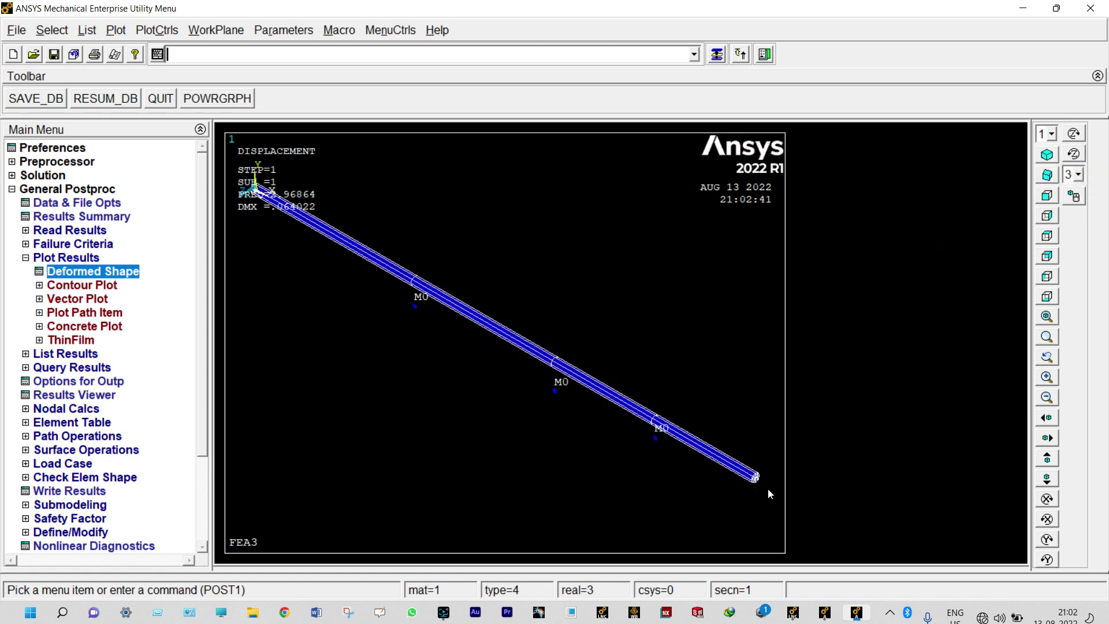
scroll(768, 487, up, 3)
scroll(792, 488, down, 3)
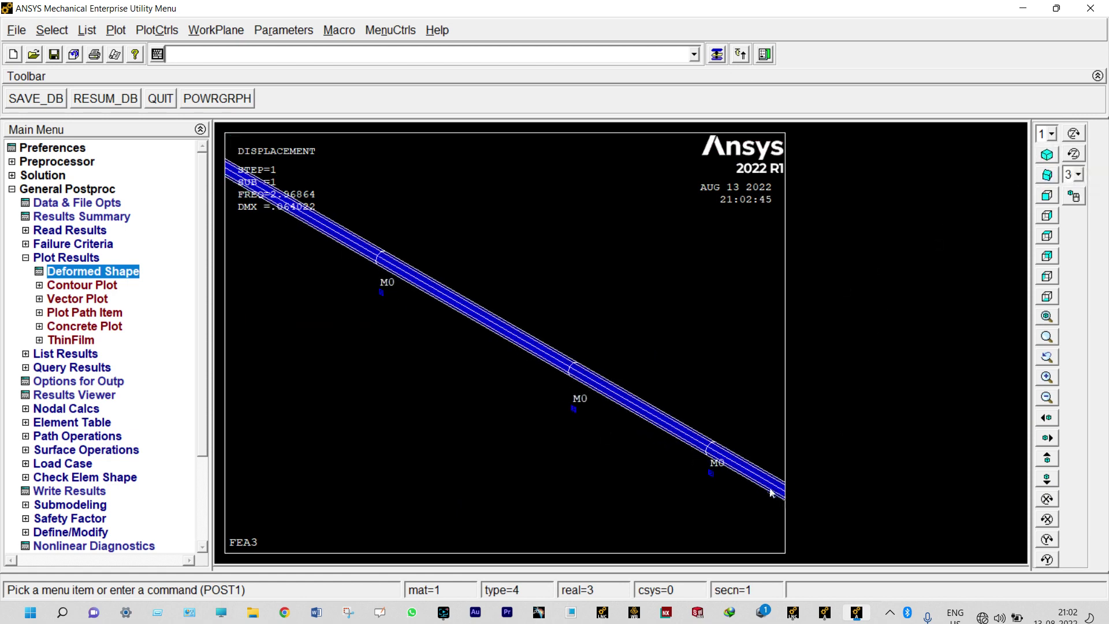
scroll(702, 460, down, 1)
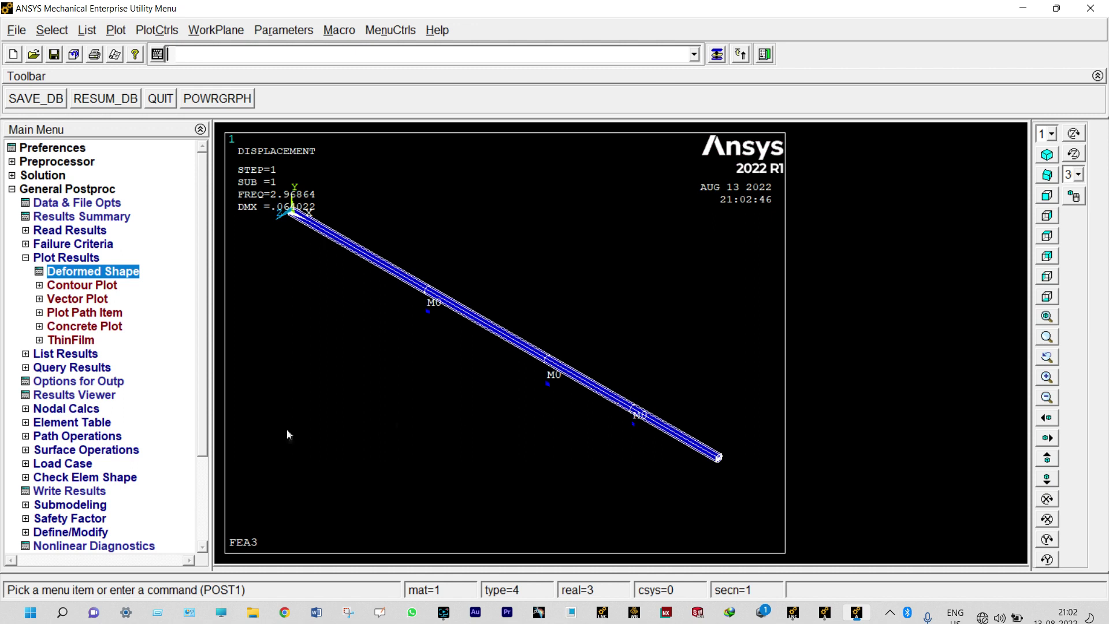
- List the nodal solution for the Y-component of displacement from the DOF solution results
click(52, 354)
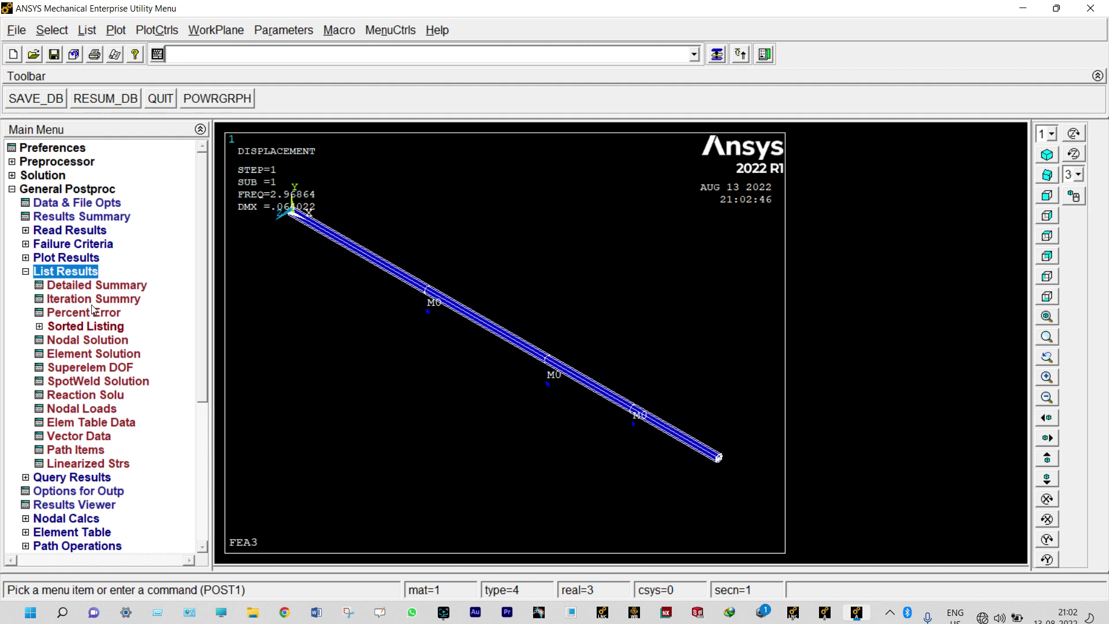
click(72, 341)
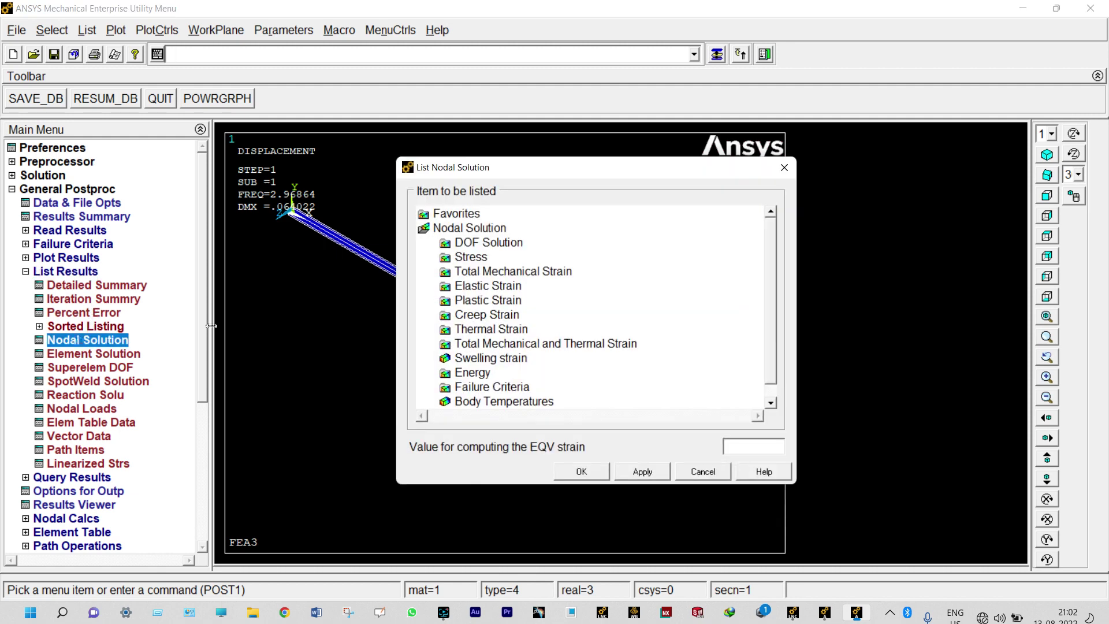
click(462, 245)
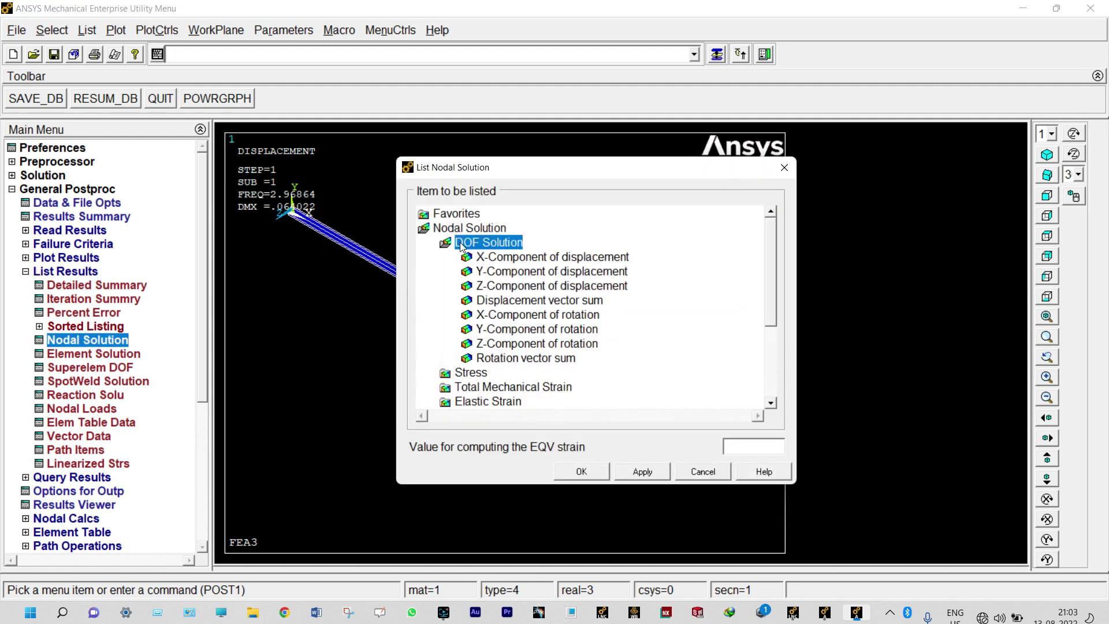
click(514, 271)
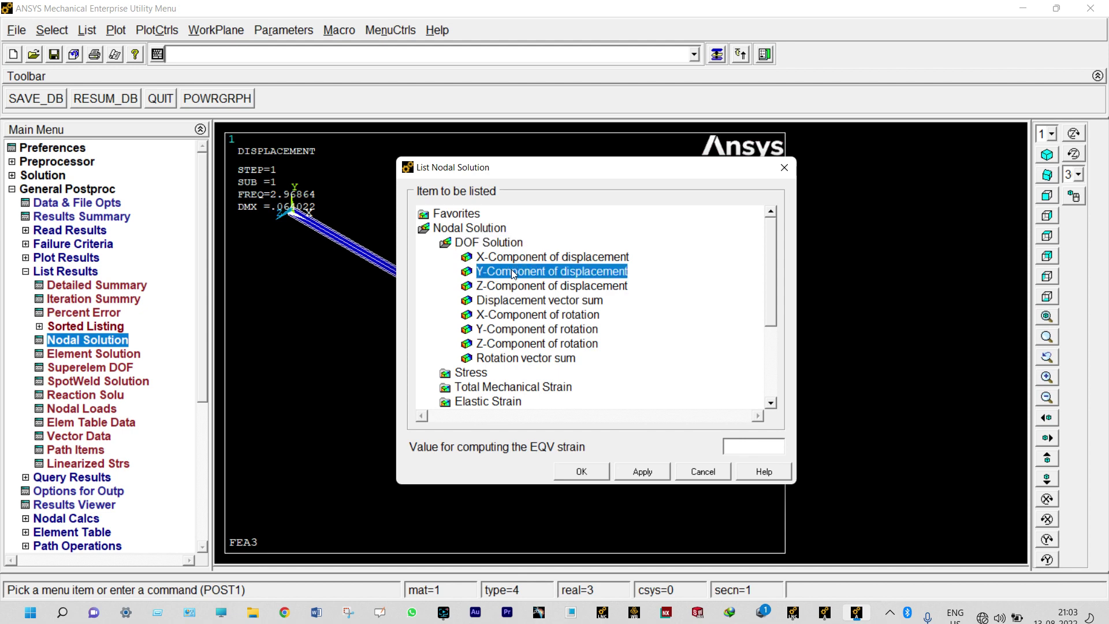
click(582, 472)
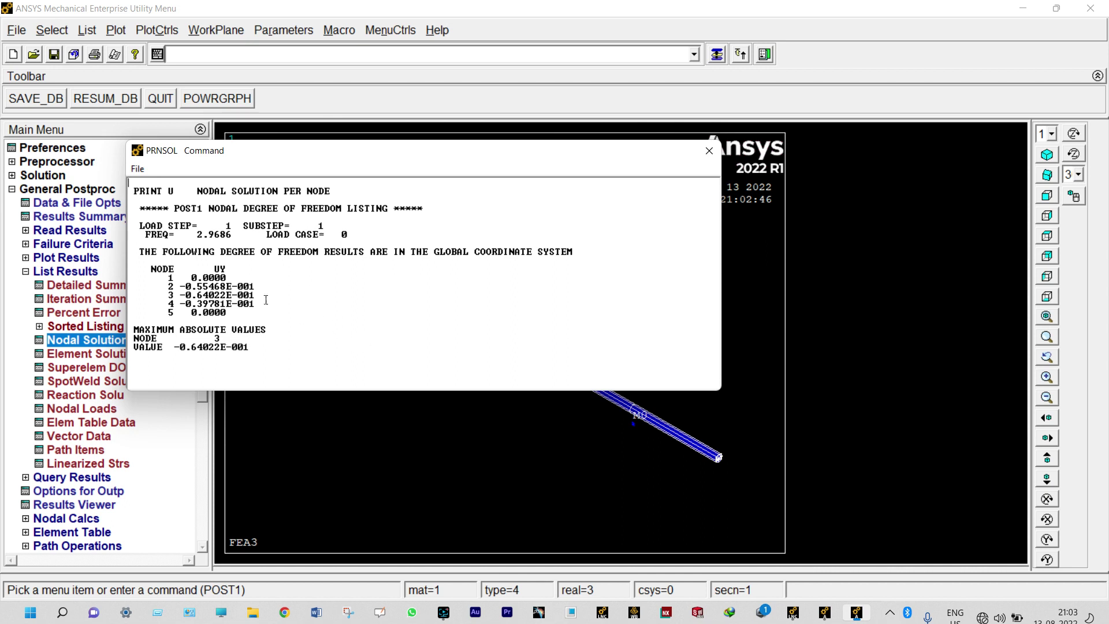
- Save the nodal displacement listing to the Desktop as PRNSOL.lis and close the listing
click(138, 169)
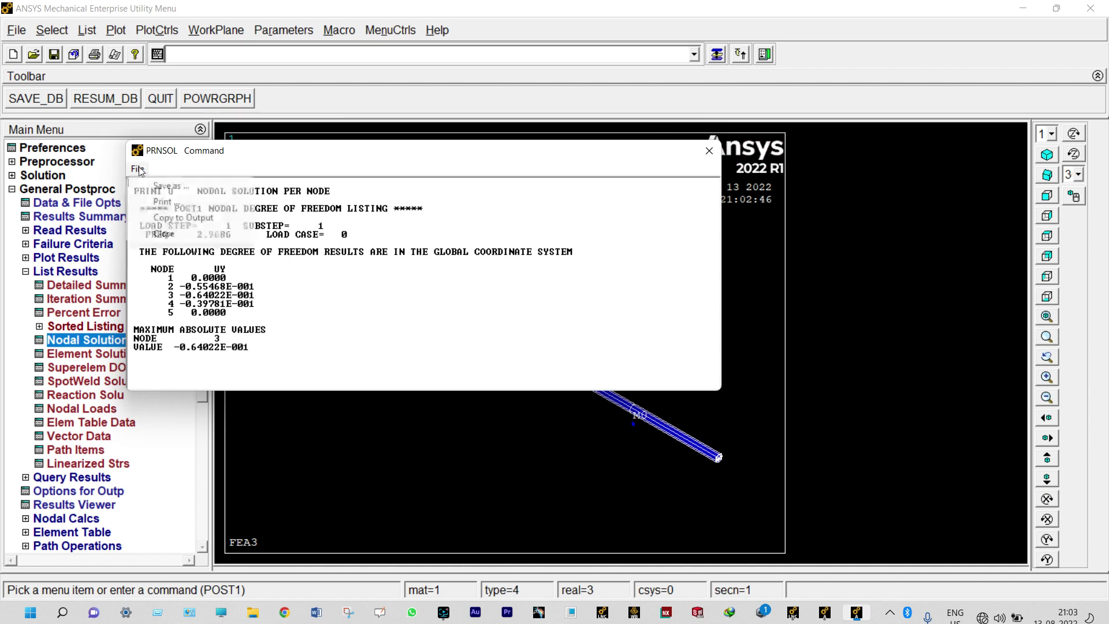
click(159, 187)
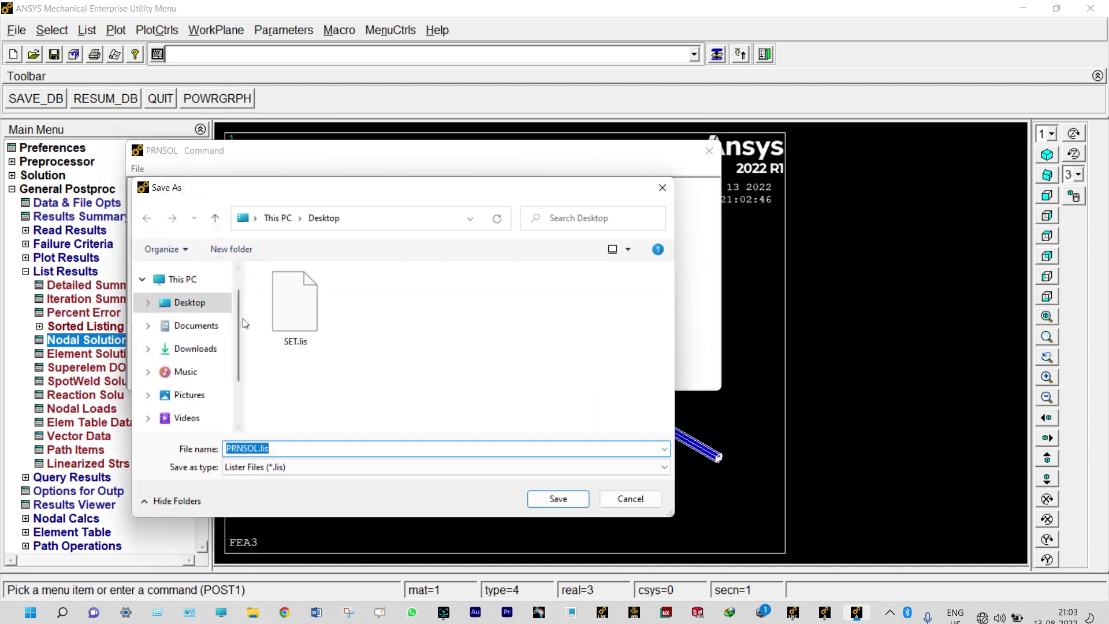
click(556, 499)
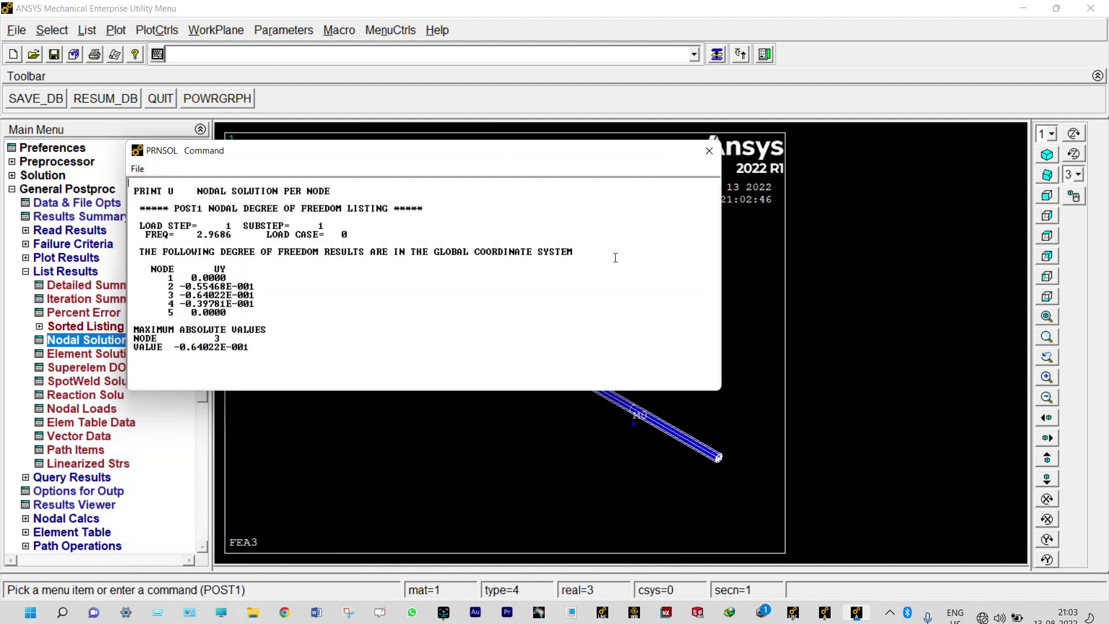
click(709, 151)
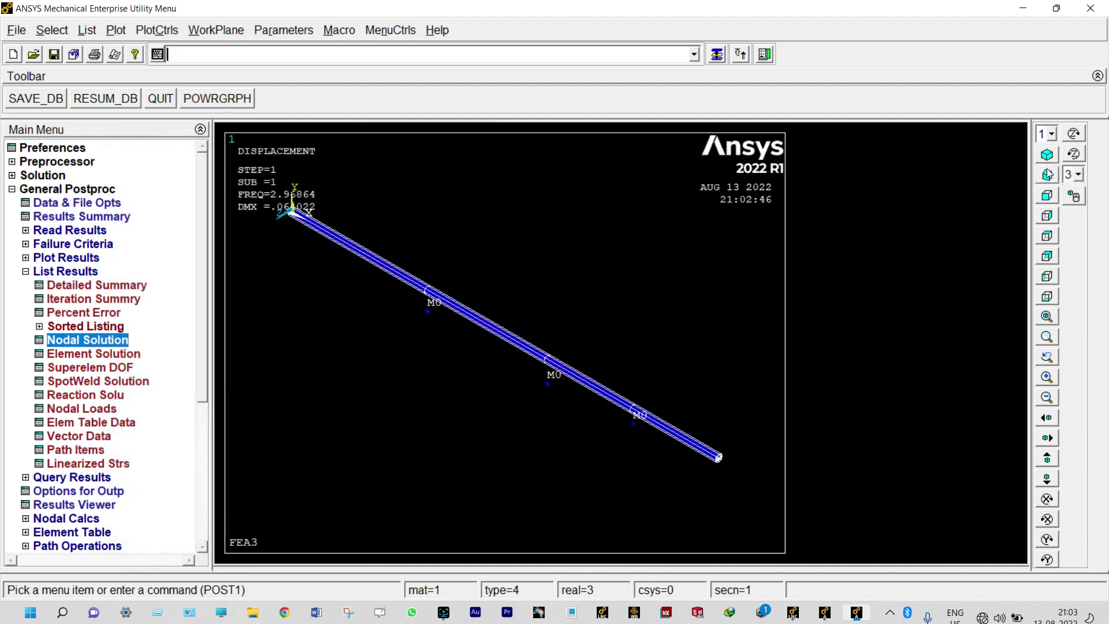
- Return the displacement plot to the front view with the whole shaft in sight
click(1046, 195)
scroll(586, 349, down, 1)
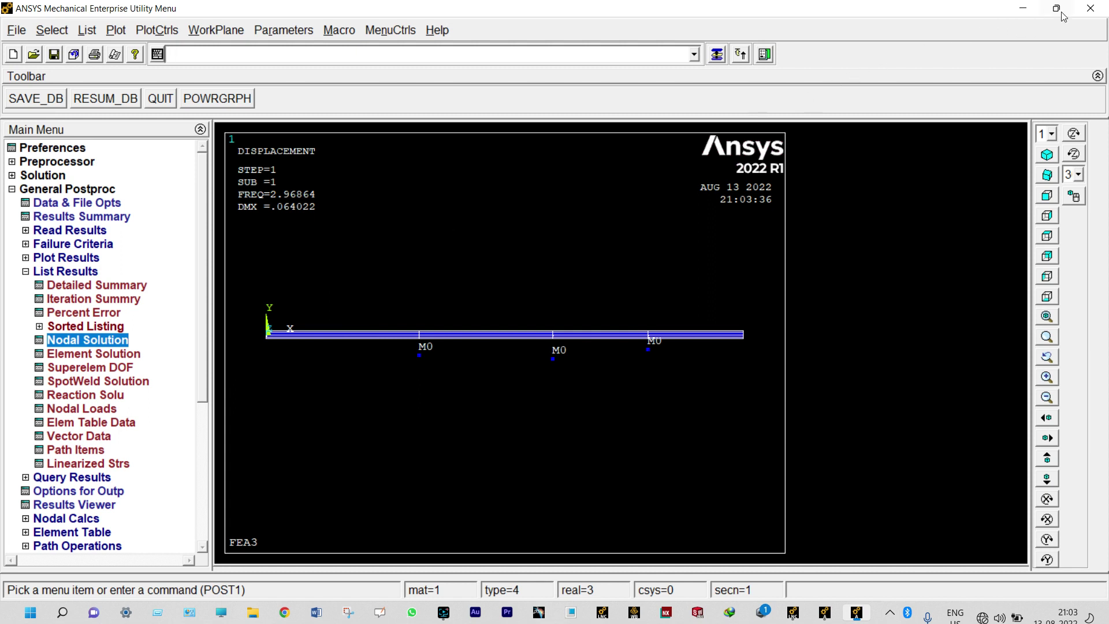
- Switch to OpenBoard's hand-calculation page and sketch in red a hatched wall at the shaft diagram's left end and an upward support arrow at its right end
click(1099, 8)
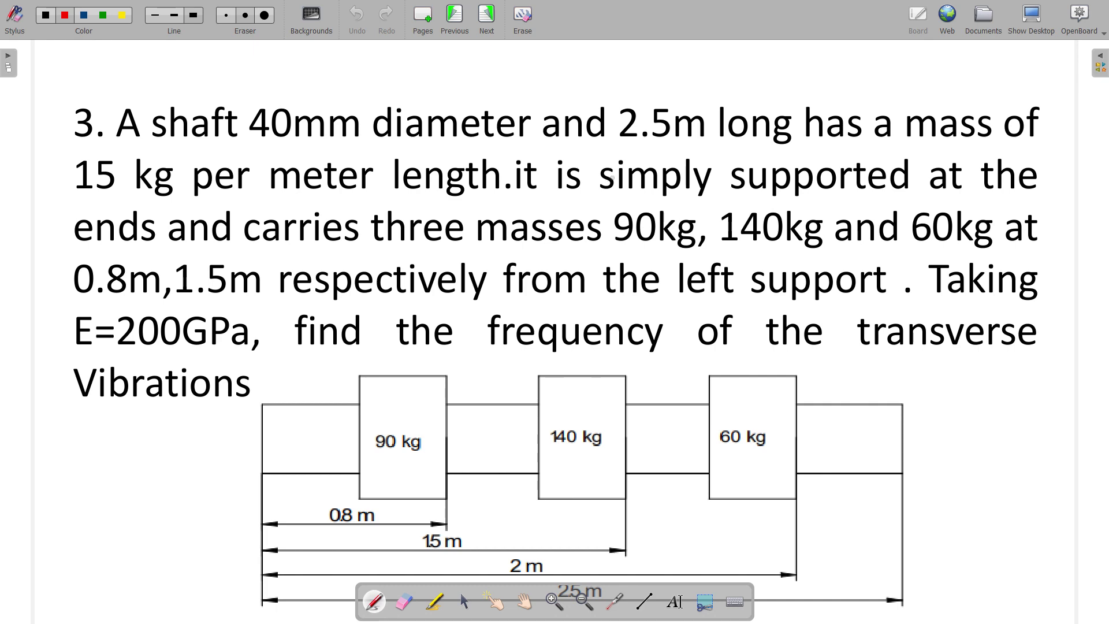
click(487, 23)
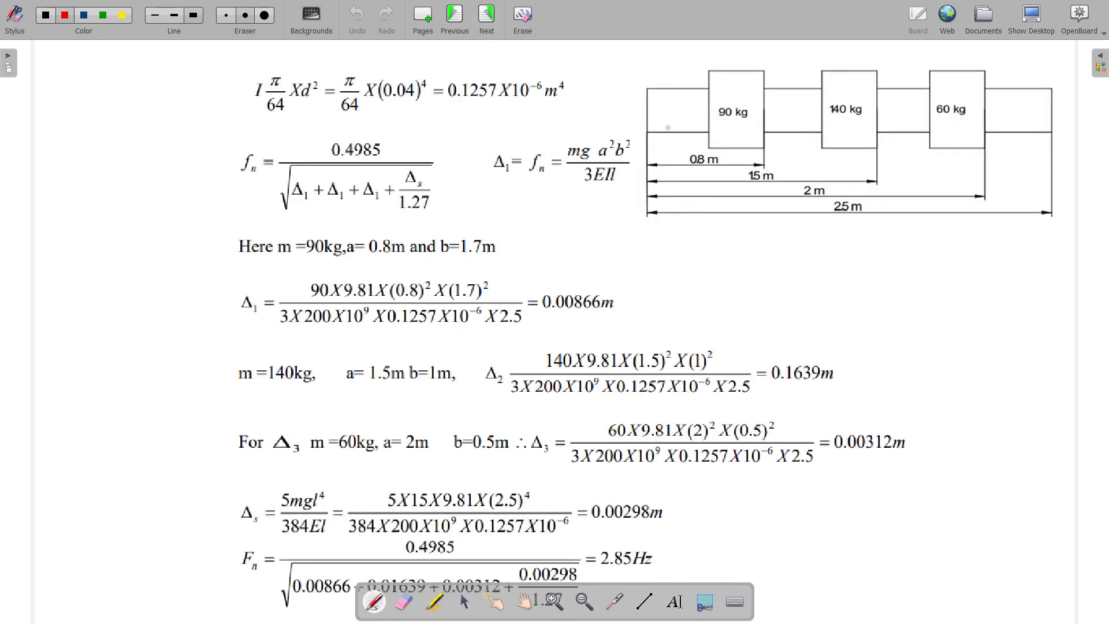
drag(642, 68, 646, 138)
drag(1050, 131, 1052, 180)
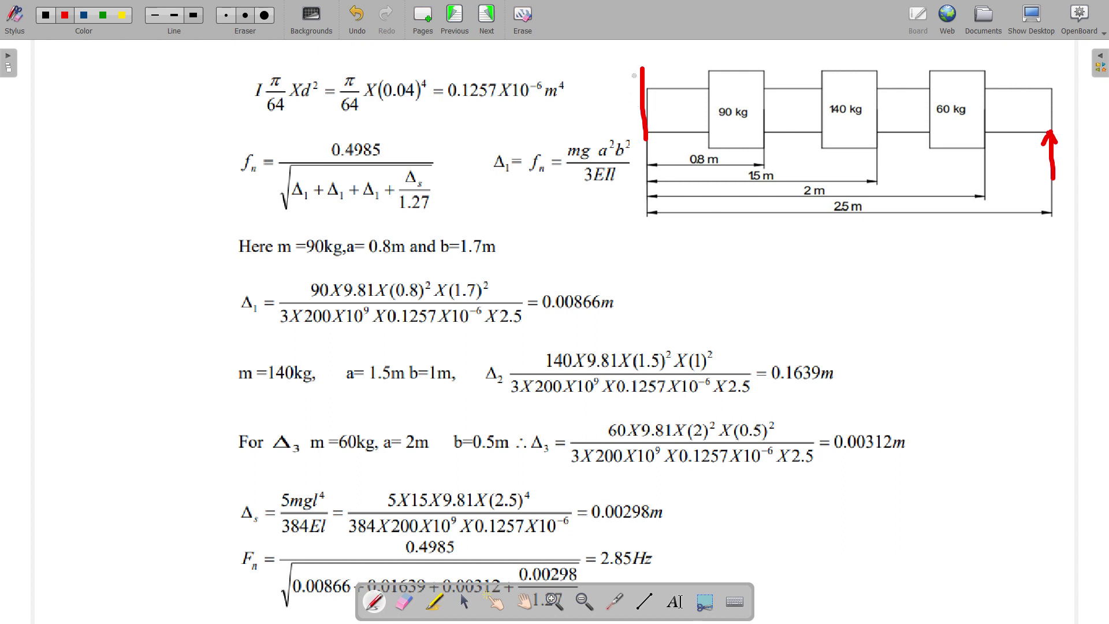
mouse_move(634, 74)
mouse_down()
mouse_move(623, 89)
mouse_move(640, 86)
mouse_move(634, 116)
mouse_up()
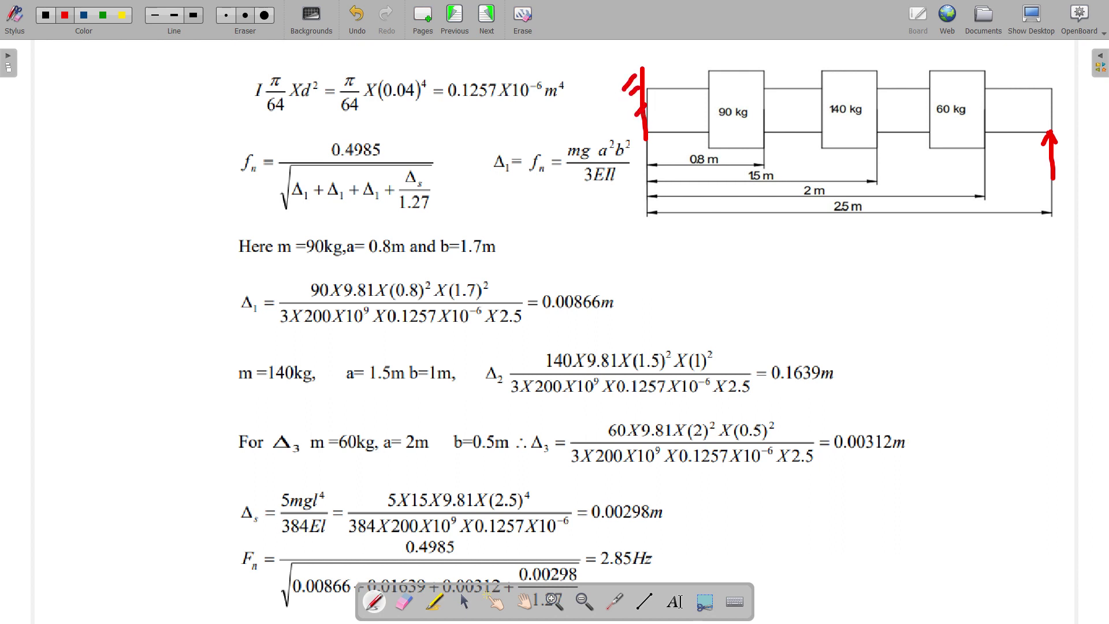